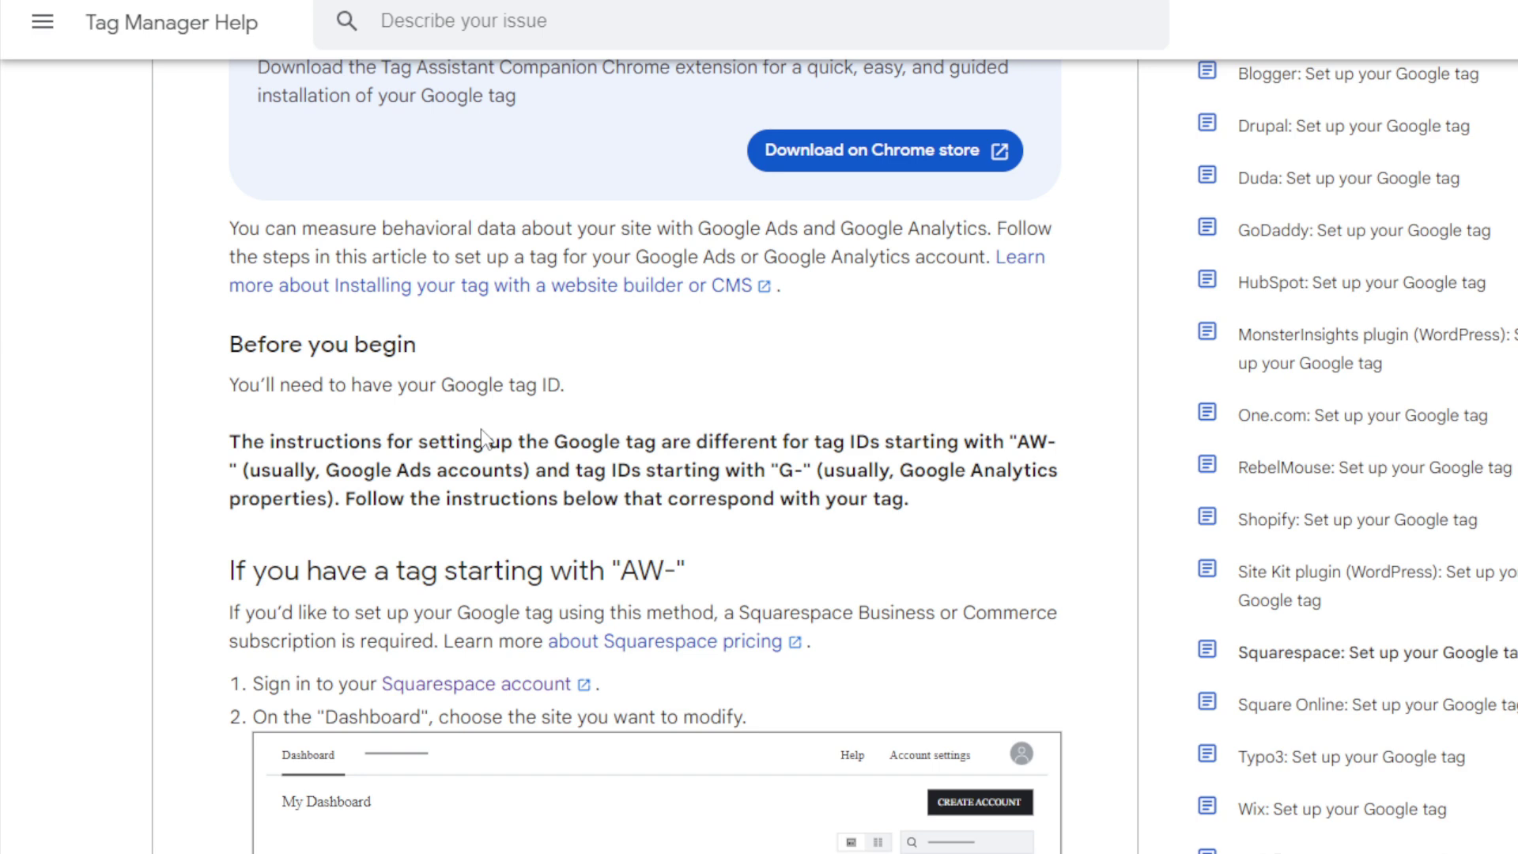
# Read the help article's "Before you begin" notes and the Squarespace instructions for Google tags starting with "AW-".
pyautogui.scroll(-5, 484, 437)
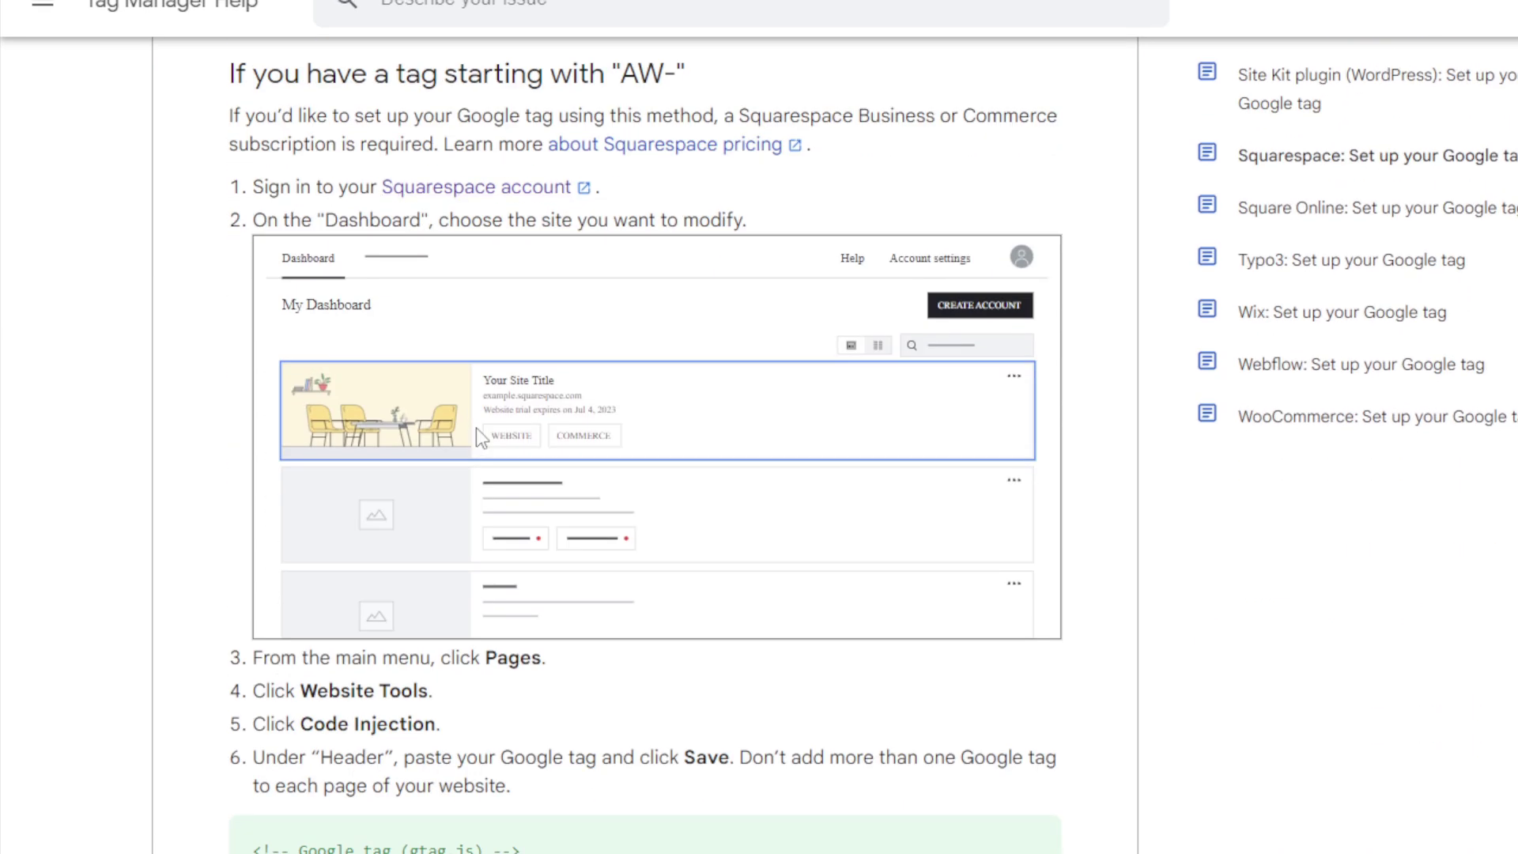
pyautogui.scroll(1, 476, 429)
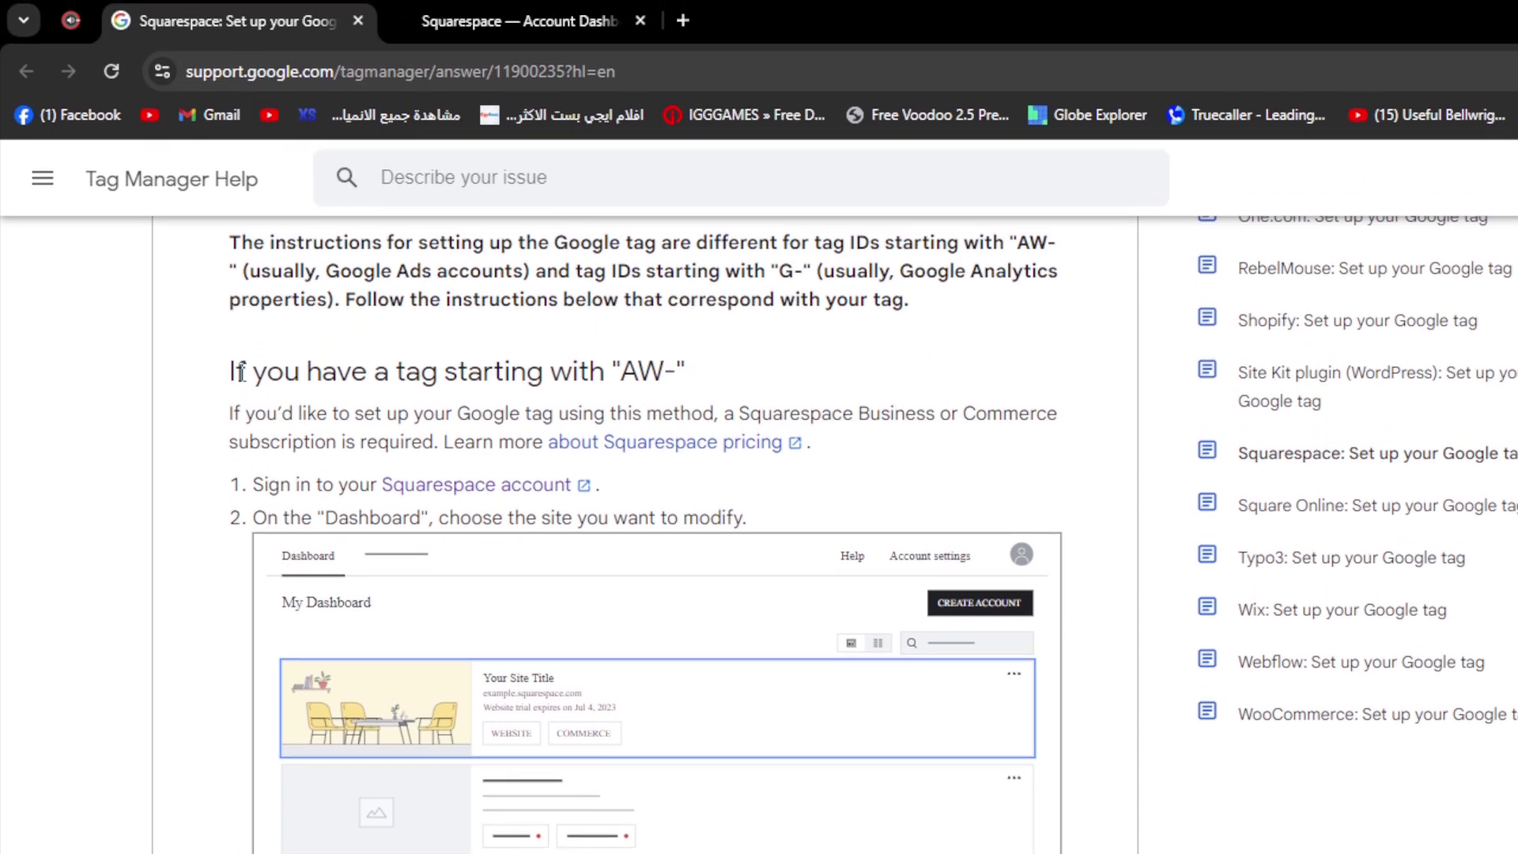
pyautogui.scroll(3, 241, 372)
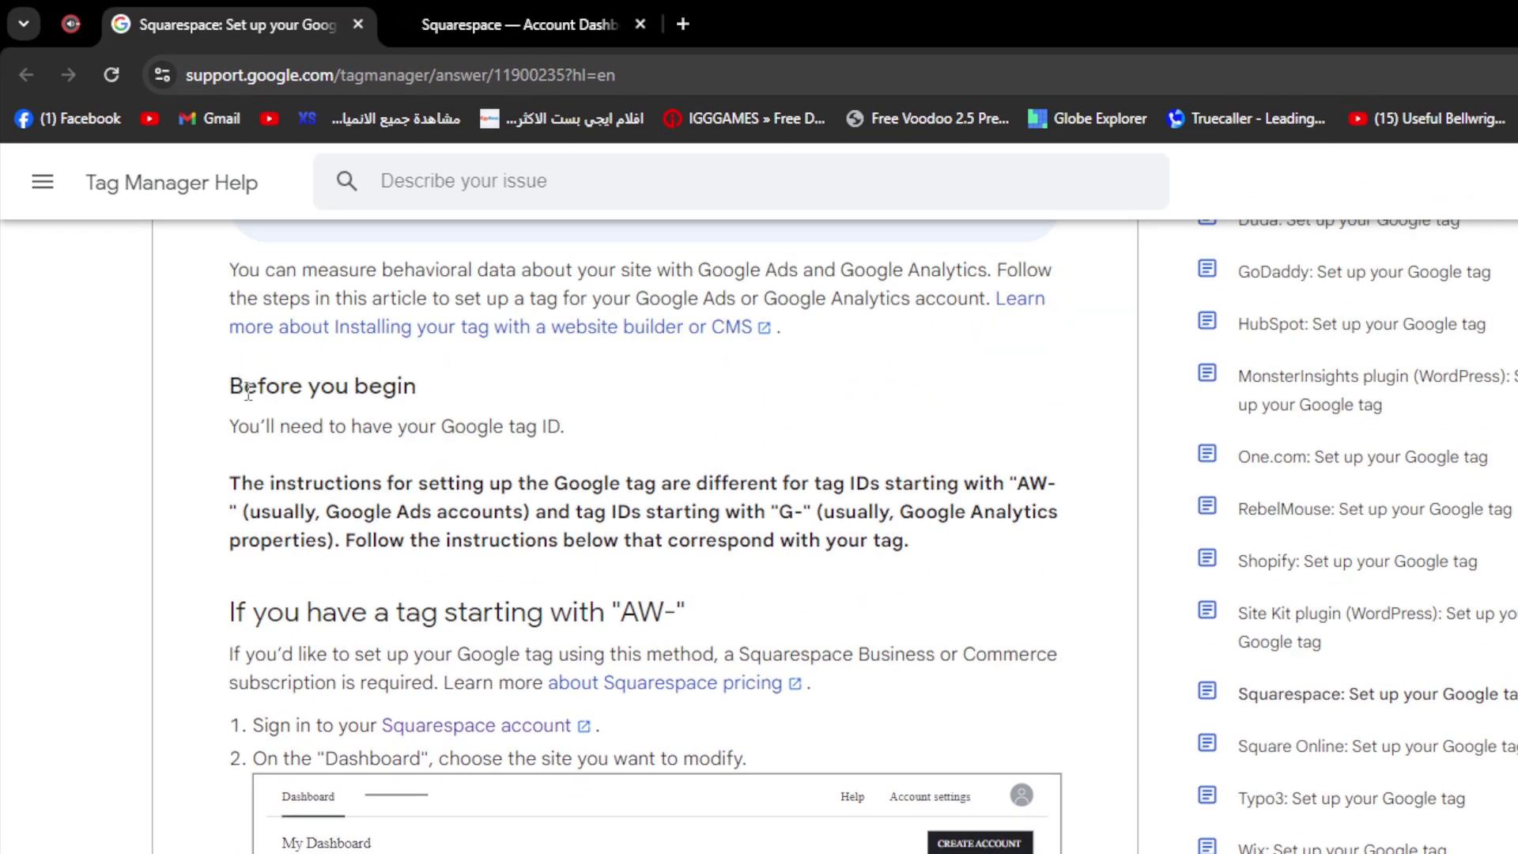
pyautogui.scroll(-1, 249, 401)
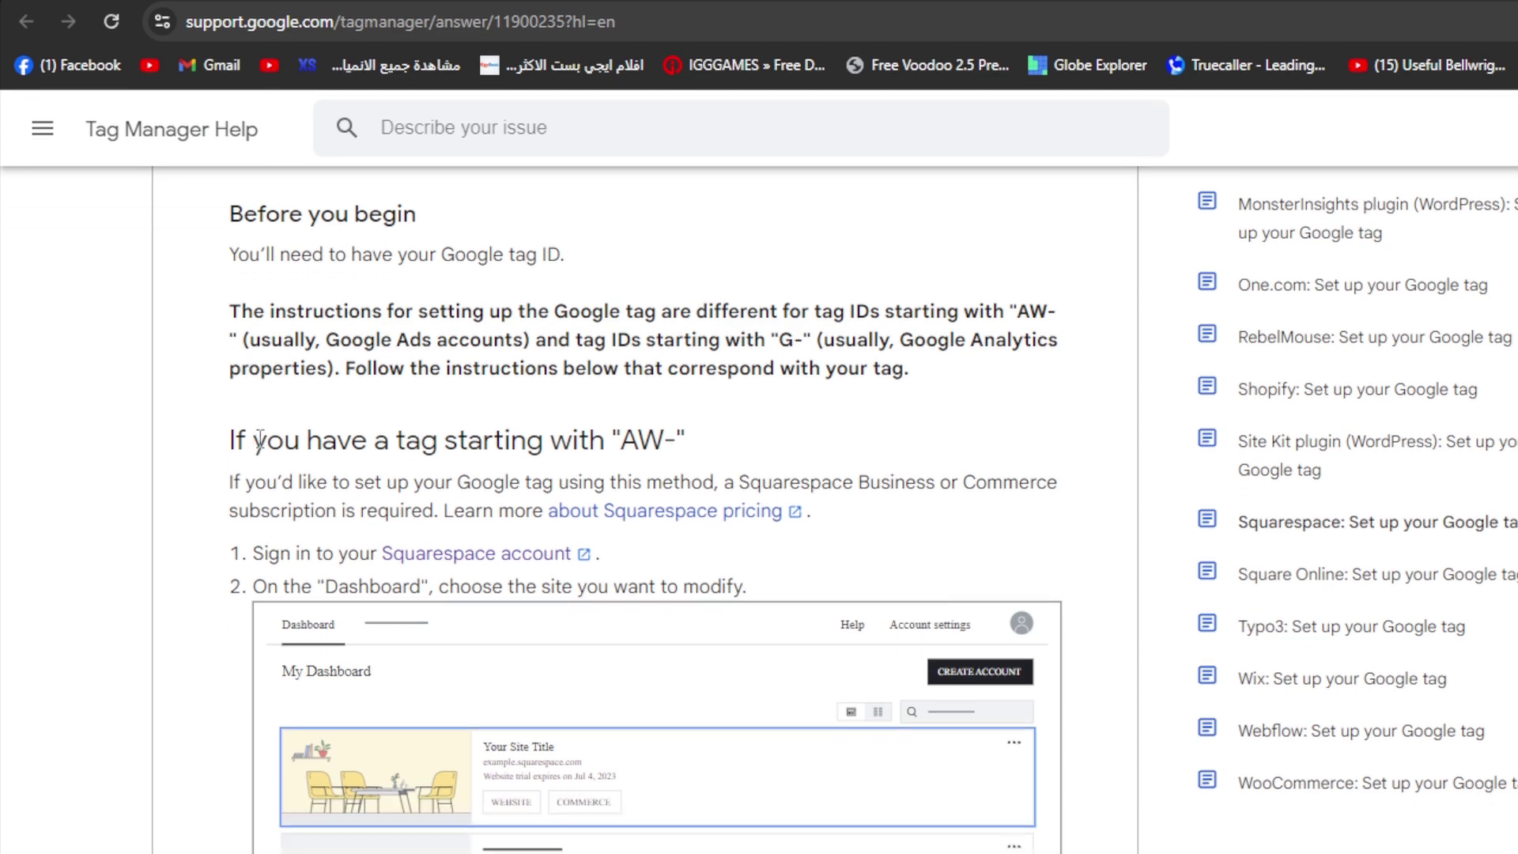
pyautogui.moveTo(246, 498); pyautogui.dragTo(291, 506)
pyautogui.click(291, 438)
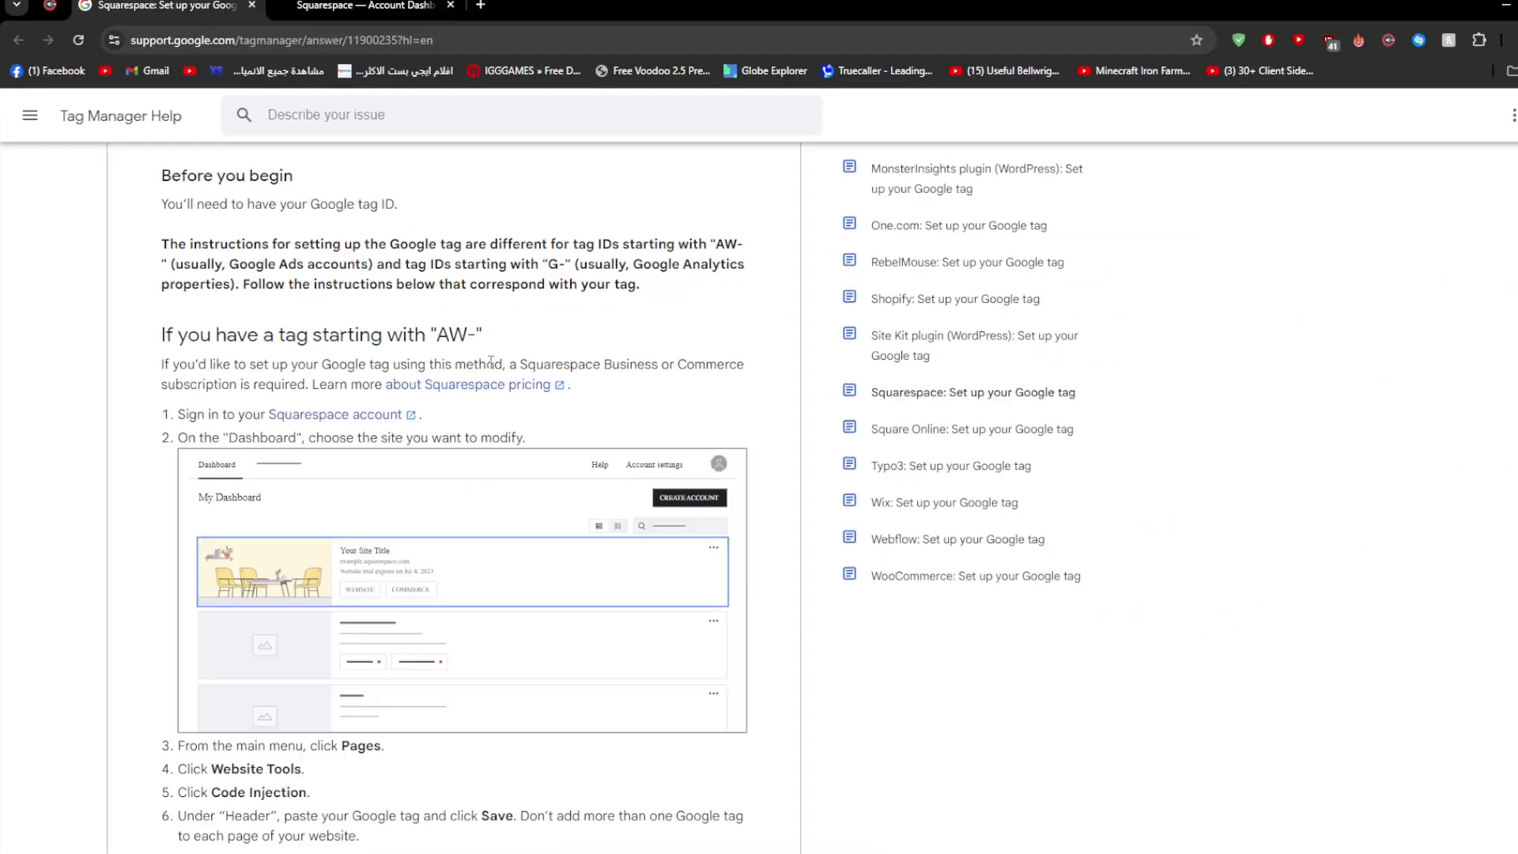
# Open the Squarespace pricing page linked in the help article and examine the Business plan.
pyautogui.middleClick(683, 458)
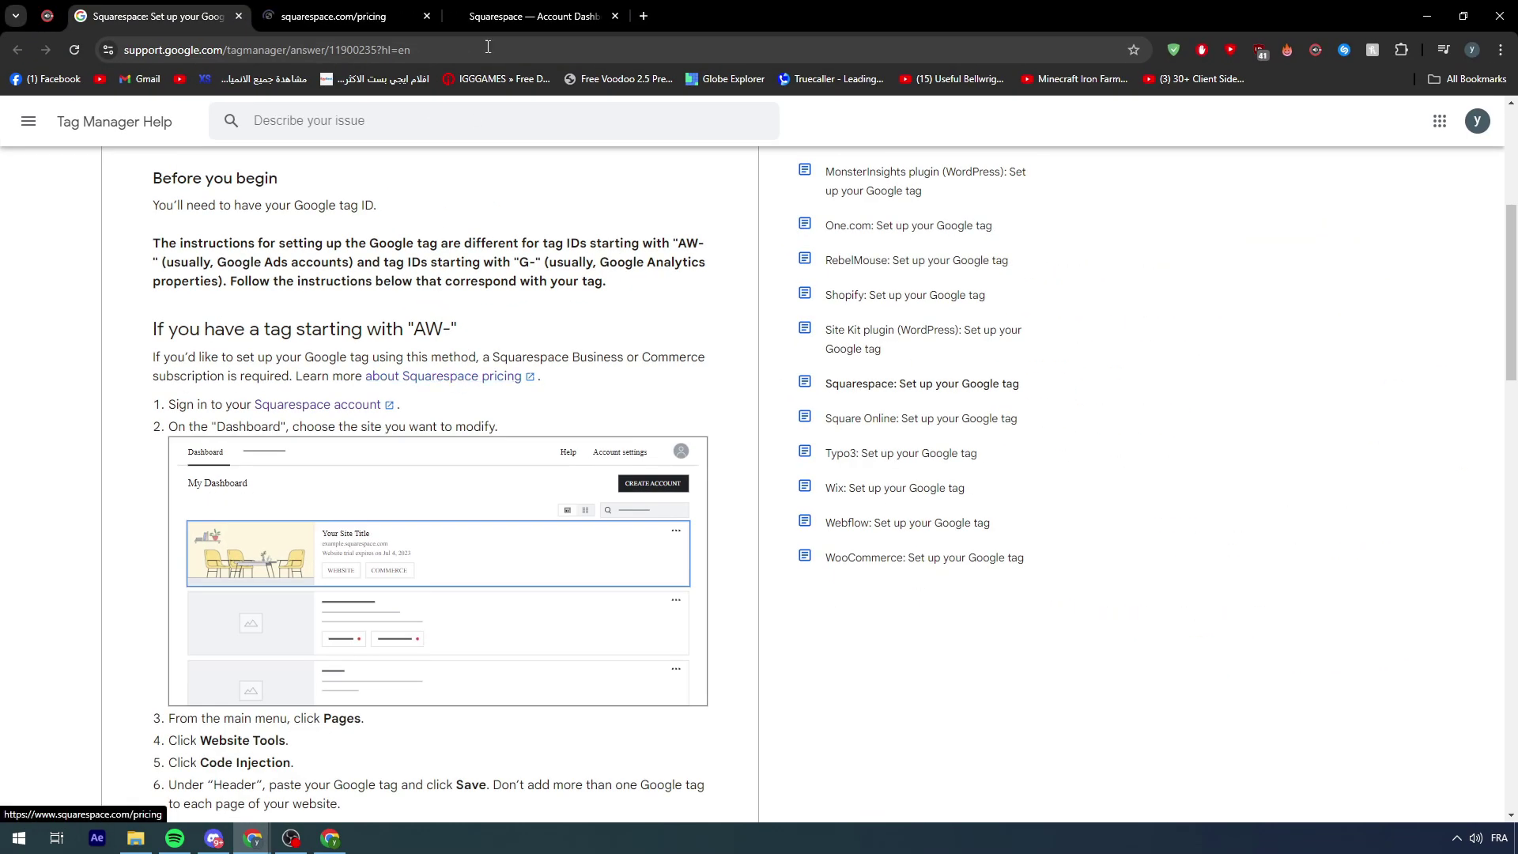
pyautogui.click(506, 16)
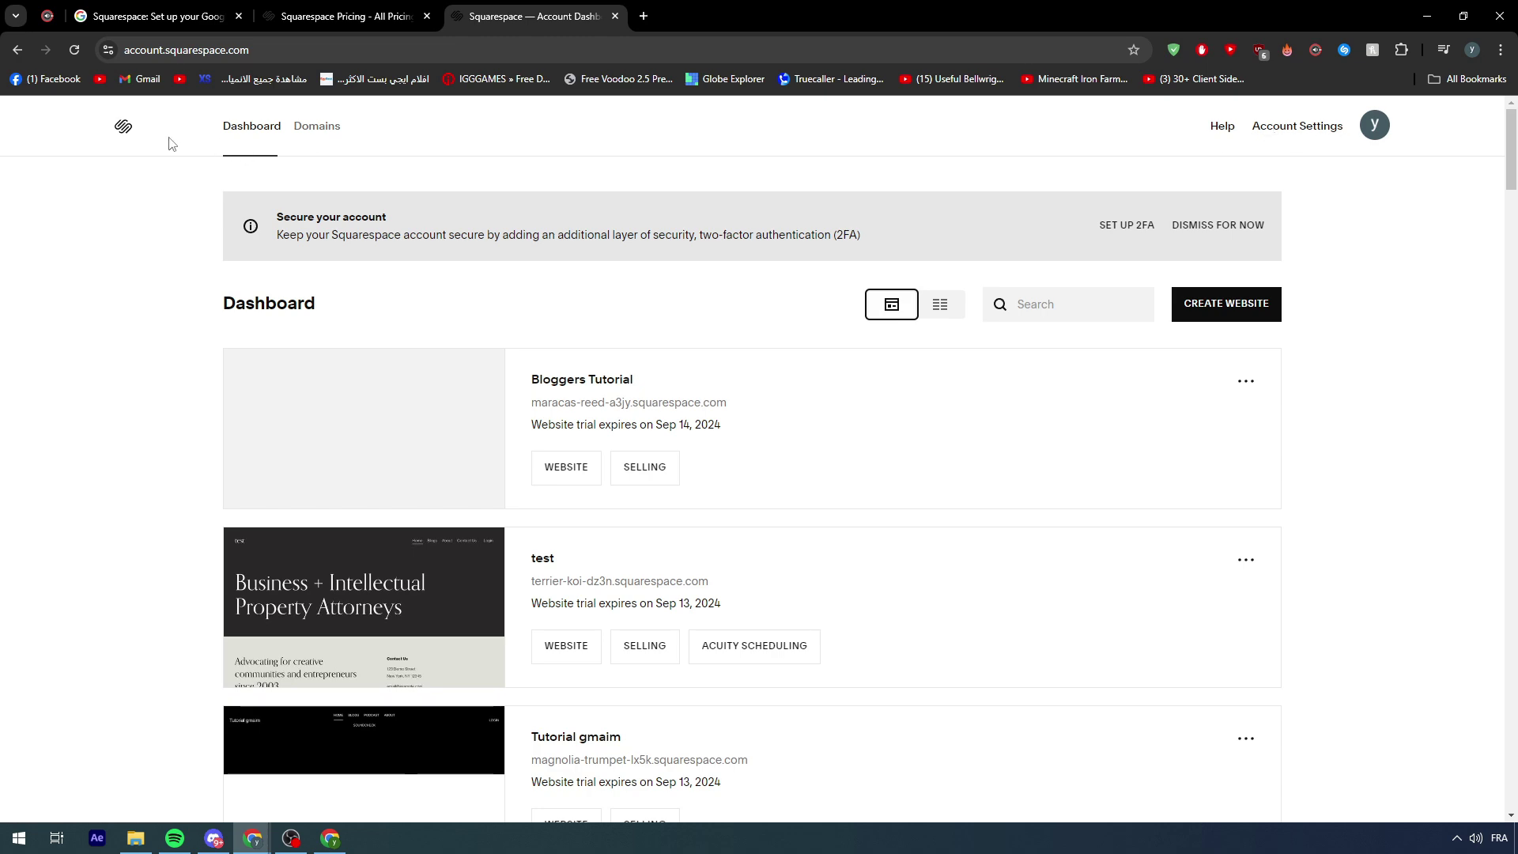
pyautogui.click(322, 8)
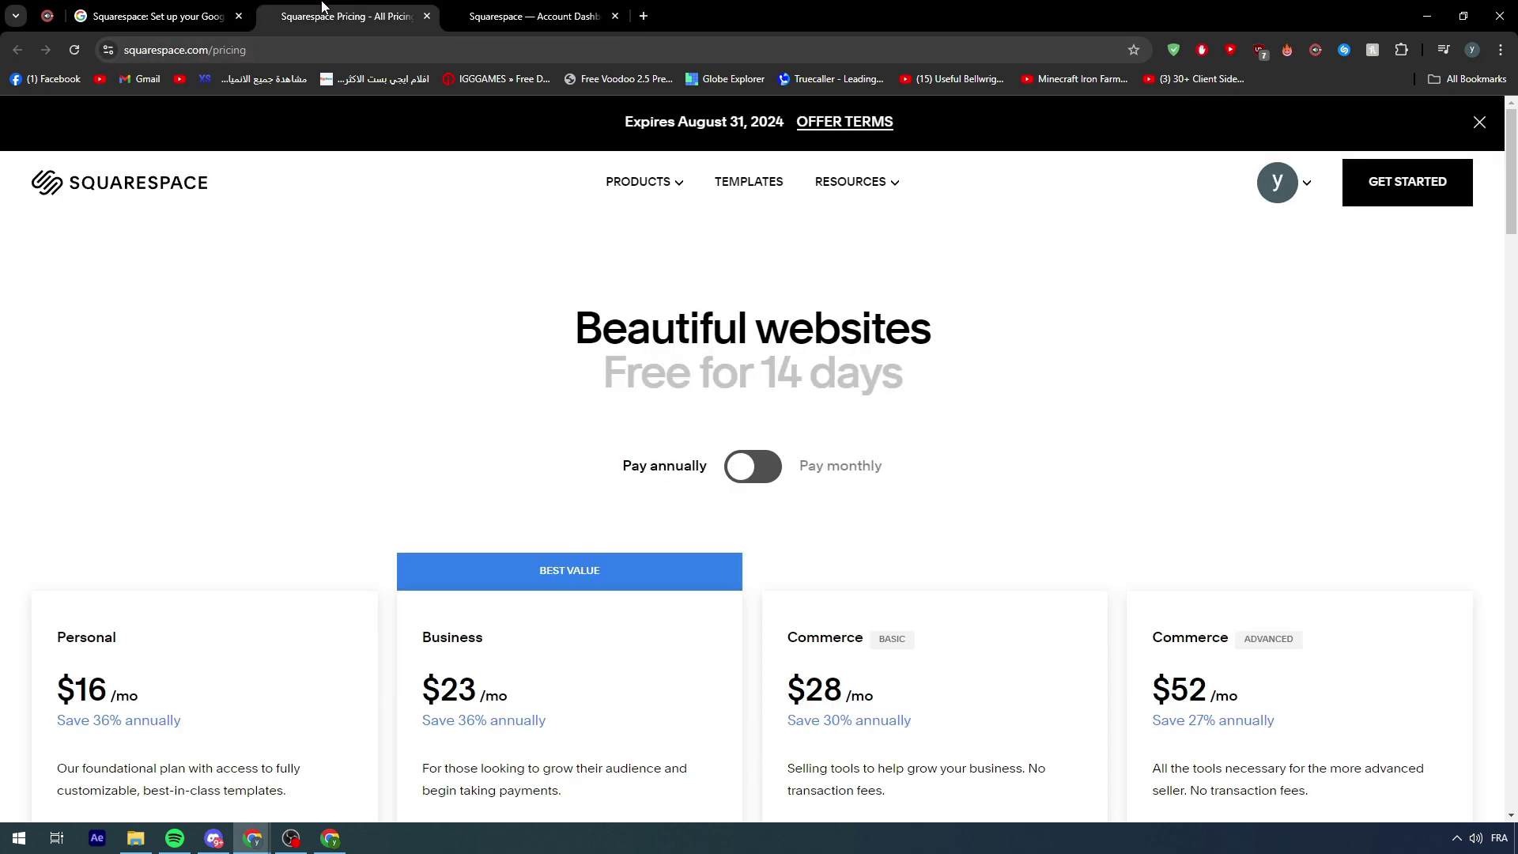
pyautogui.scroll(-4, 312, 244)
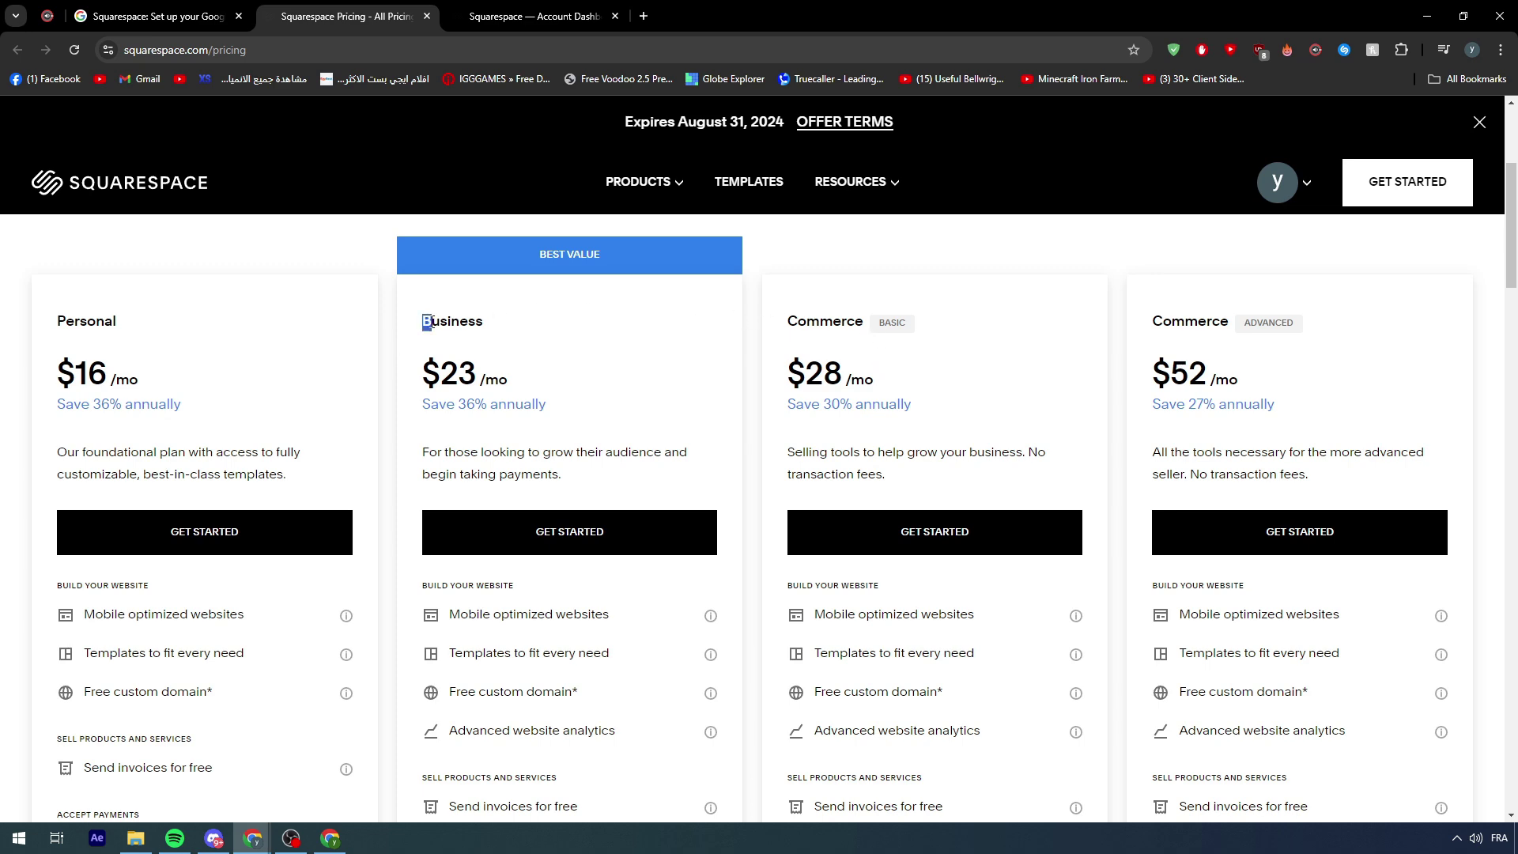
pyautogui.moveTo(422, 319); pyautogui.dragTo(490, 326)
pyautogui.click(490, 325)
# Compare the article's Business or Commerce subscription requirement with the prices and features of those plans on the pricing page.
pyautogui.click(182, 16)
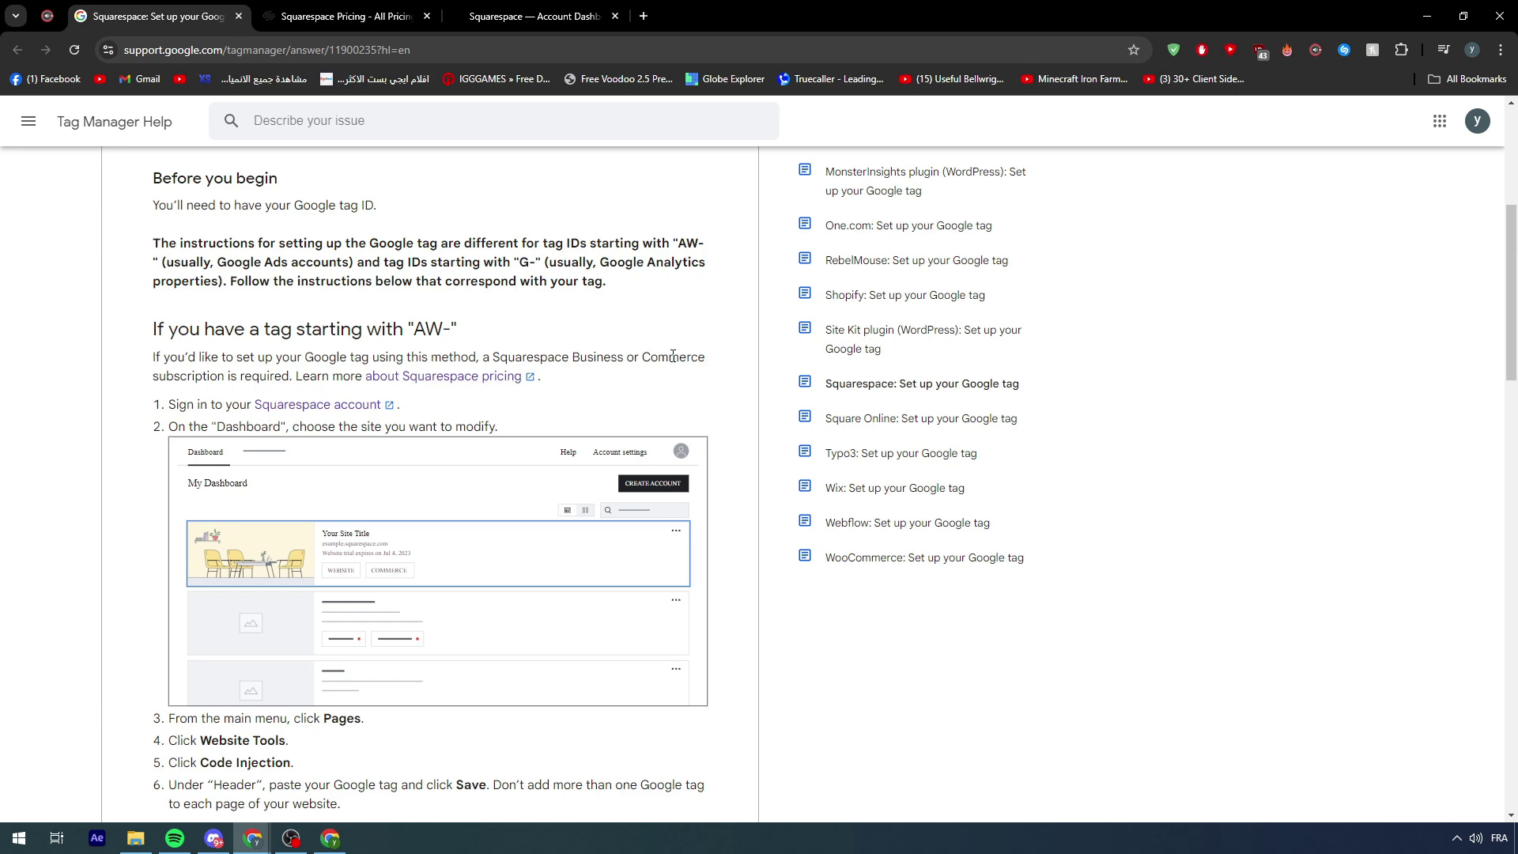
pyautogui.moveTo(573, 357); pyautogui.dragTo(694, 353)
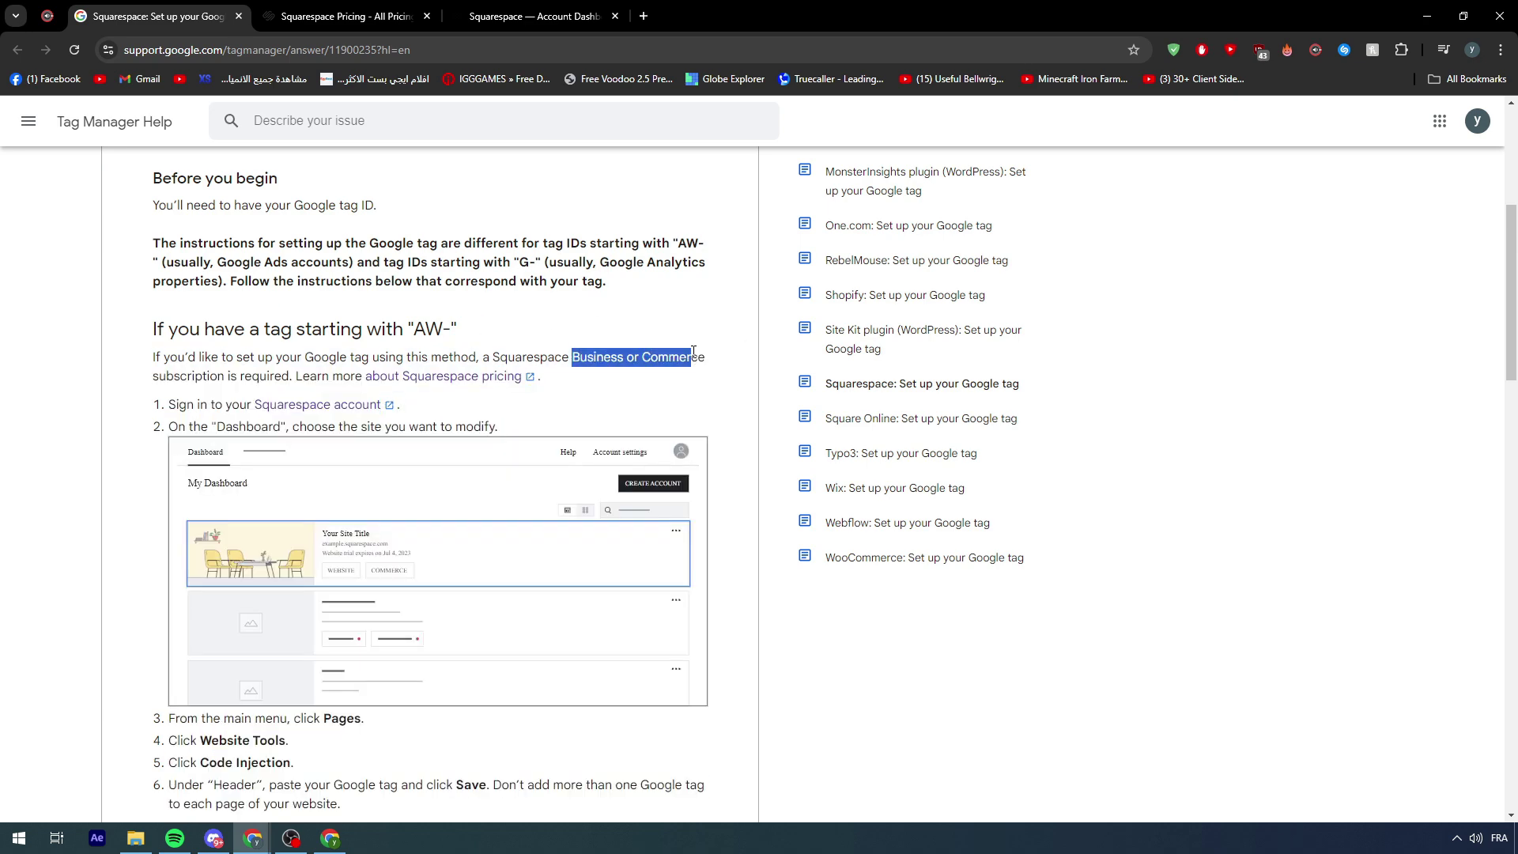
pyautogui.click(356, 11)
pyautogui.moveTo(439, 372); pyautogui.dragTo(484, 376)
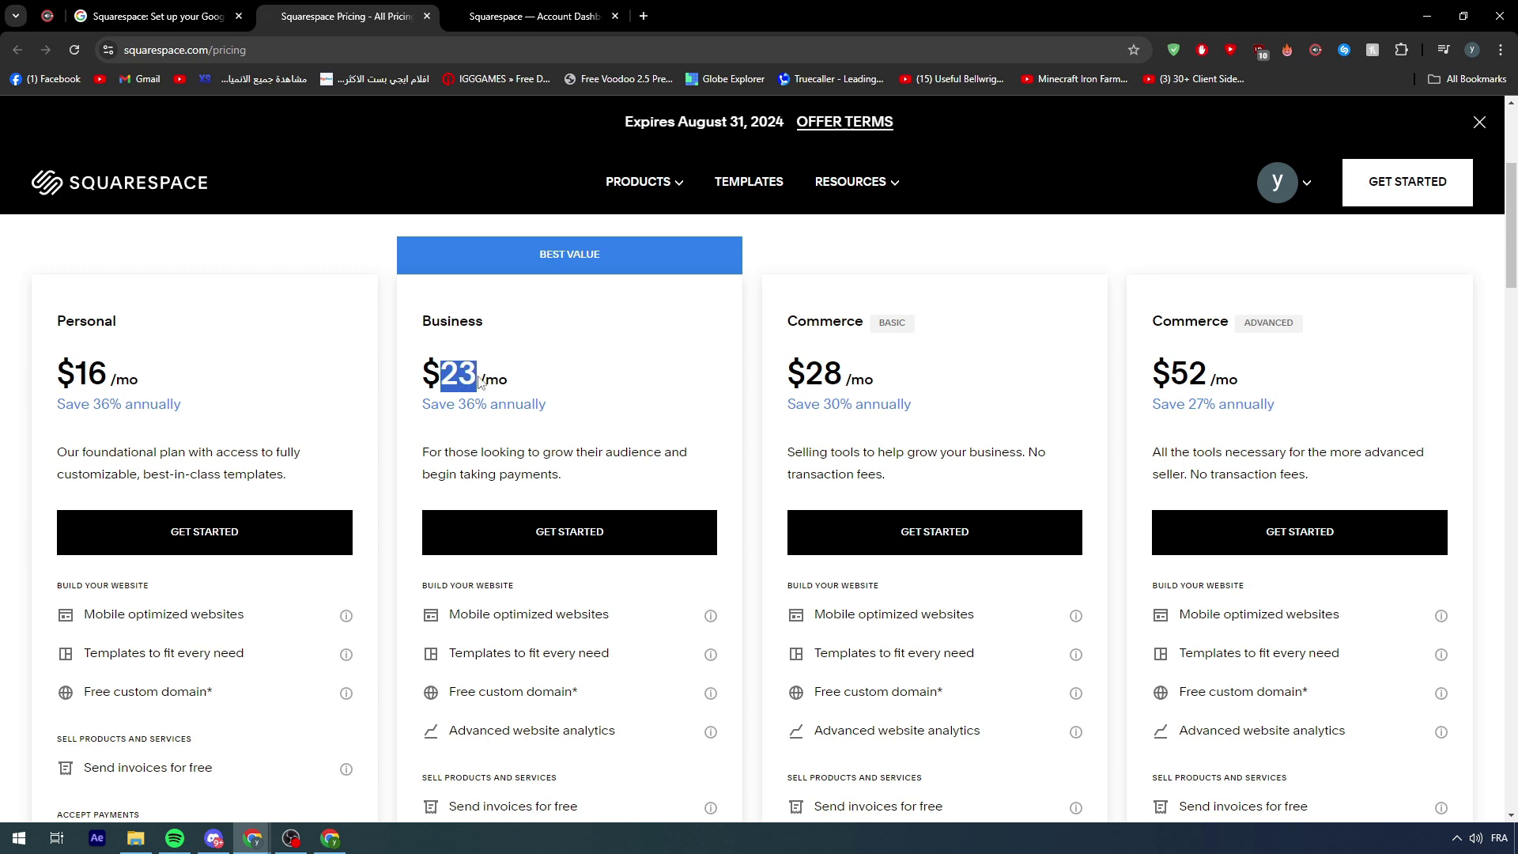
pyautogui.click(545, 375)
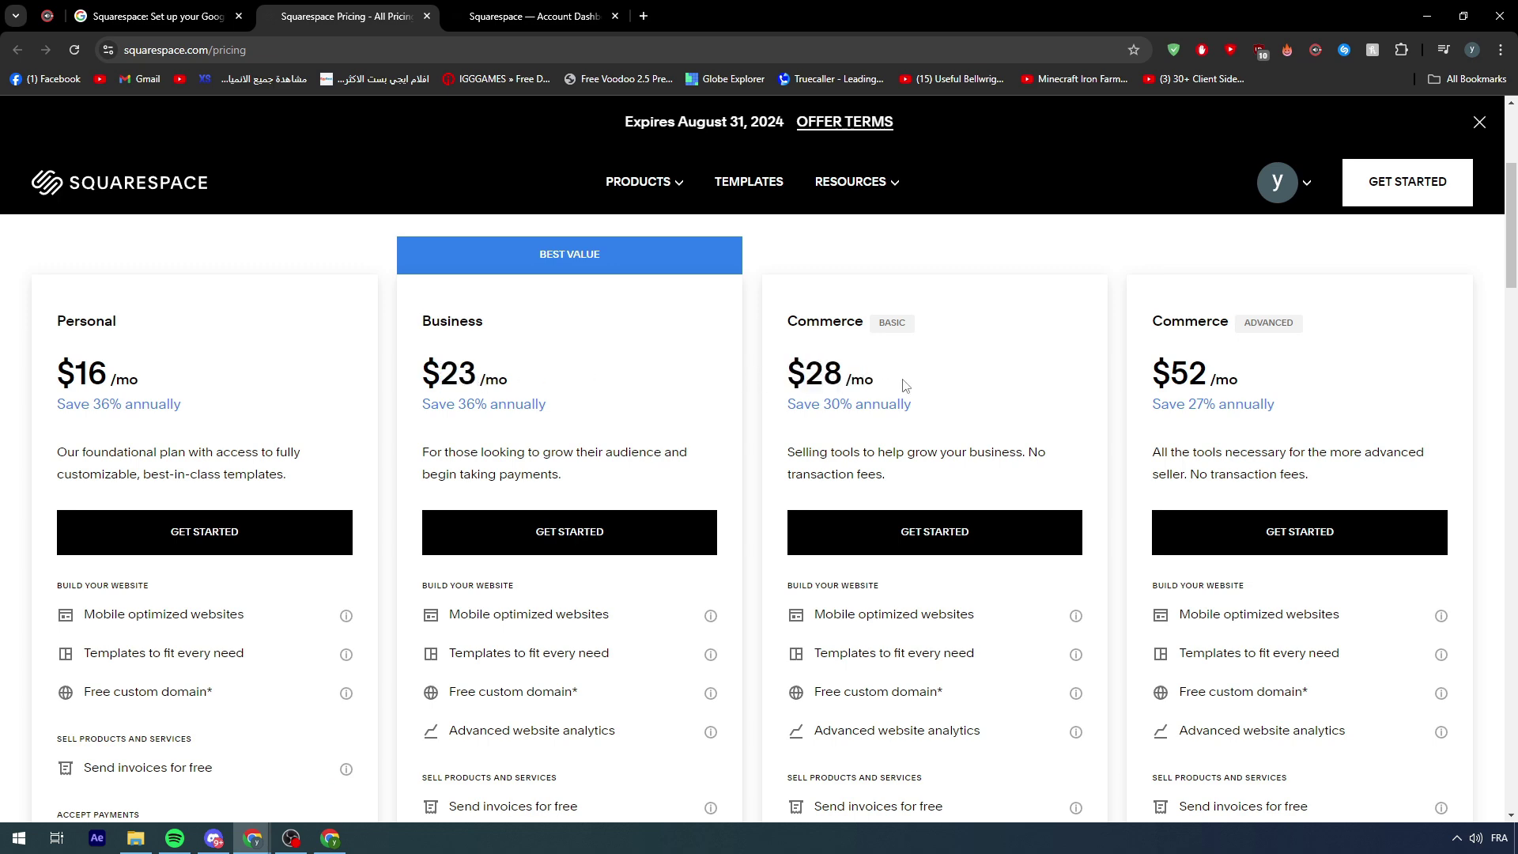
pyautogui.scroll(-5, 906, 385)
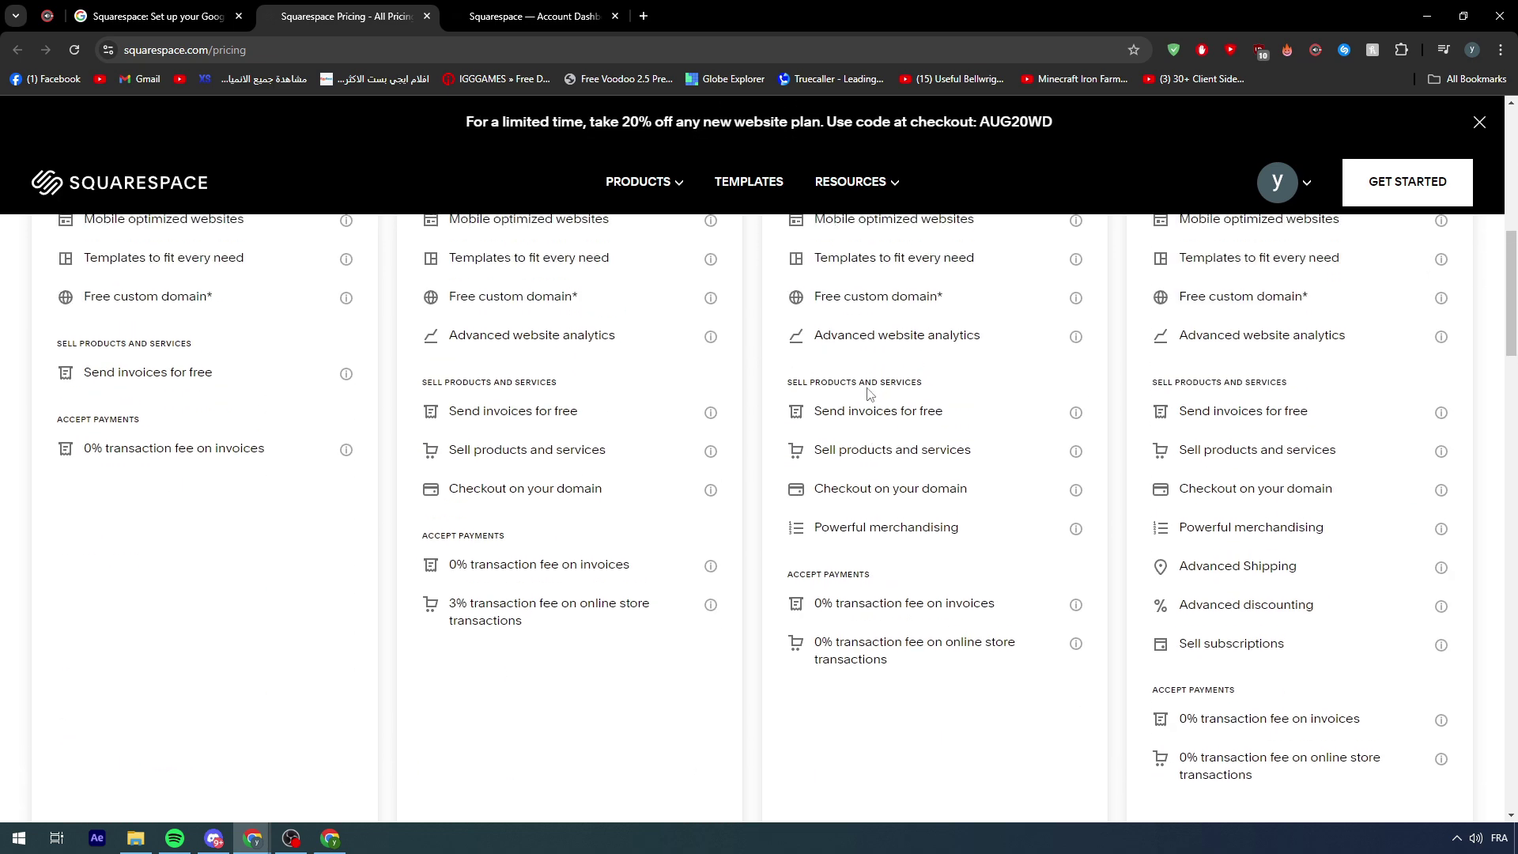
pyautogui.scroll(5, 870, 393)
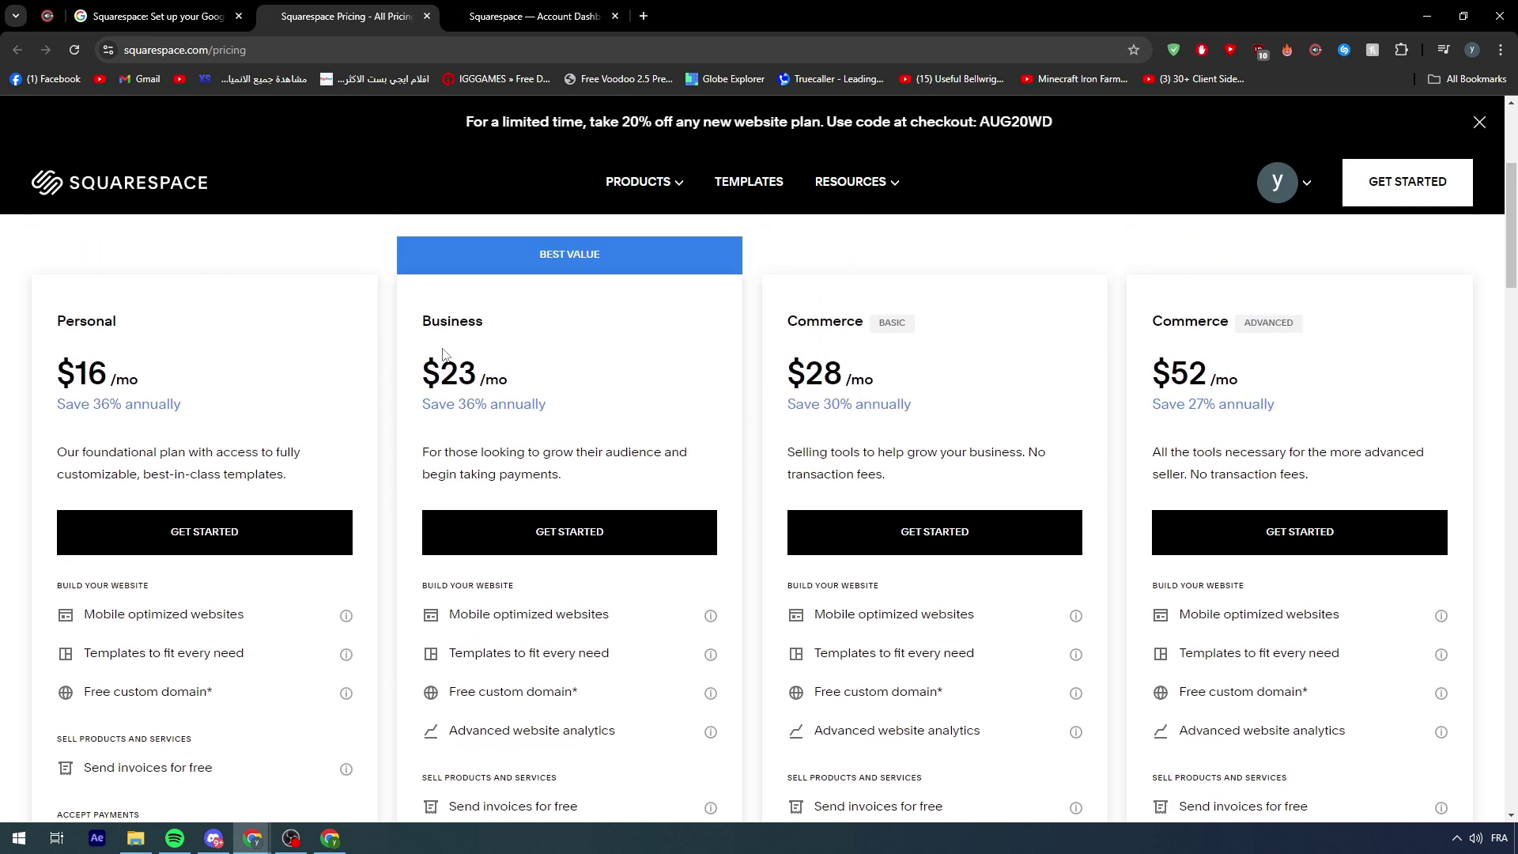
# Review the article's sign-in step and open the Bloggers Tutorial website from the Squarespace account dashboard.
pyautogui.click(158, 16)
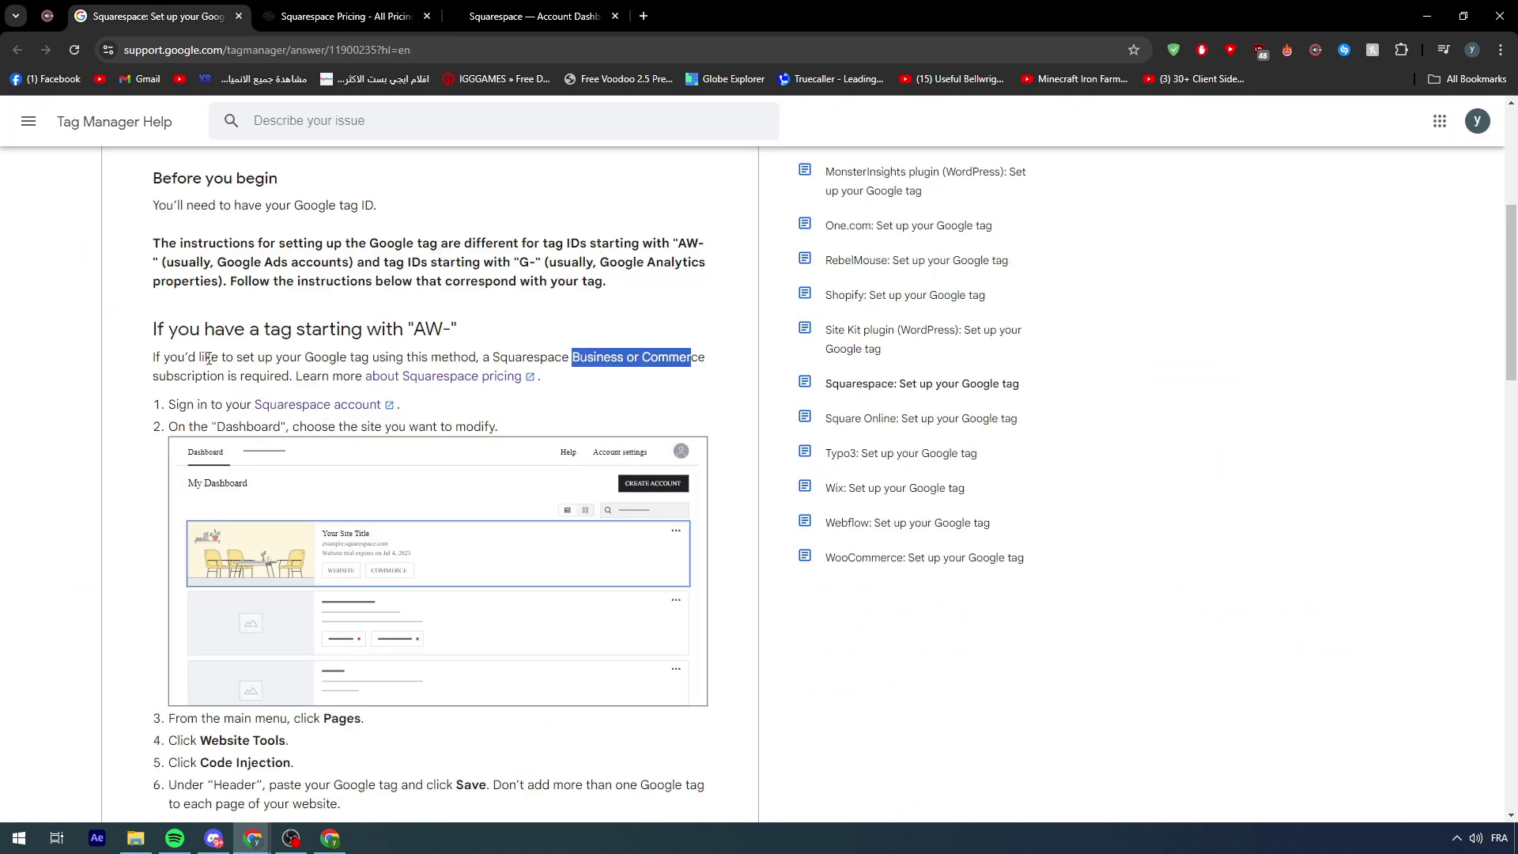
pyautogui.scroll(-1, 208, 359)
pyautogui.click(190, 325)
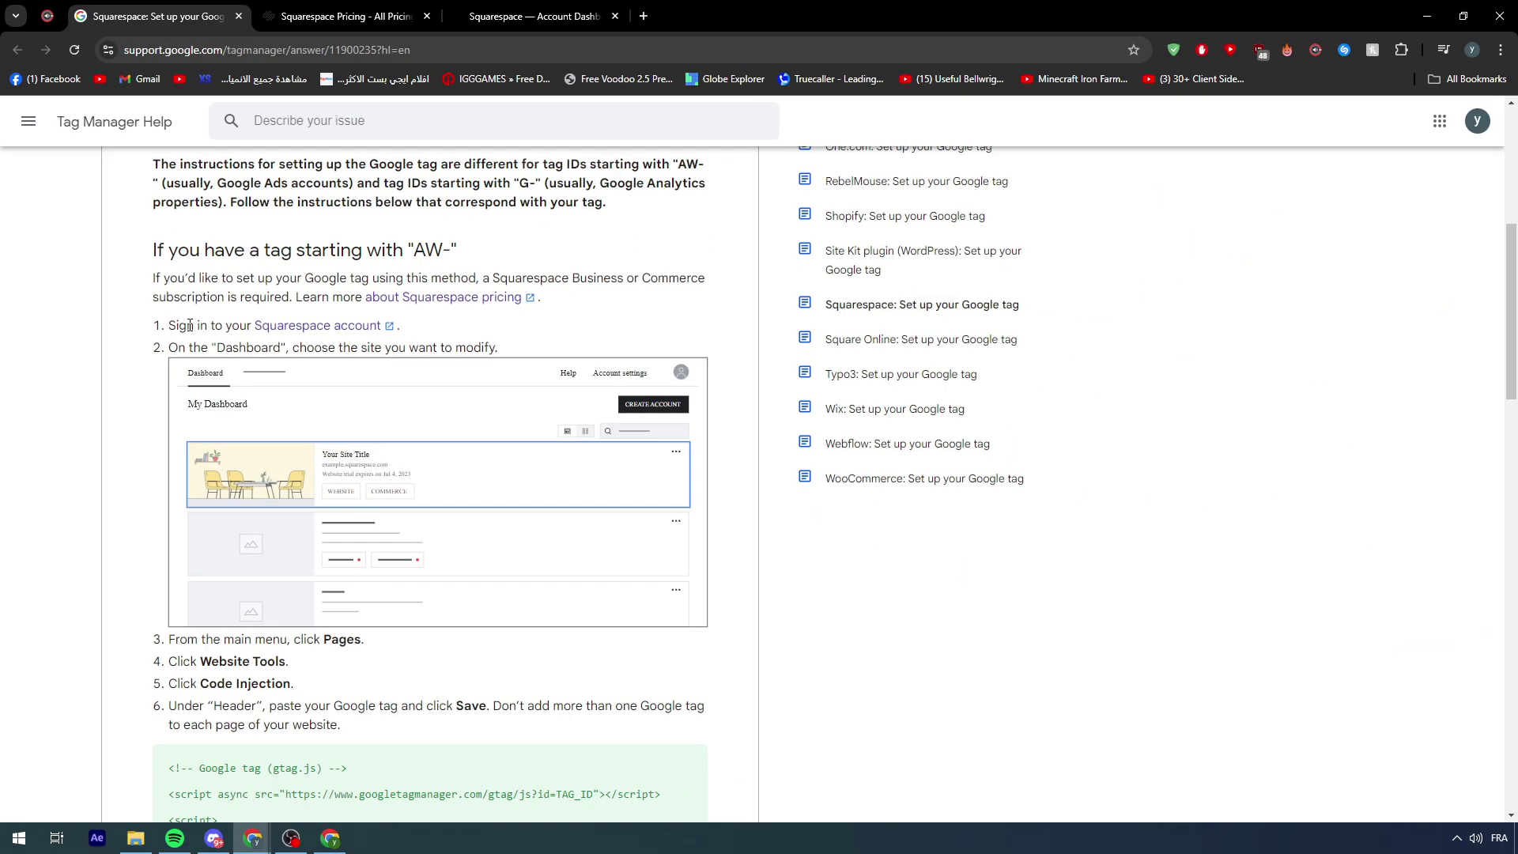
pyautogui.hotkey('ctrl', 'Tab')
pyautogui.hotkey('ctrl', 'Tab')
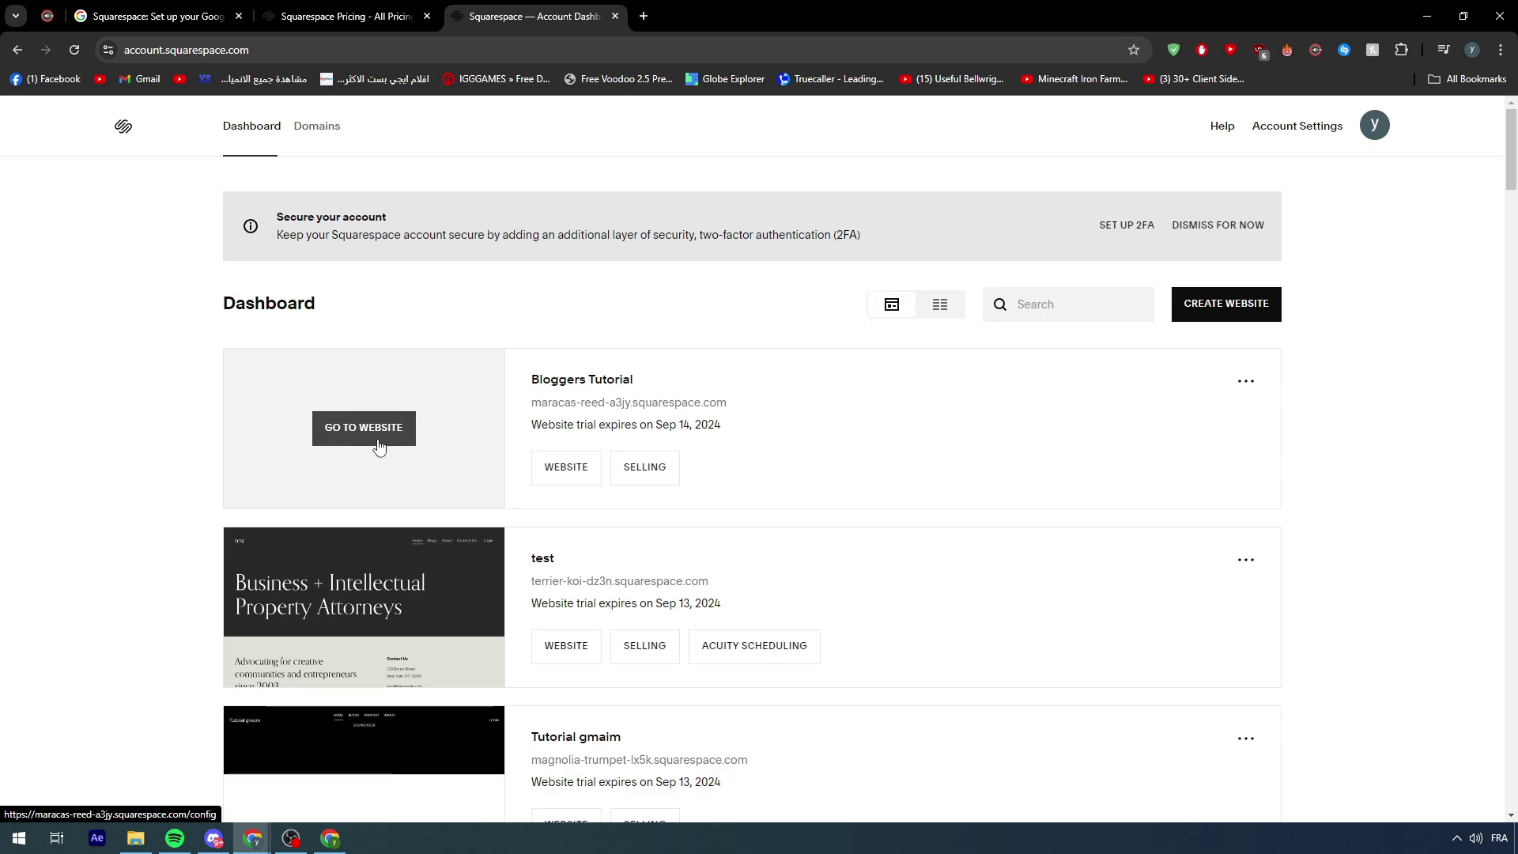
pyautogui.click(378, 445)
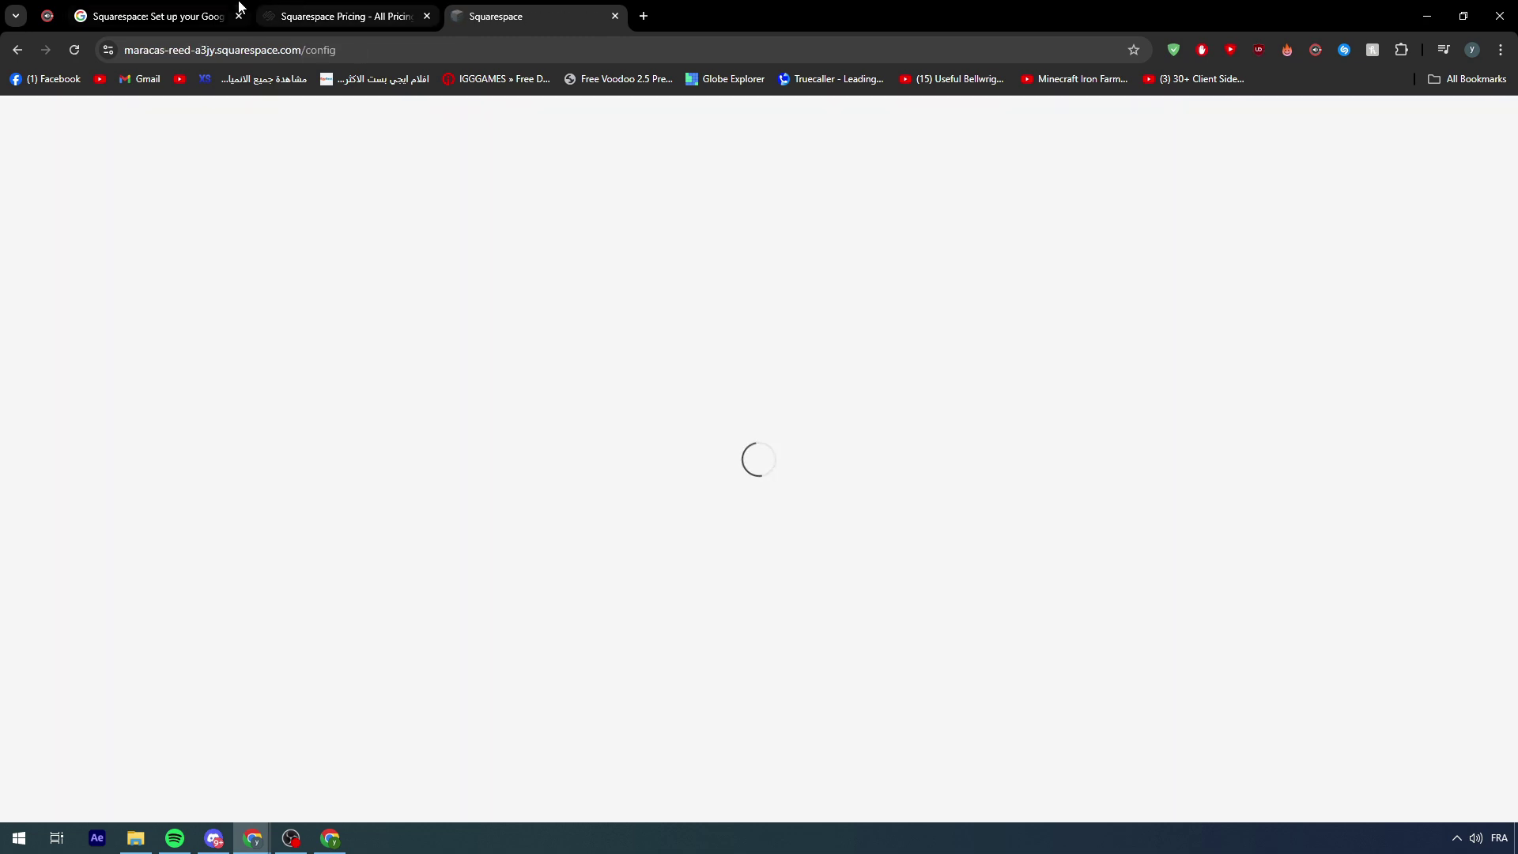
# Read the article's instructions for reaching Pages and Website Tools, comparing them with the Bloggers Tutorial site's main menu.
pyautogui.click(203, 18)
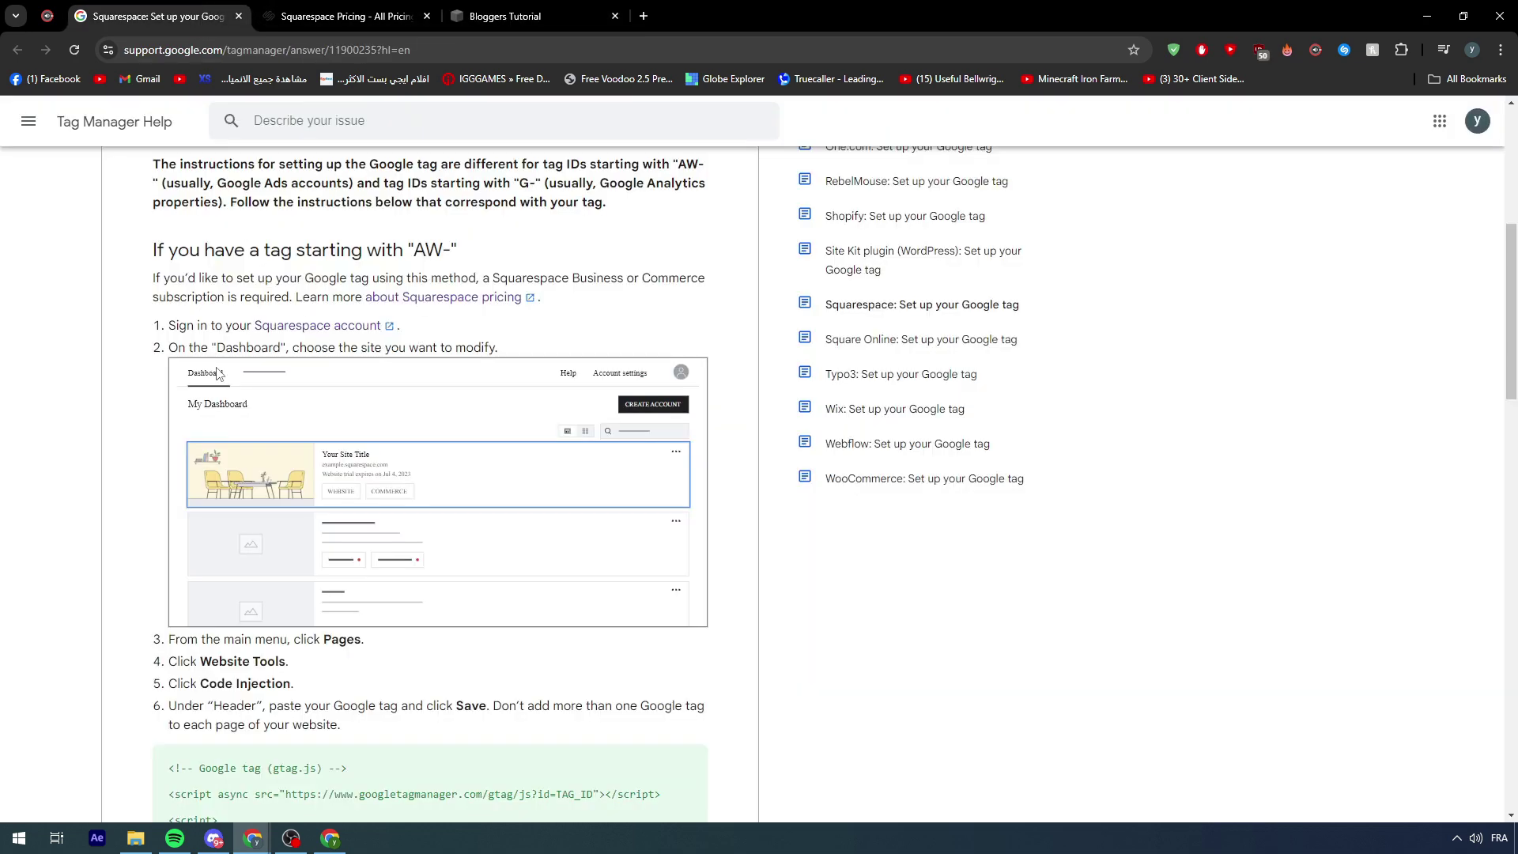
pyautogui.scroll(-3, 232, 471)
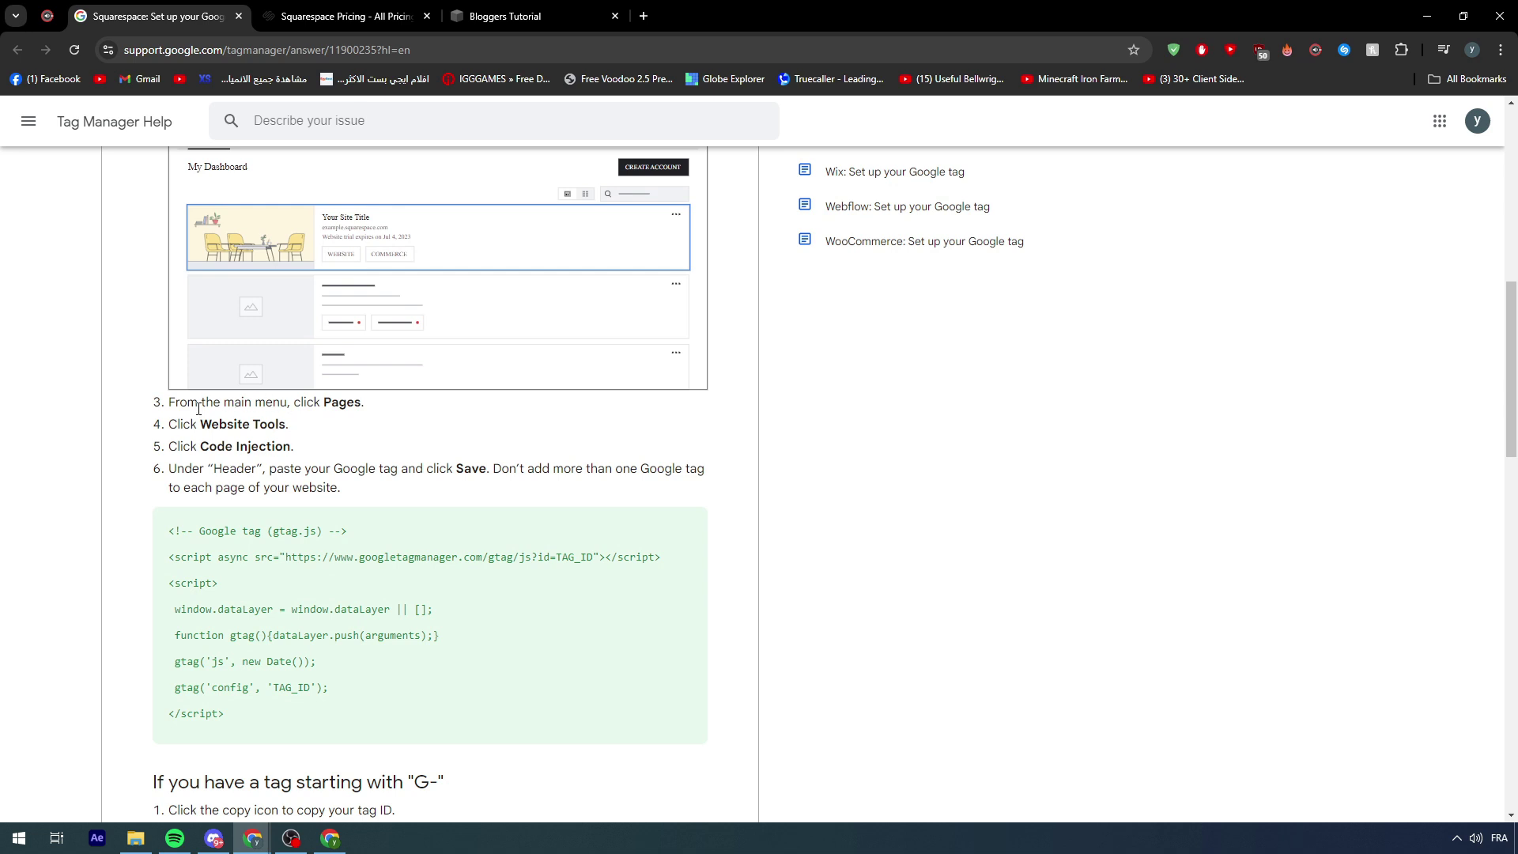
pyautogui.moveTo(367, 405); pyautogui.dragTo(158, 409)
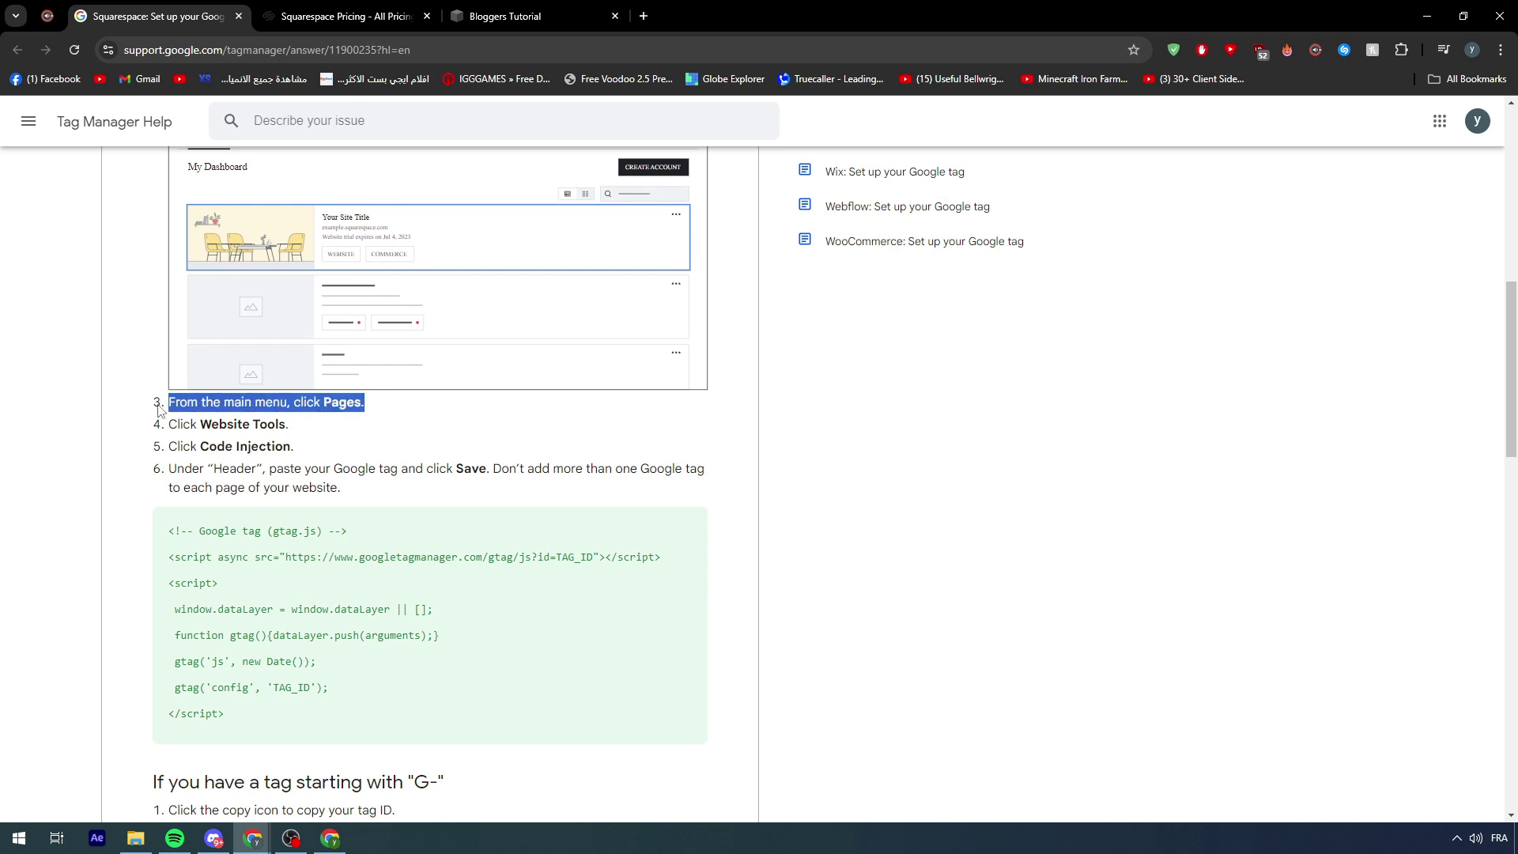
pyautogui.click(516, 14)
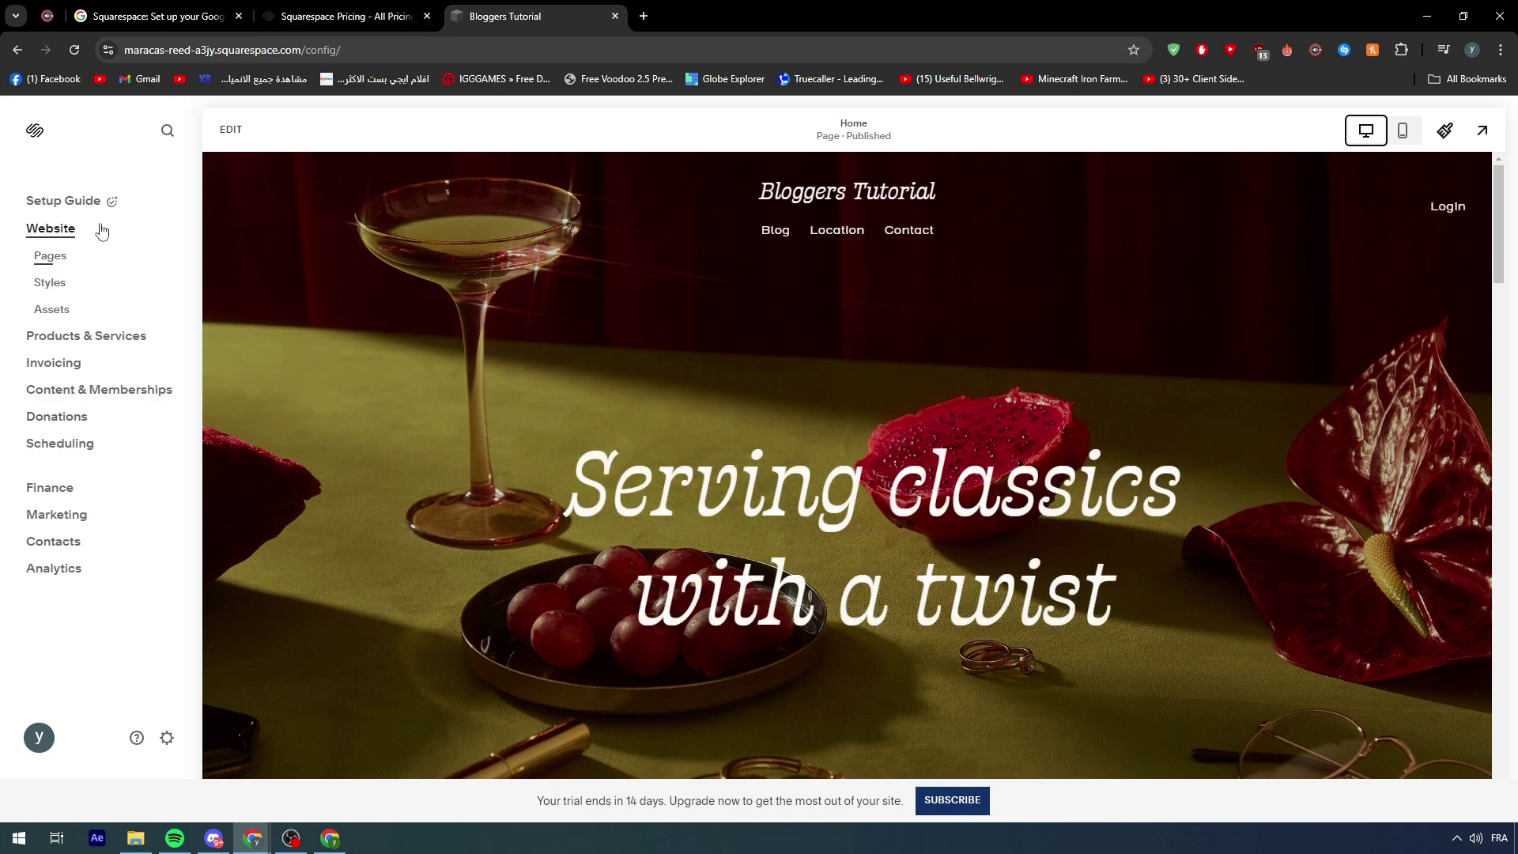
pyautogui.click(158, 16)
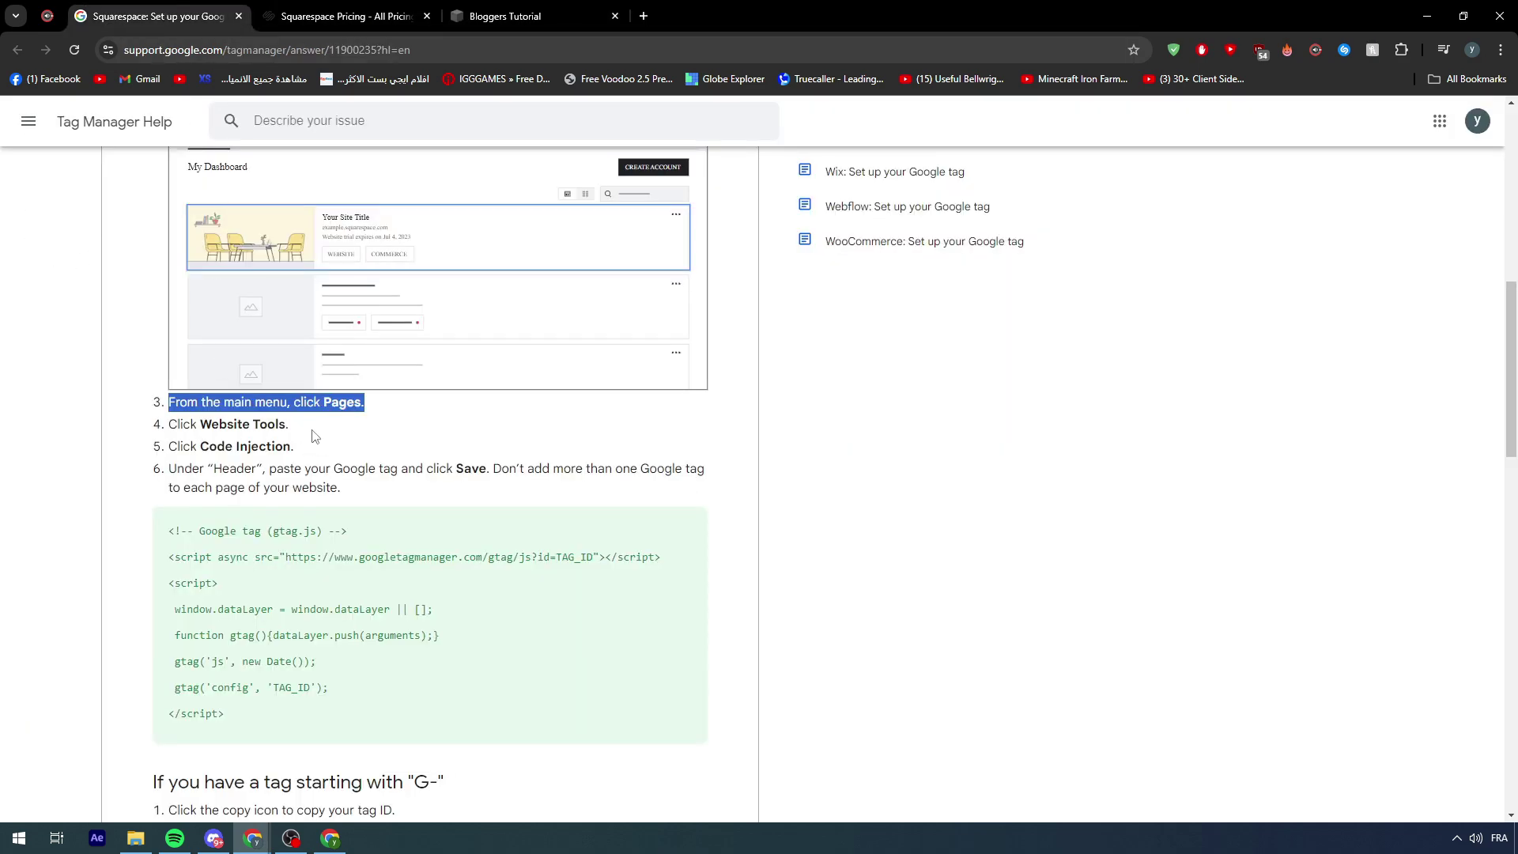
pyautogui.moveTo(288, 425); pyautogui.dragTo(362, 404)
pyautogui.click(170, 424)
pyautogui.click(538, 15)
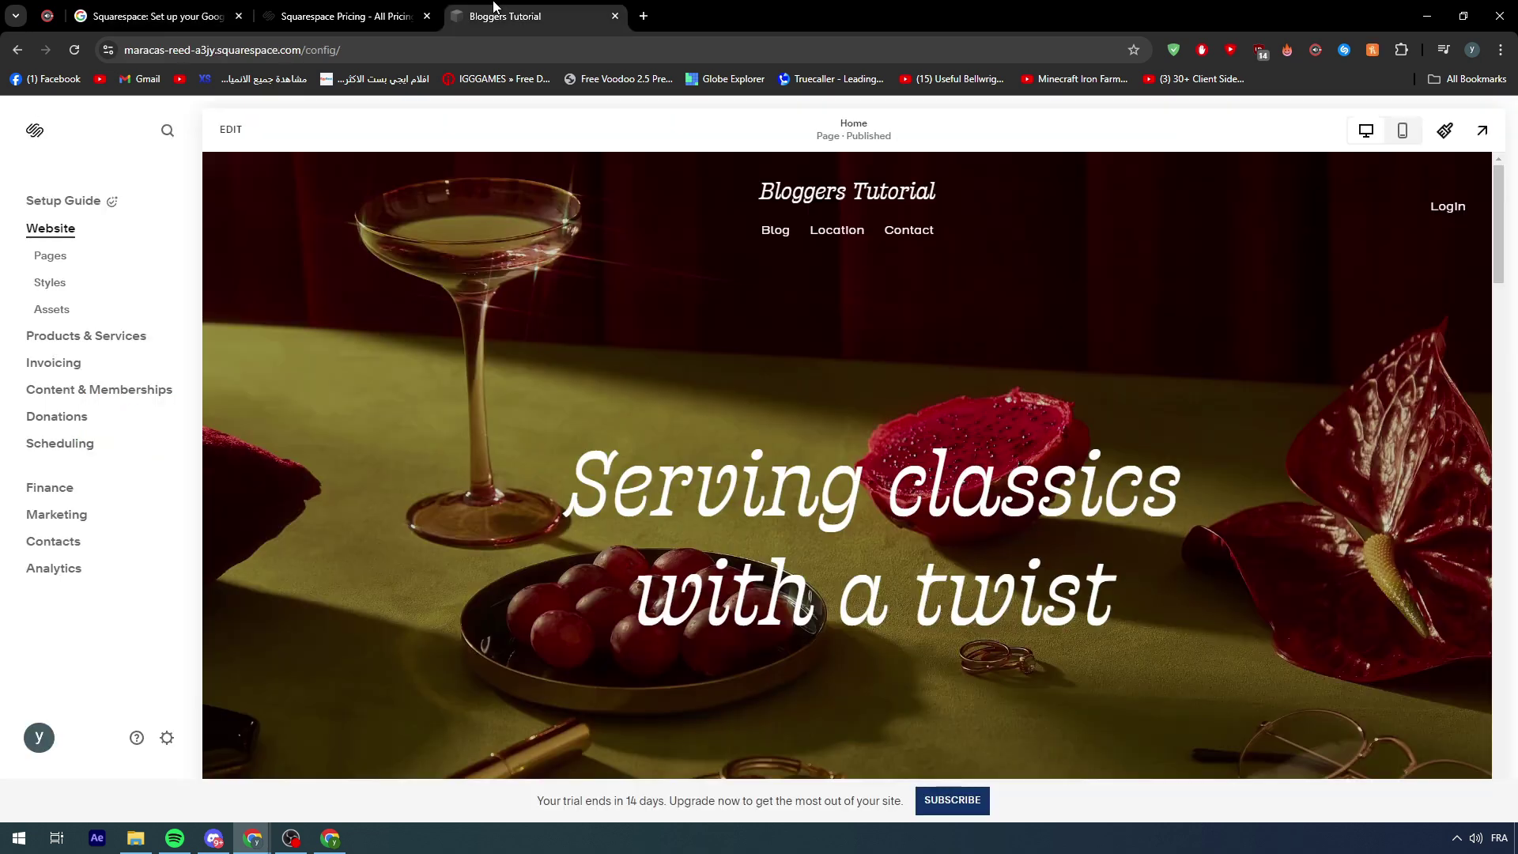
# Open the Website Tools utilities within the Bloggers Tutorial site's Pages.
pyautogui.click(60, 264)
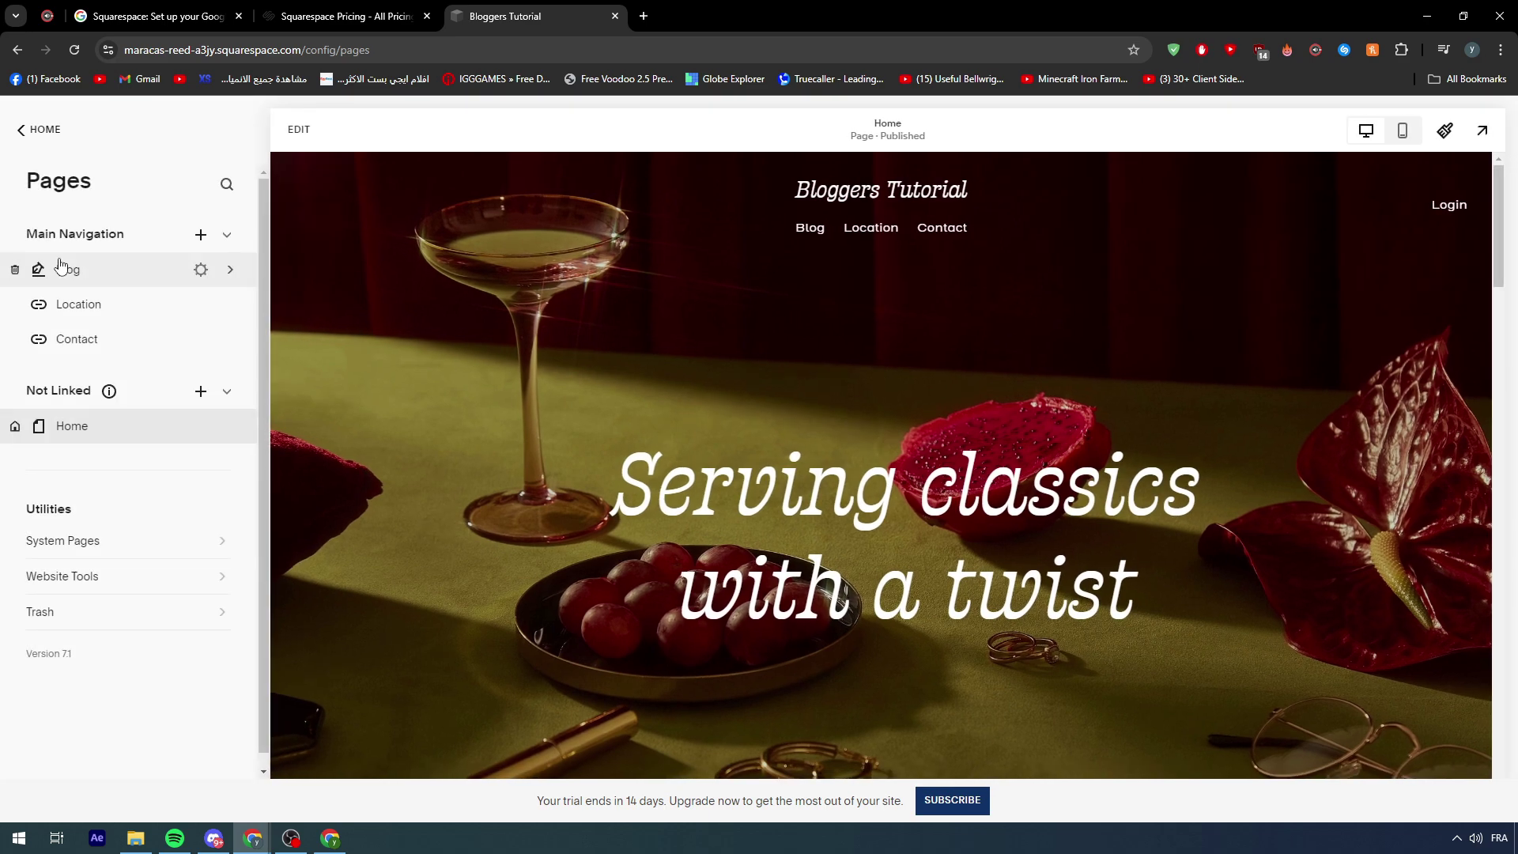
pyautogui.doubleClick(51, 510)
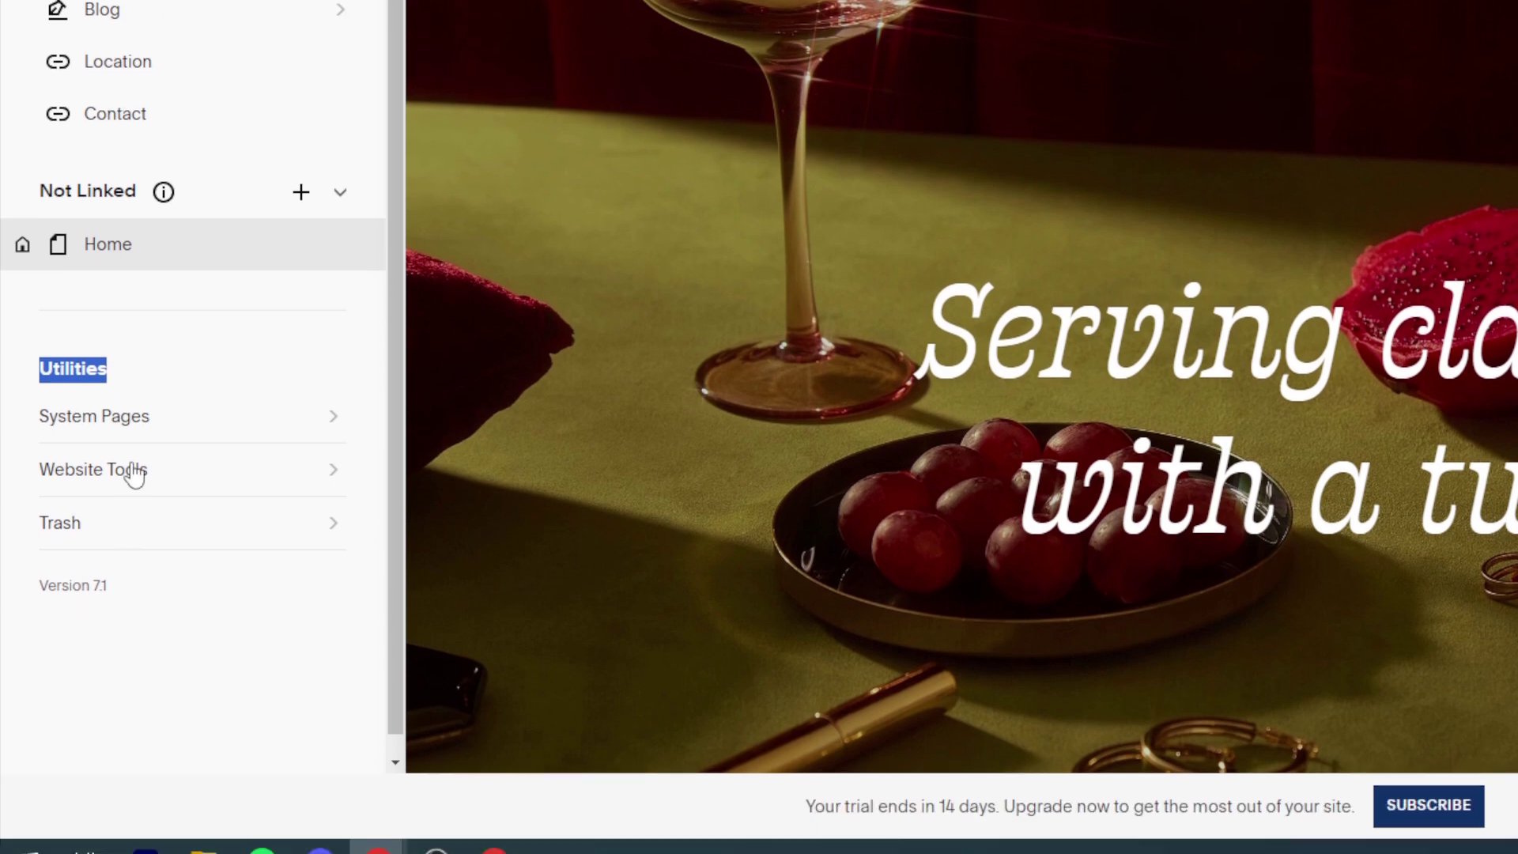
pyautogui.click(85, 577)
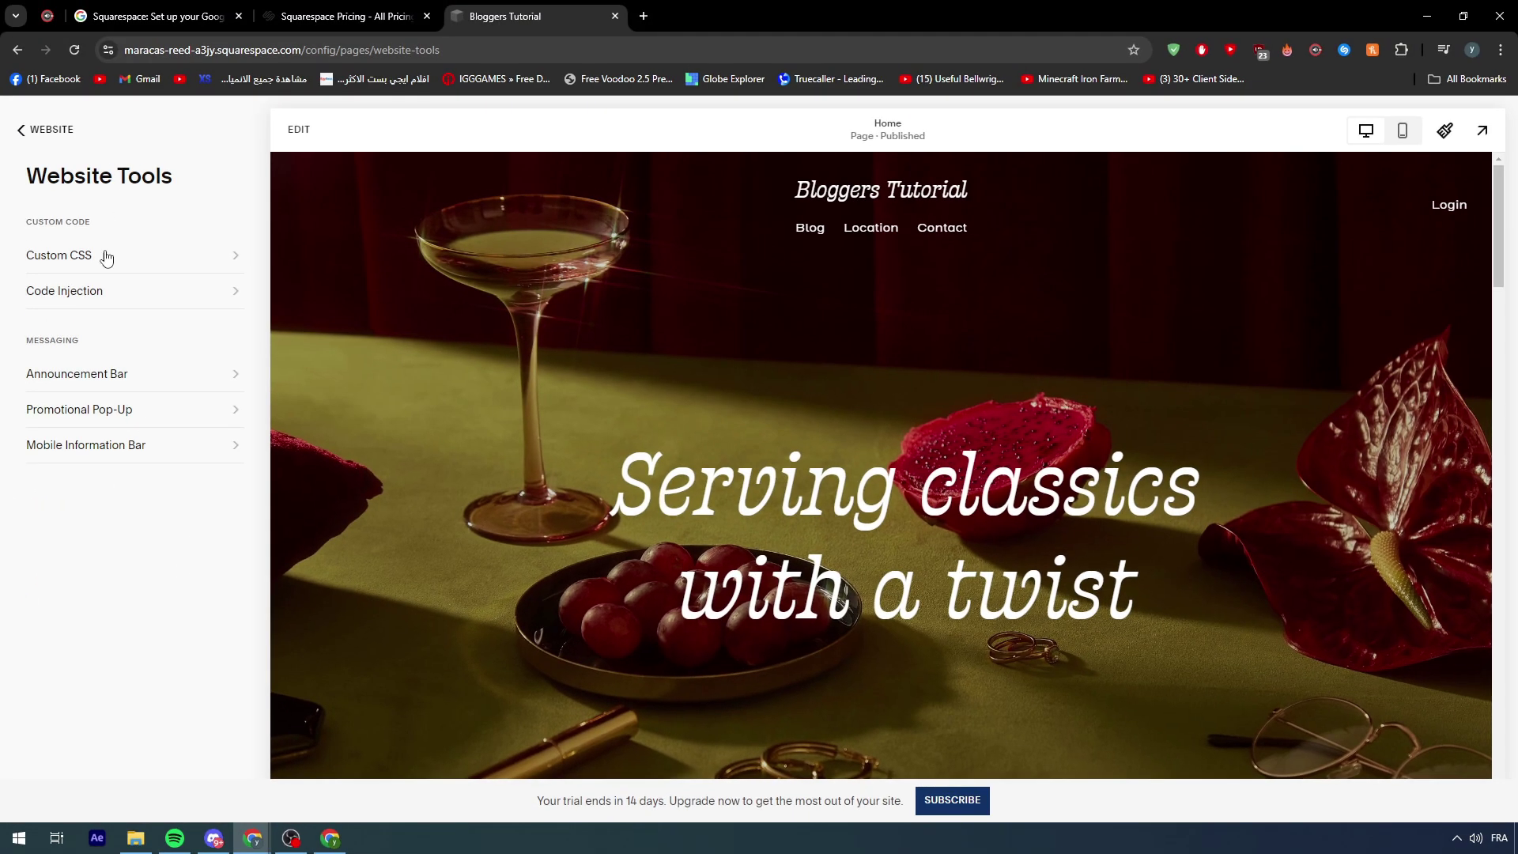
# Check the article's next instruction, open the site's Code Injection settings, and view and dismiss the account upgrade prompt there.
pyautogui.click(154, 16)
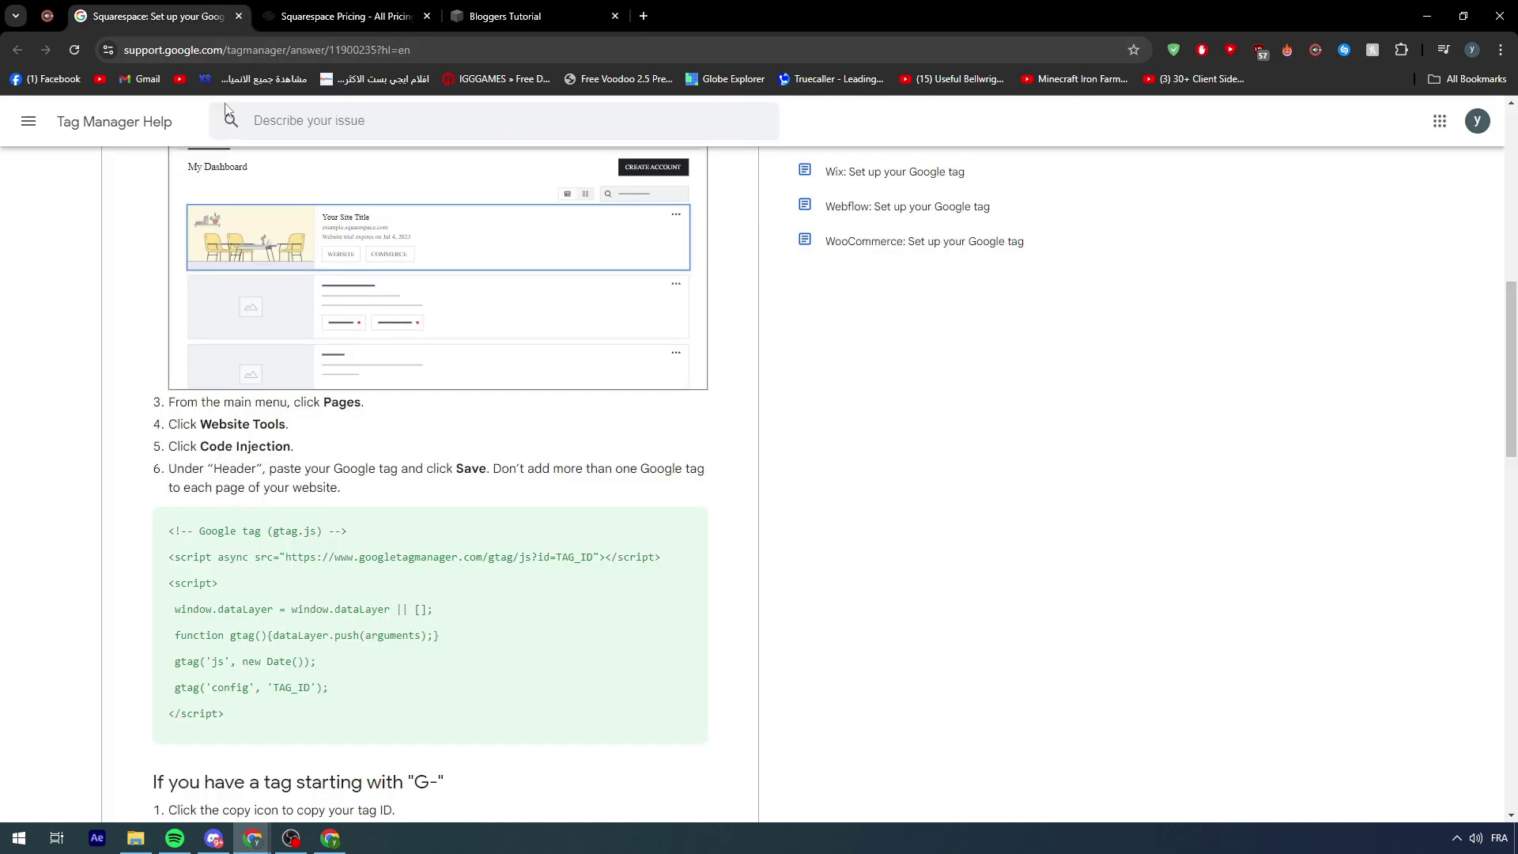
pyautogui.scroll(-1, 221, 237)
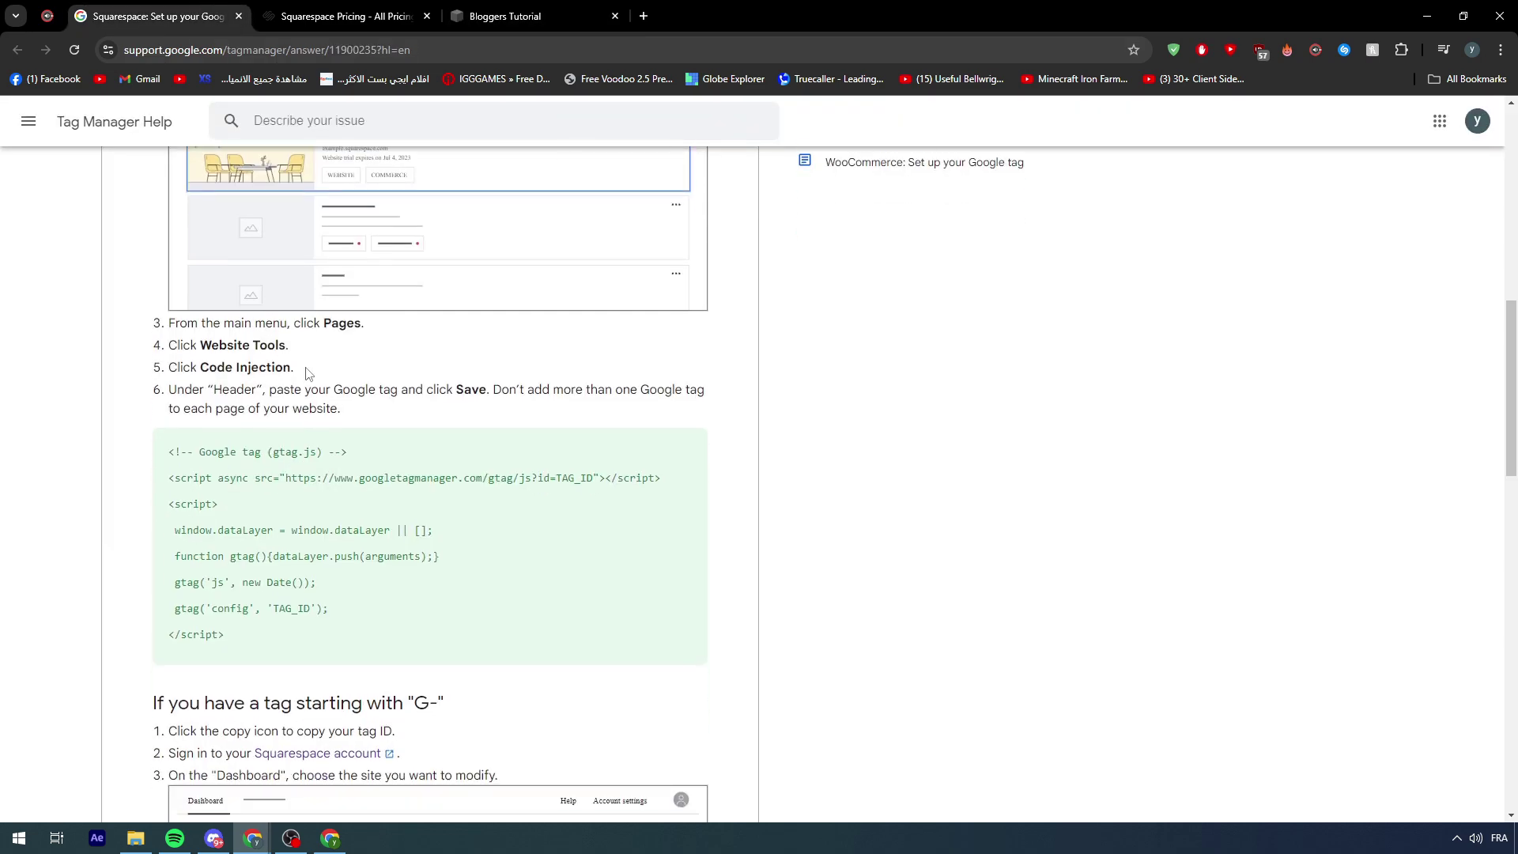
pyautogui.moveTo(307, 373); pyautogui.dragTo(169, 369)
pyautogui.click(170, 369)
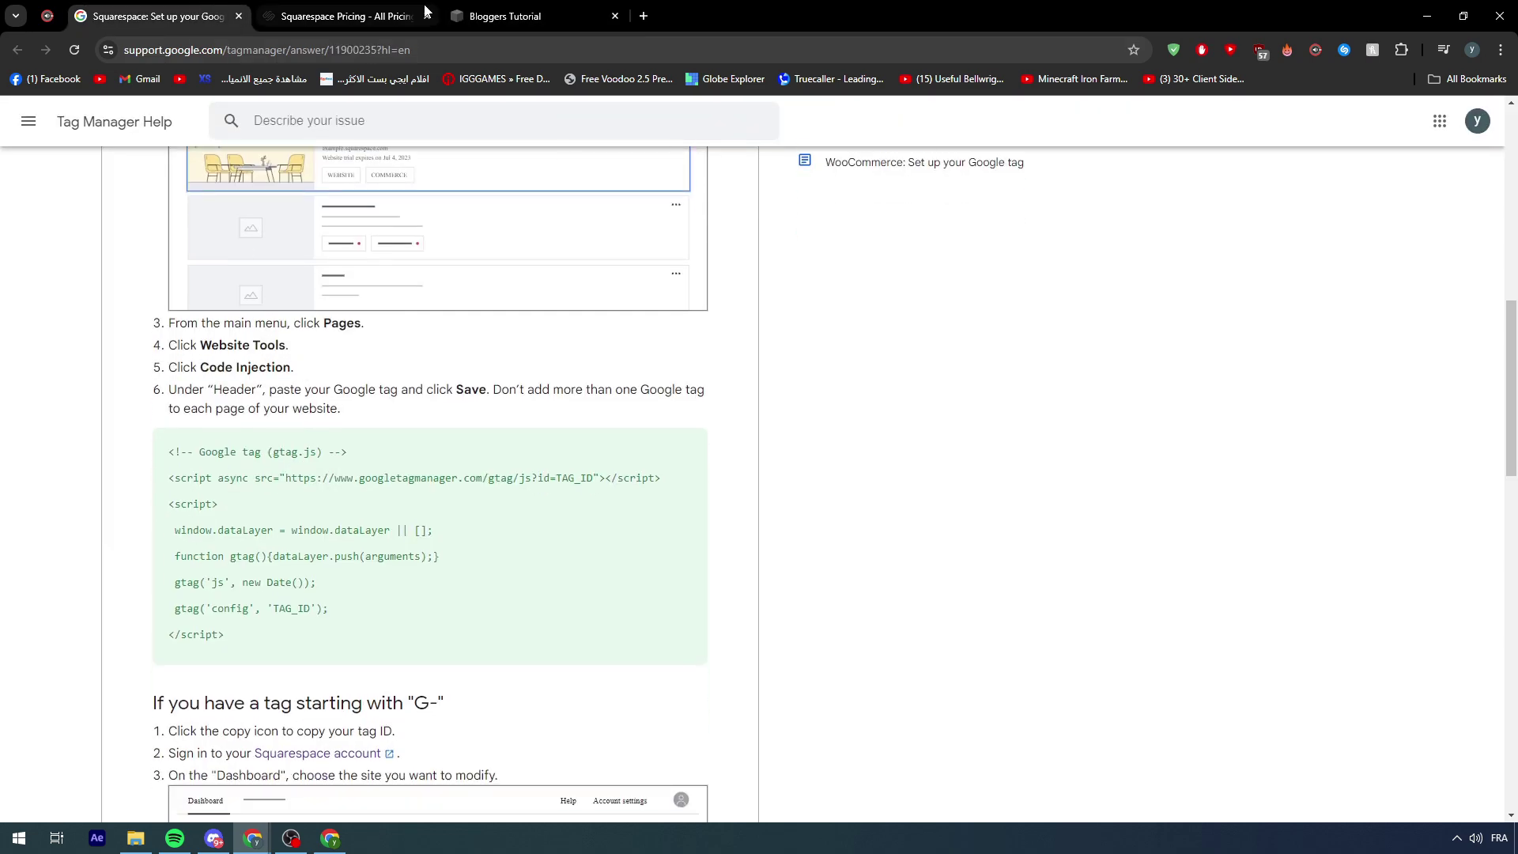
pyautogui.click(366, 10)
pyautogui.click(491, 10)
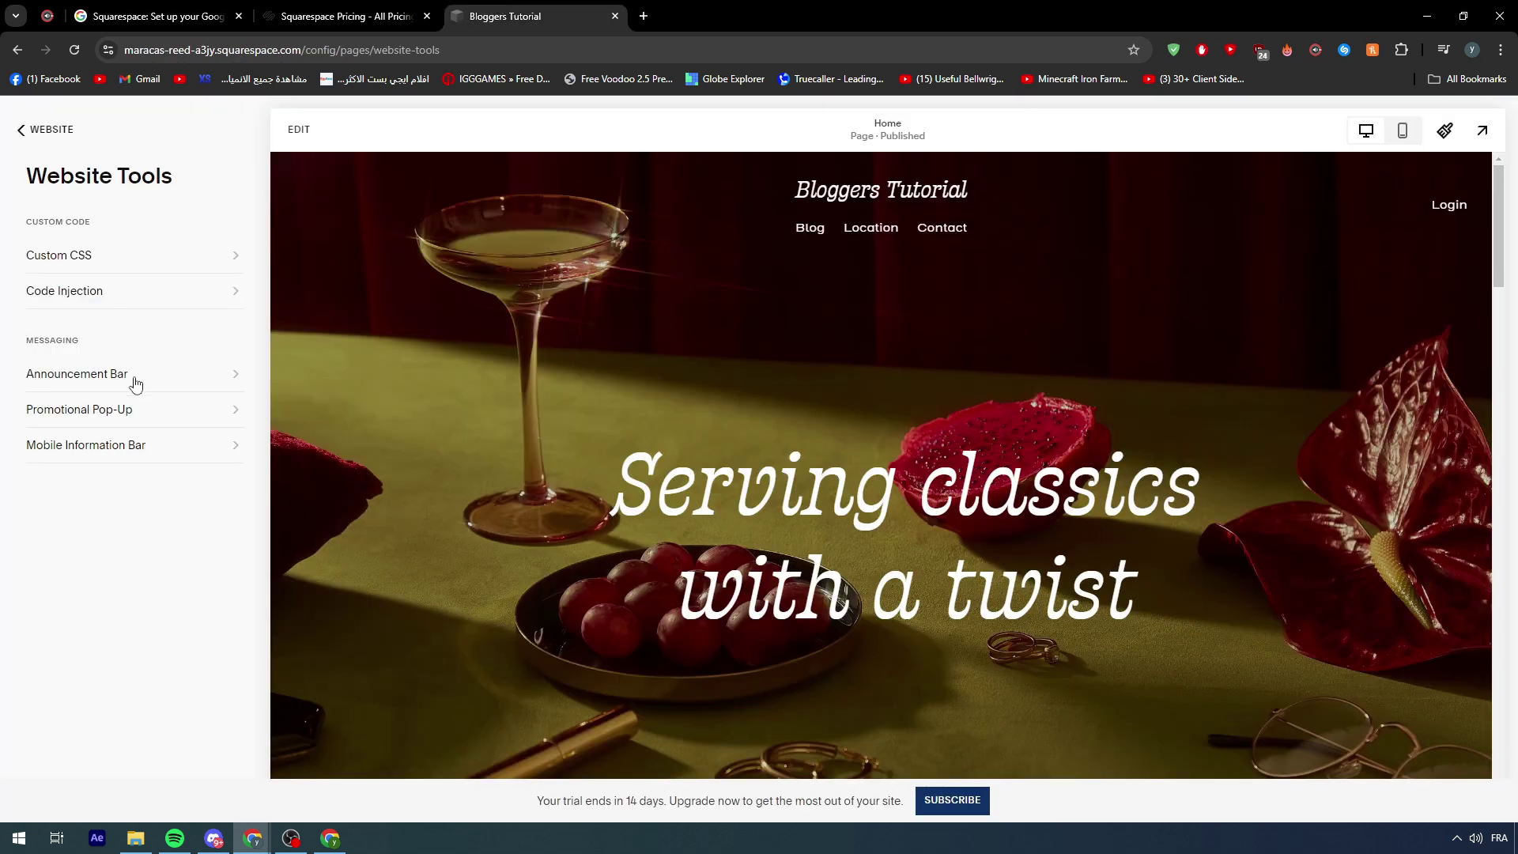
pyautogui.click(85, 301)
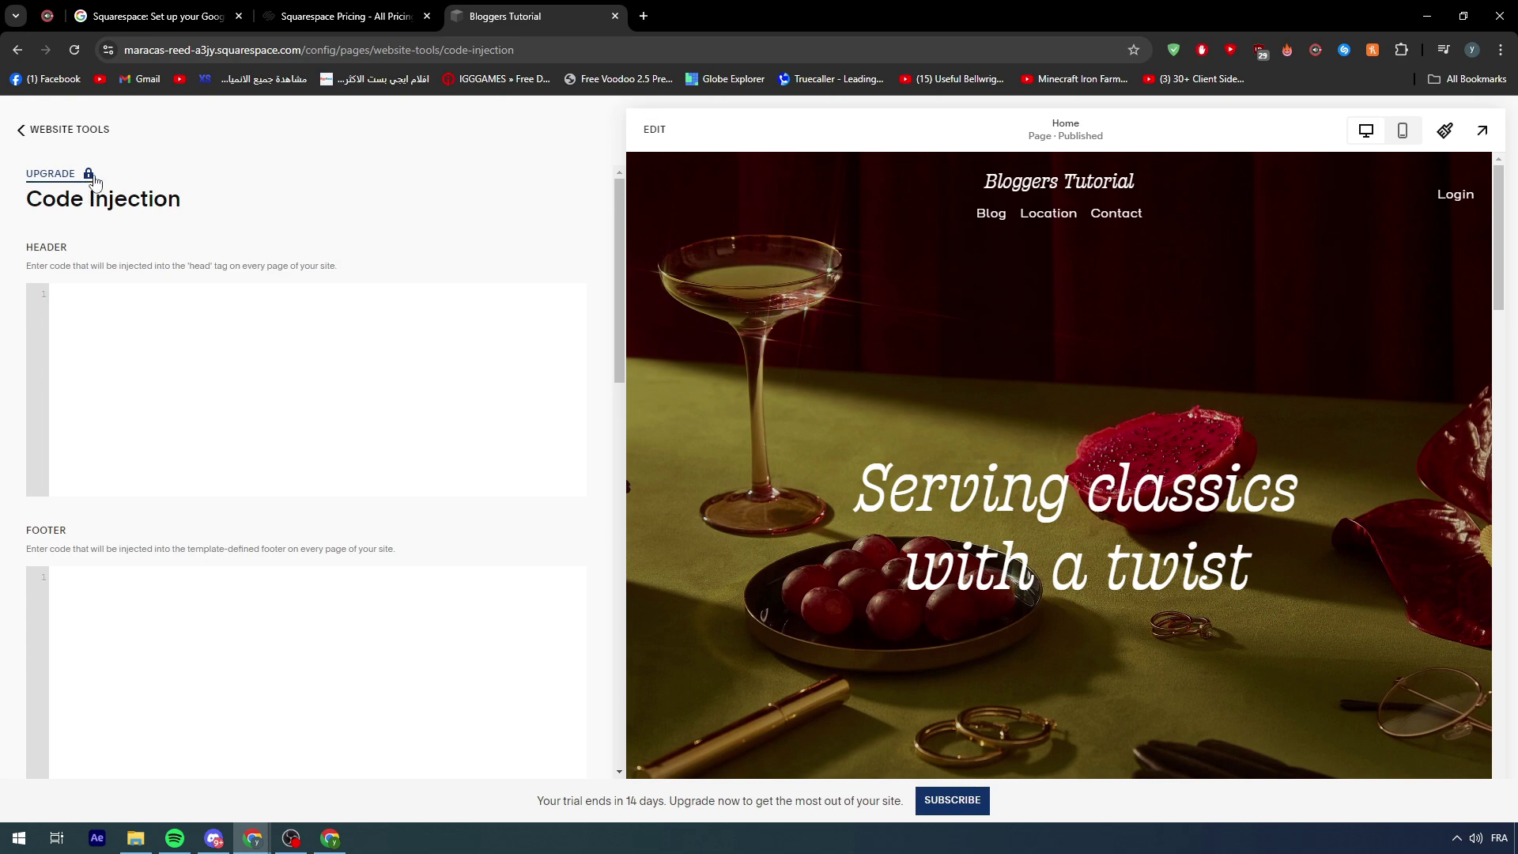
pyautogui.click(71, 173)
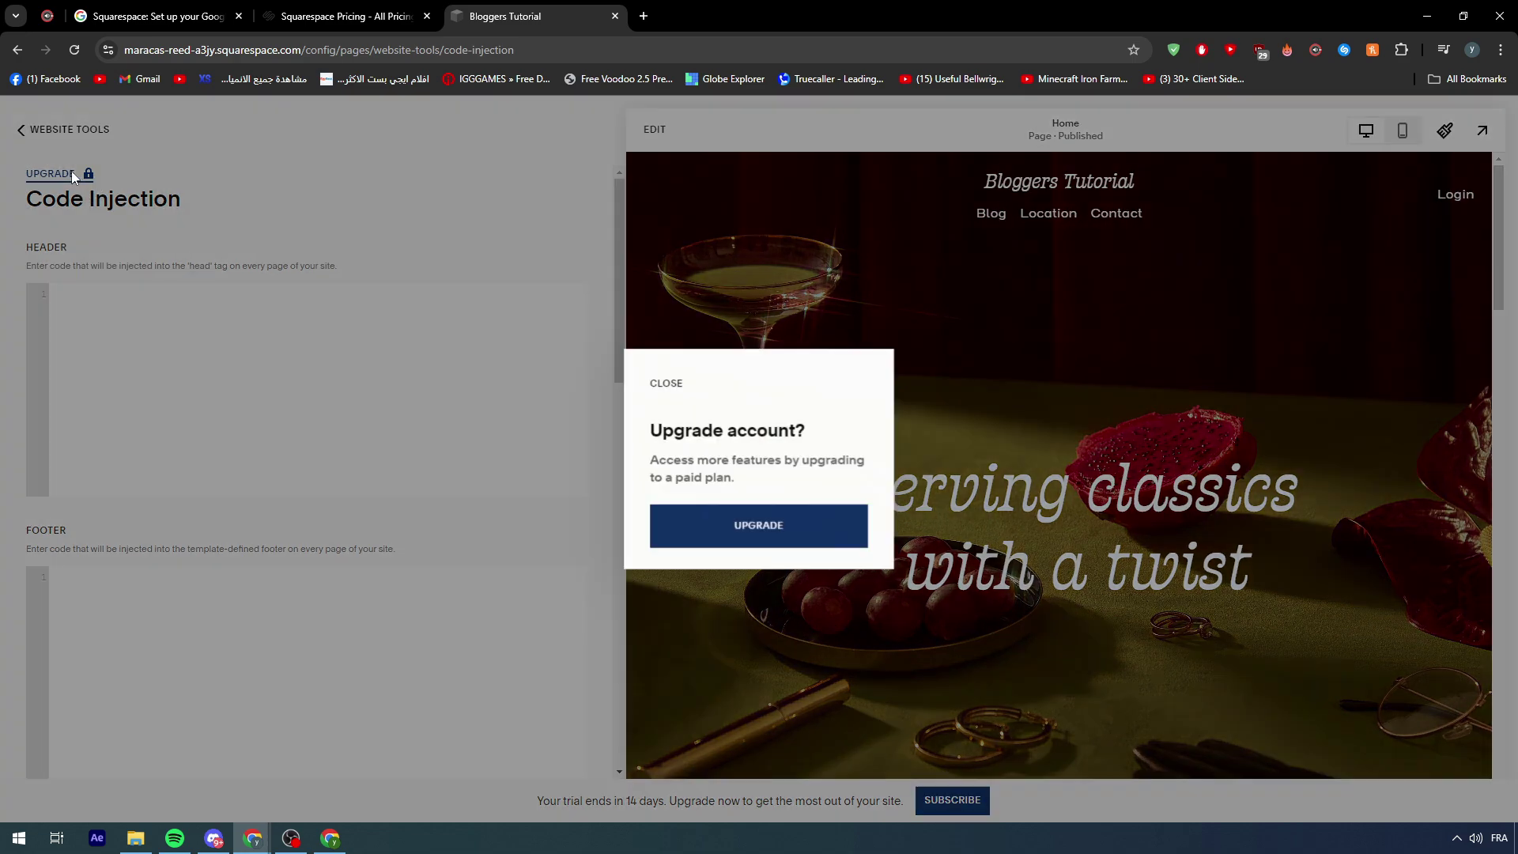
pyautogui.click(501, 274)
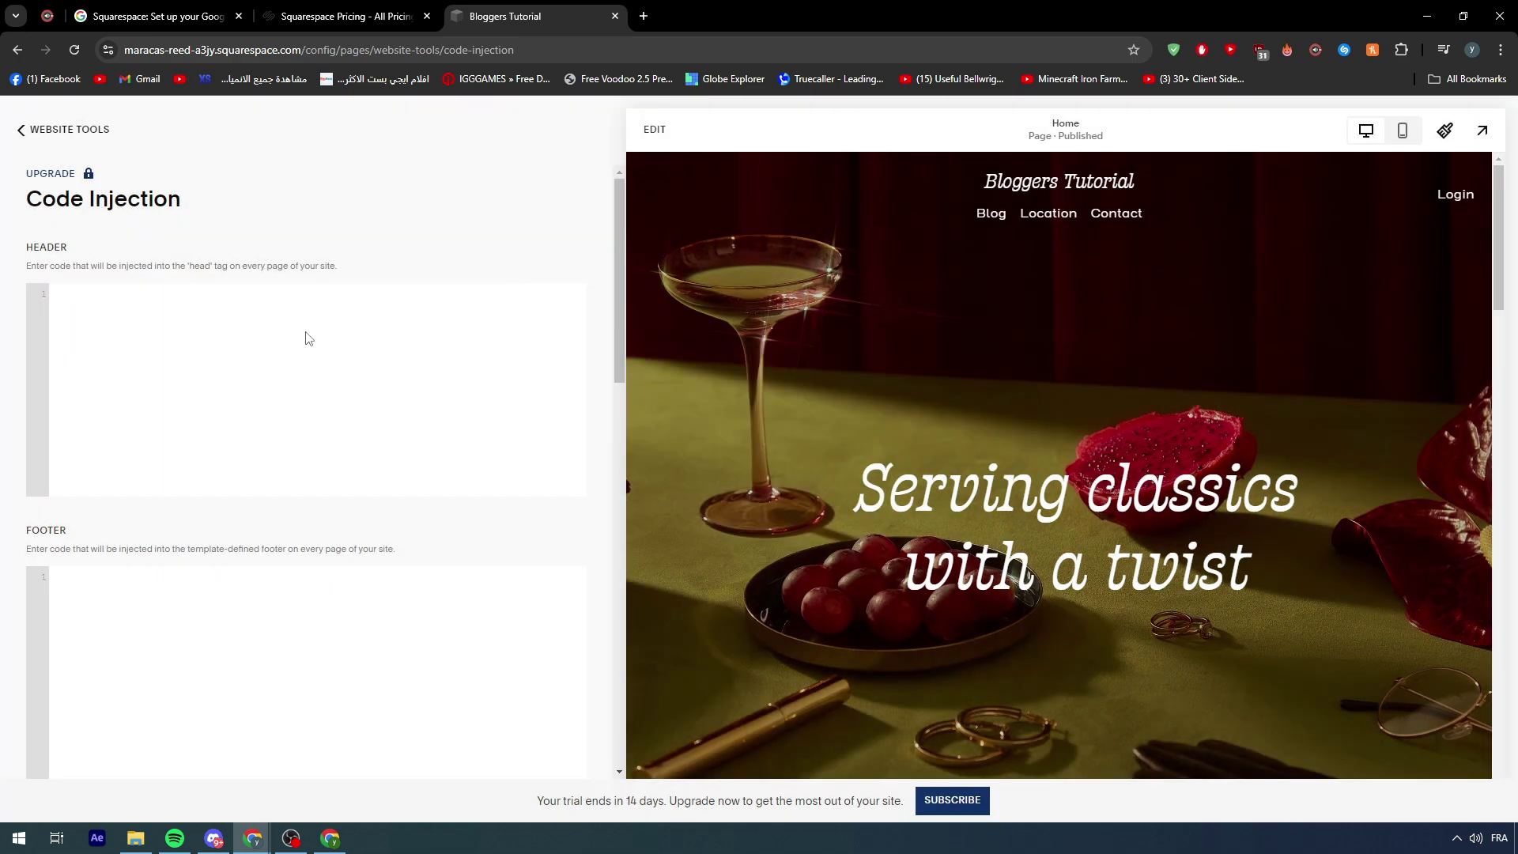
# Copy the Google tag (gtag.js) snippet from the help article and paste it into the site's Code Injection header.
pyautogui.click(207, 14)
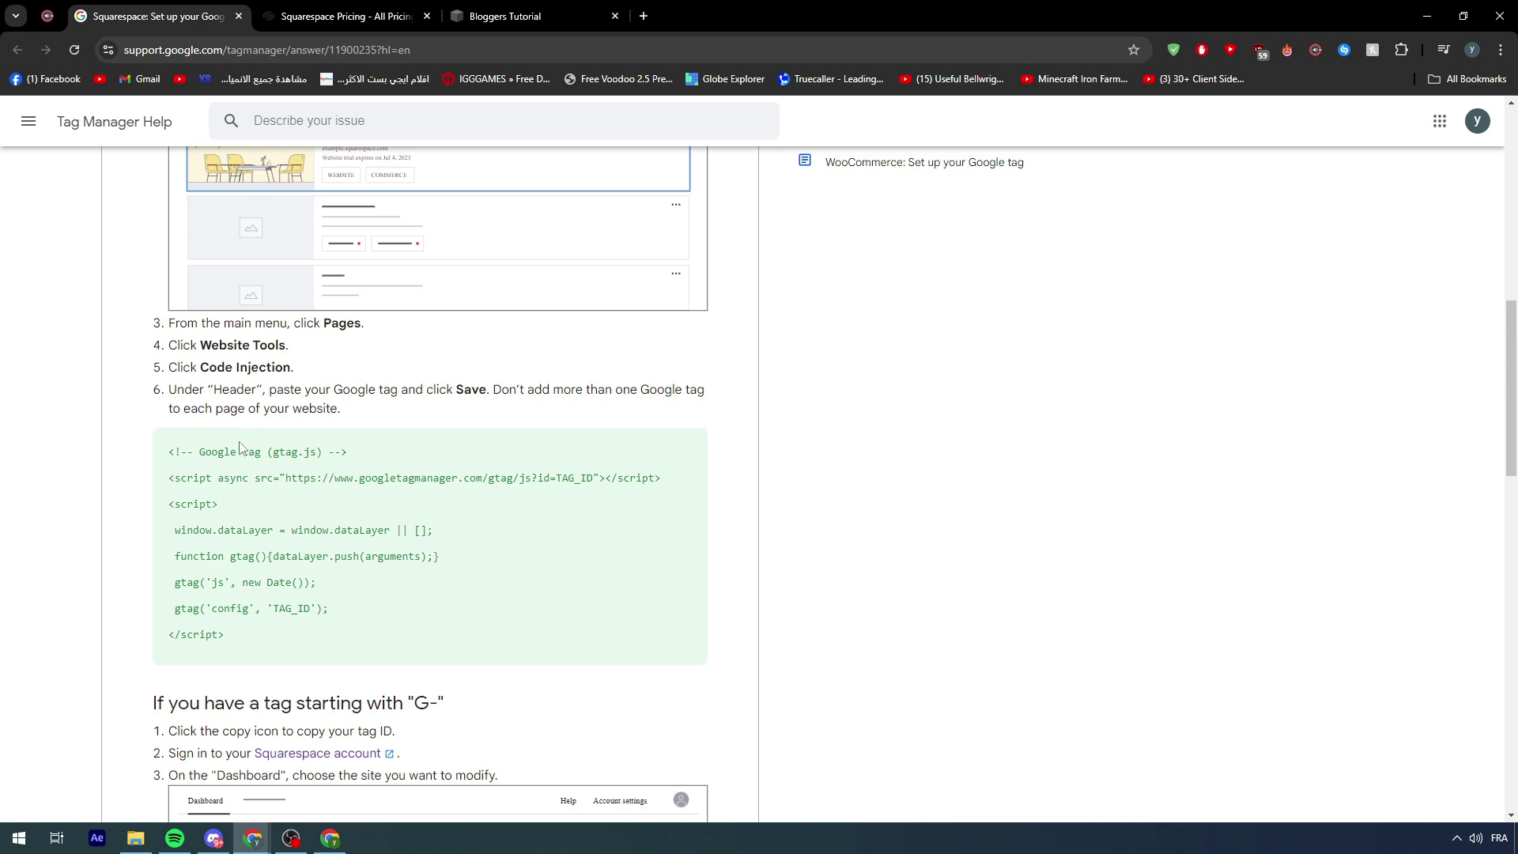
pyautogui.moveTo(169, 456); pyautogui.dragTo(372, 558)
pyautogui.hotkey('ctrl', 'c')
pyautogui.scroll(-1, 371, 557)
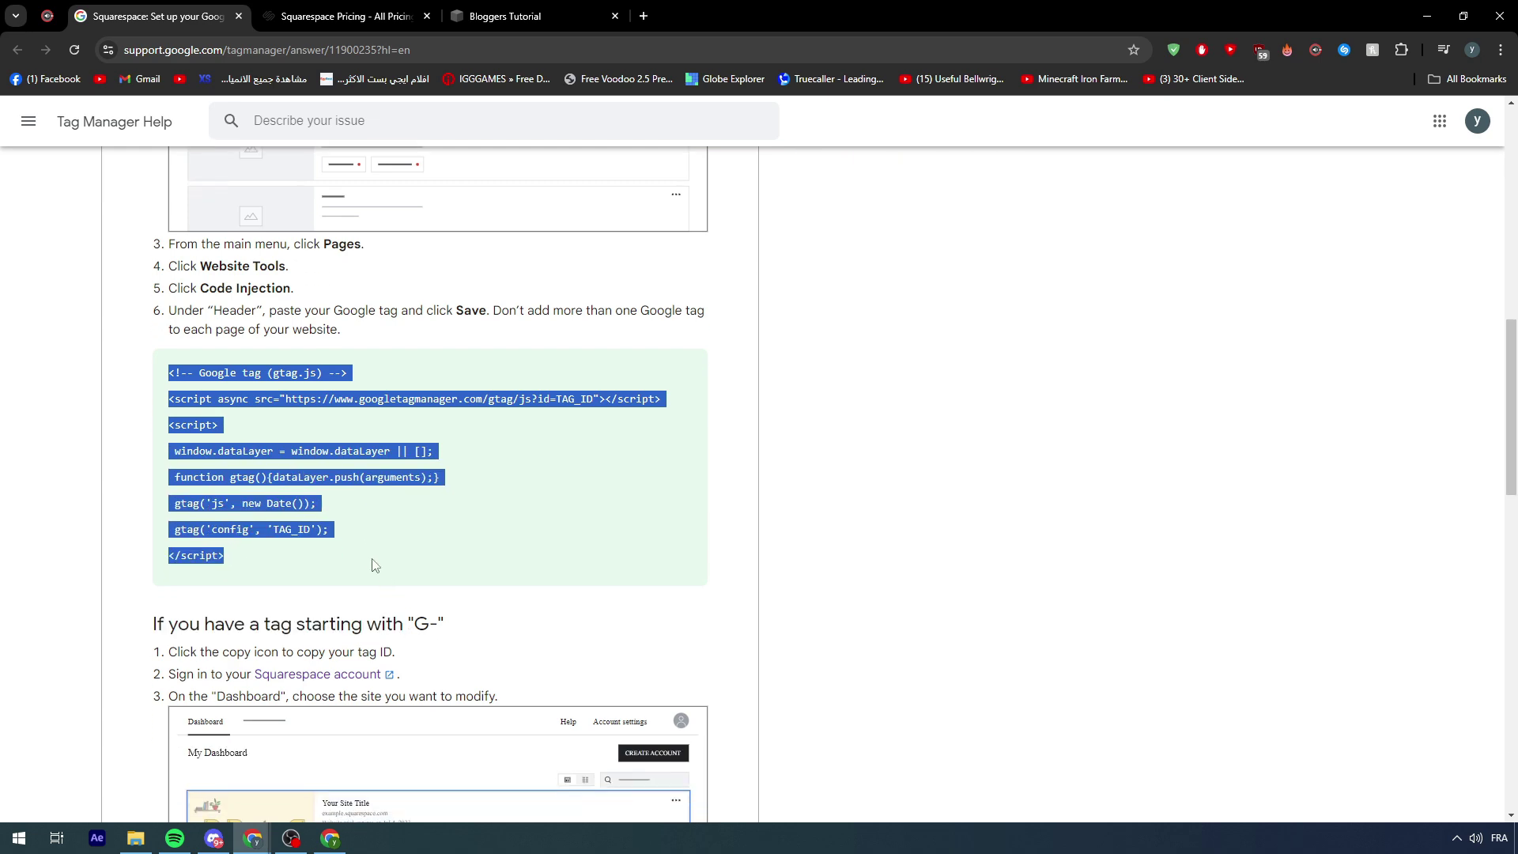
pyautogui.hotkey('ctrl', 'Tab')
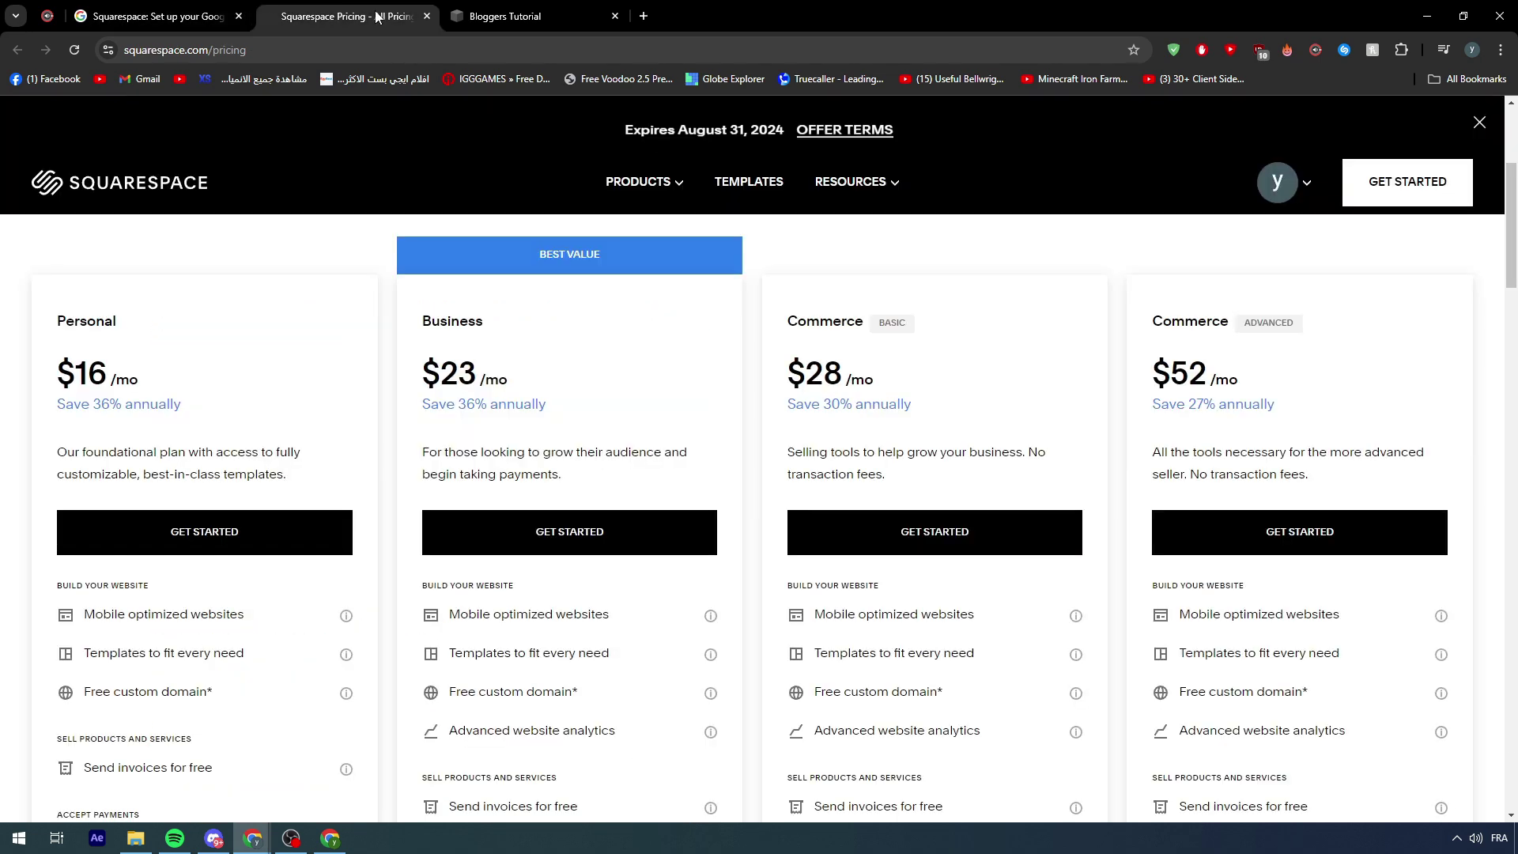
pyautogui.hotkey('ctrl', 'Tab')
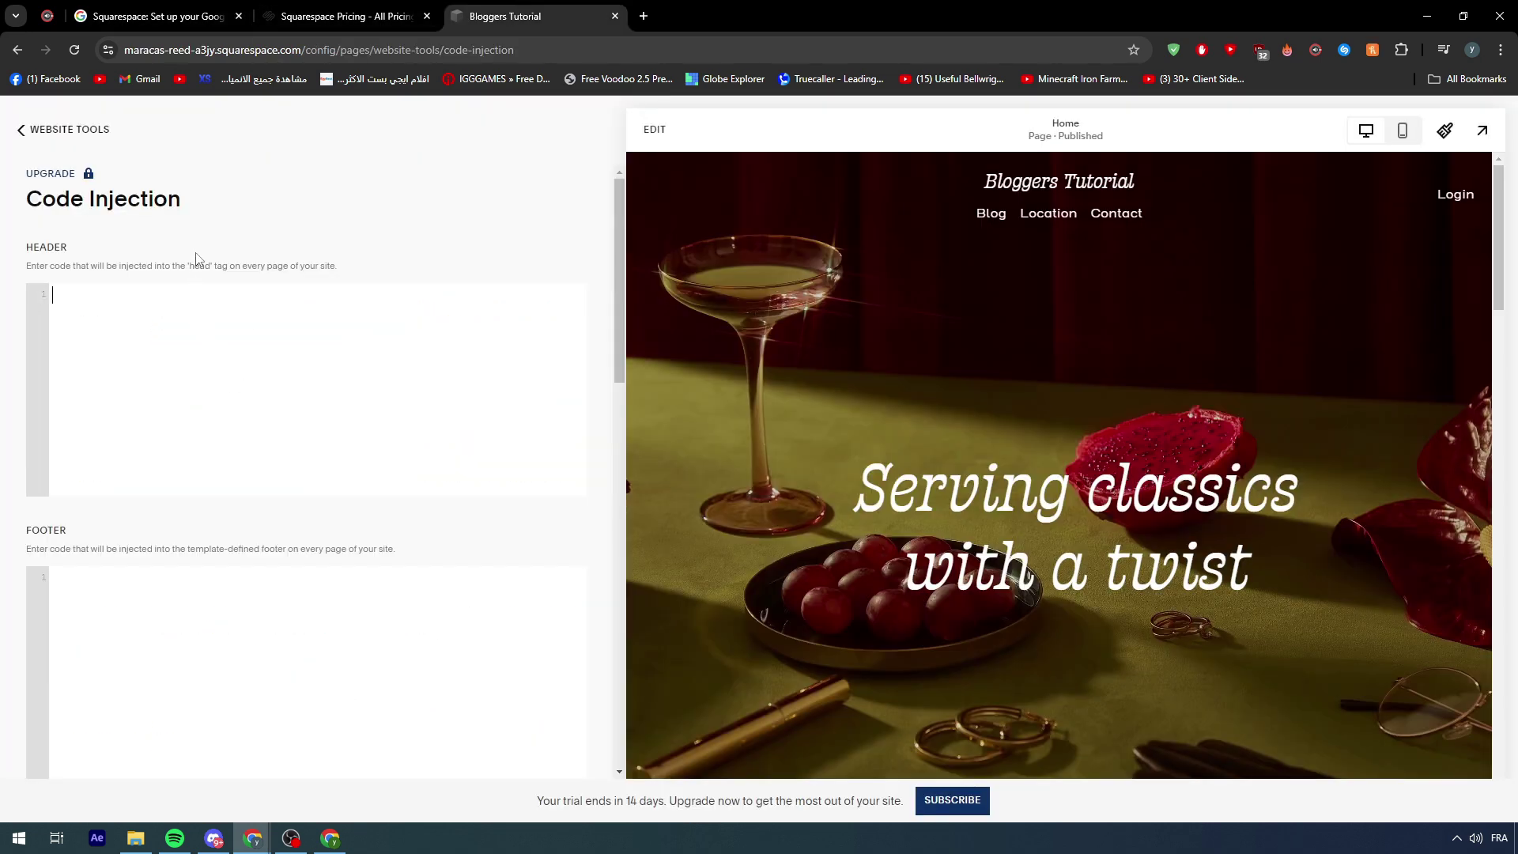
pyautogui.click(84, 630)
pyautogui.hotkey('ctrl', 'v')
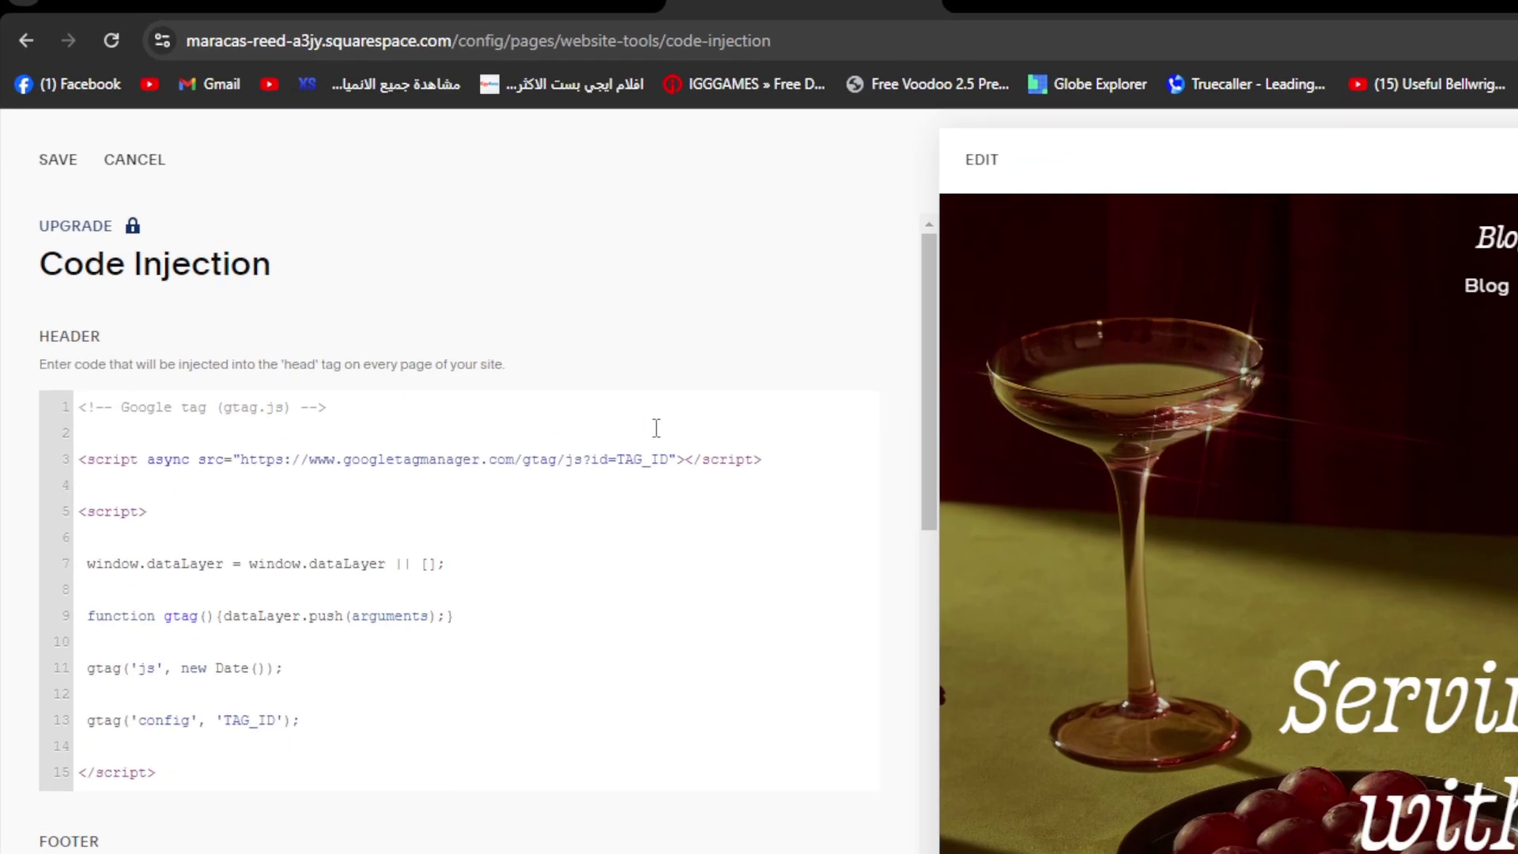
# Point out both TAG_ID placeholders in the header code and save the Code Injection settings.
pyautogui.moveTo(669, 459); pyautogui.dragTo(621, 466)
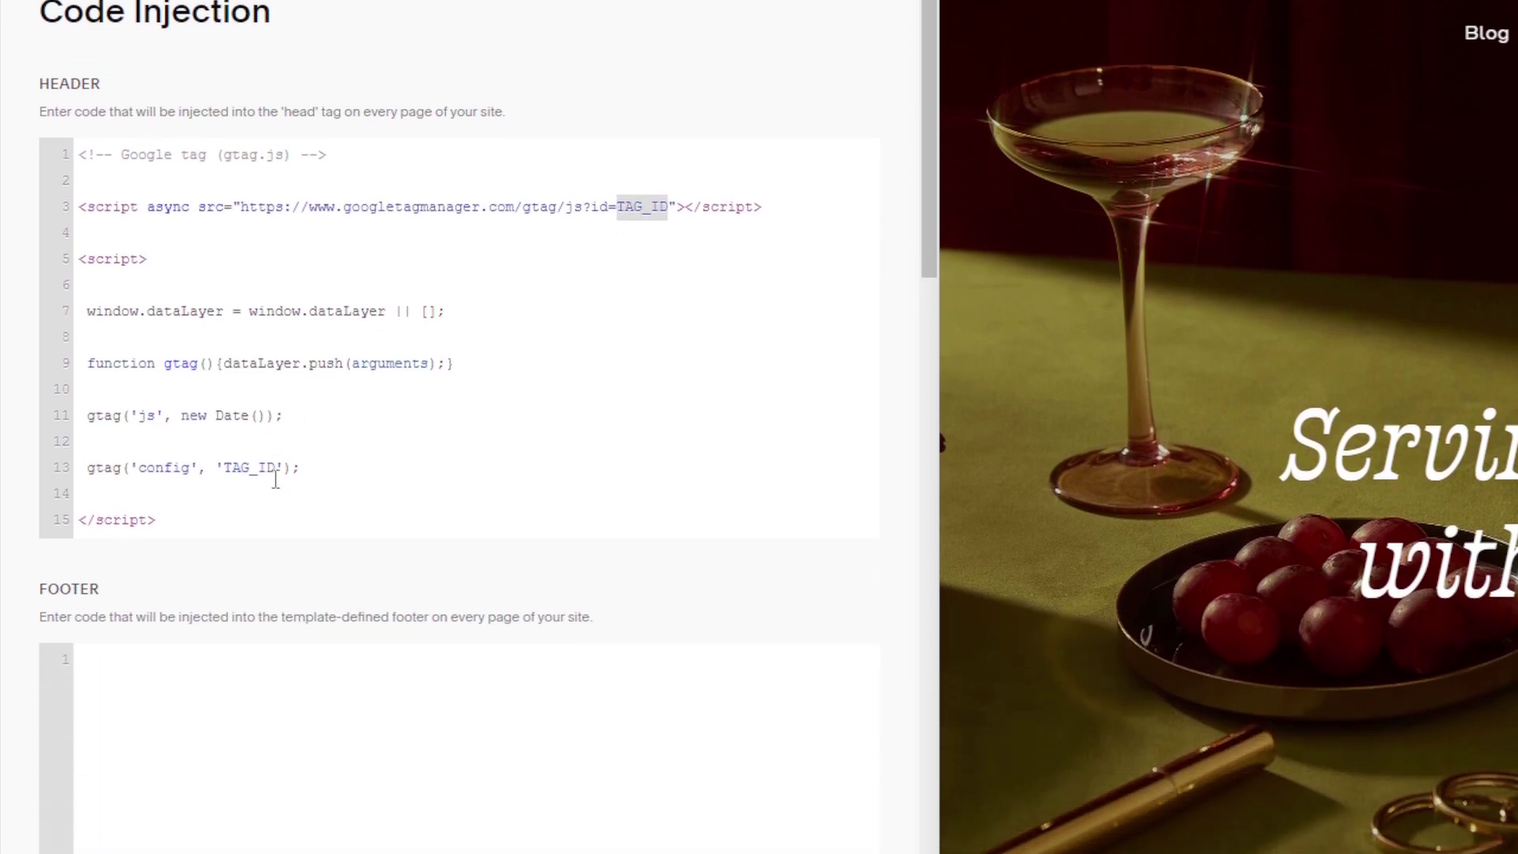
pyautogui.moveTo(275, 467); pyautogui.dragTo(223, 468)
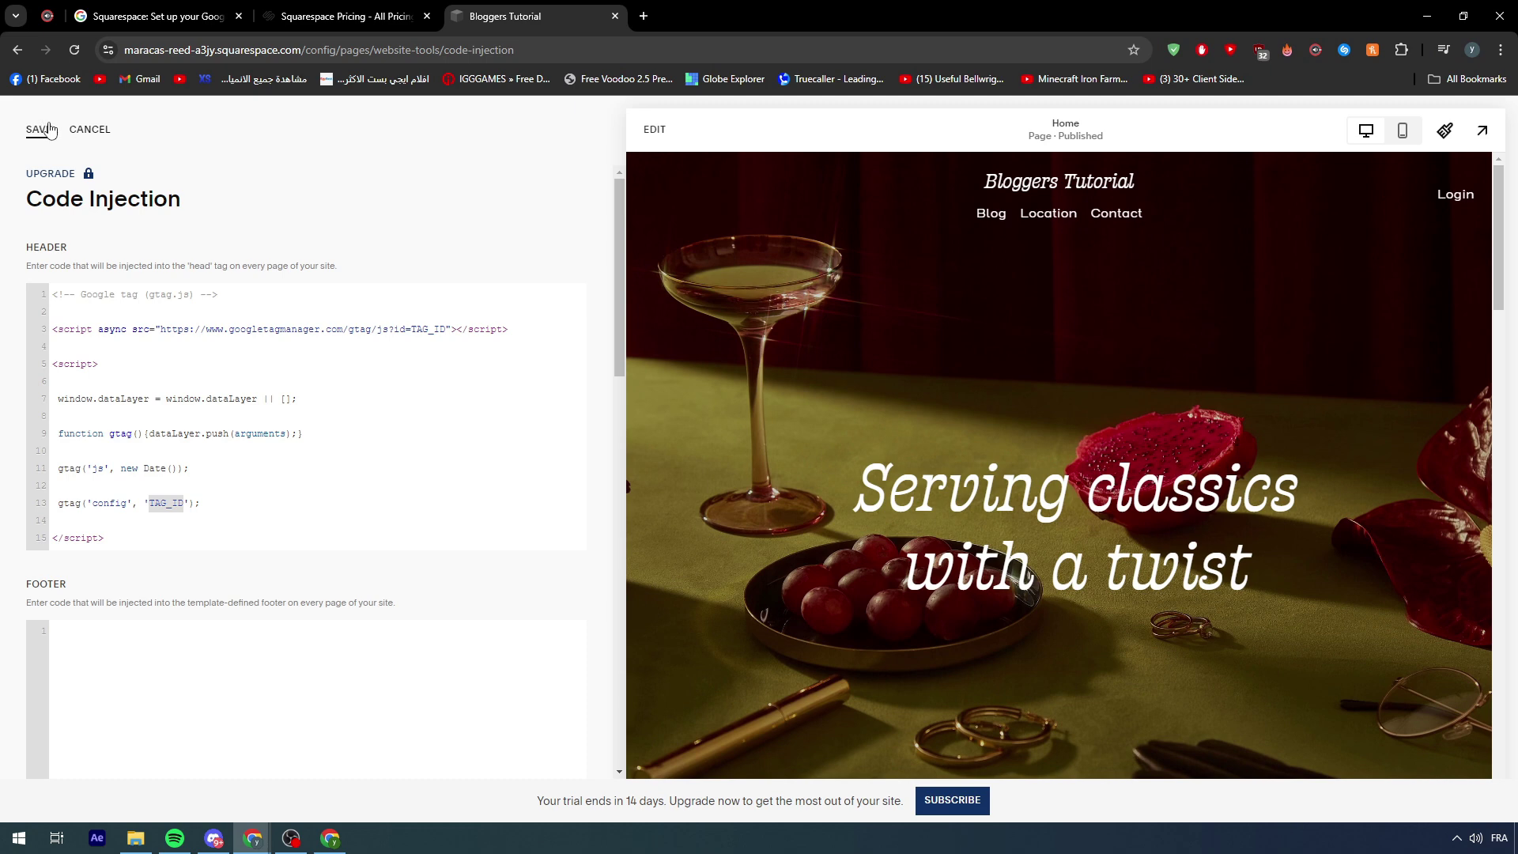
pyautogui.click(49, 129)
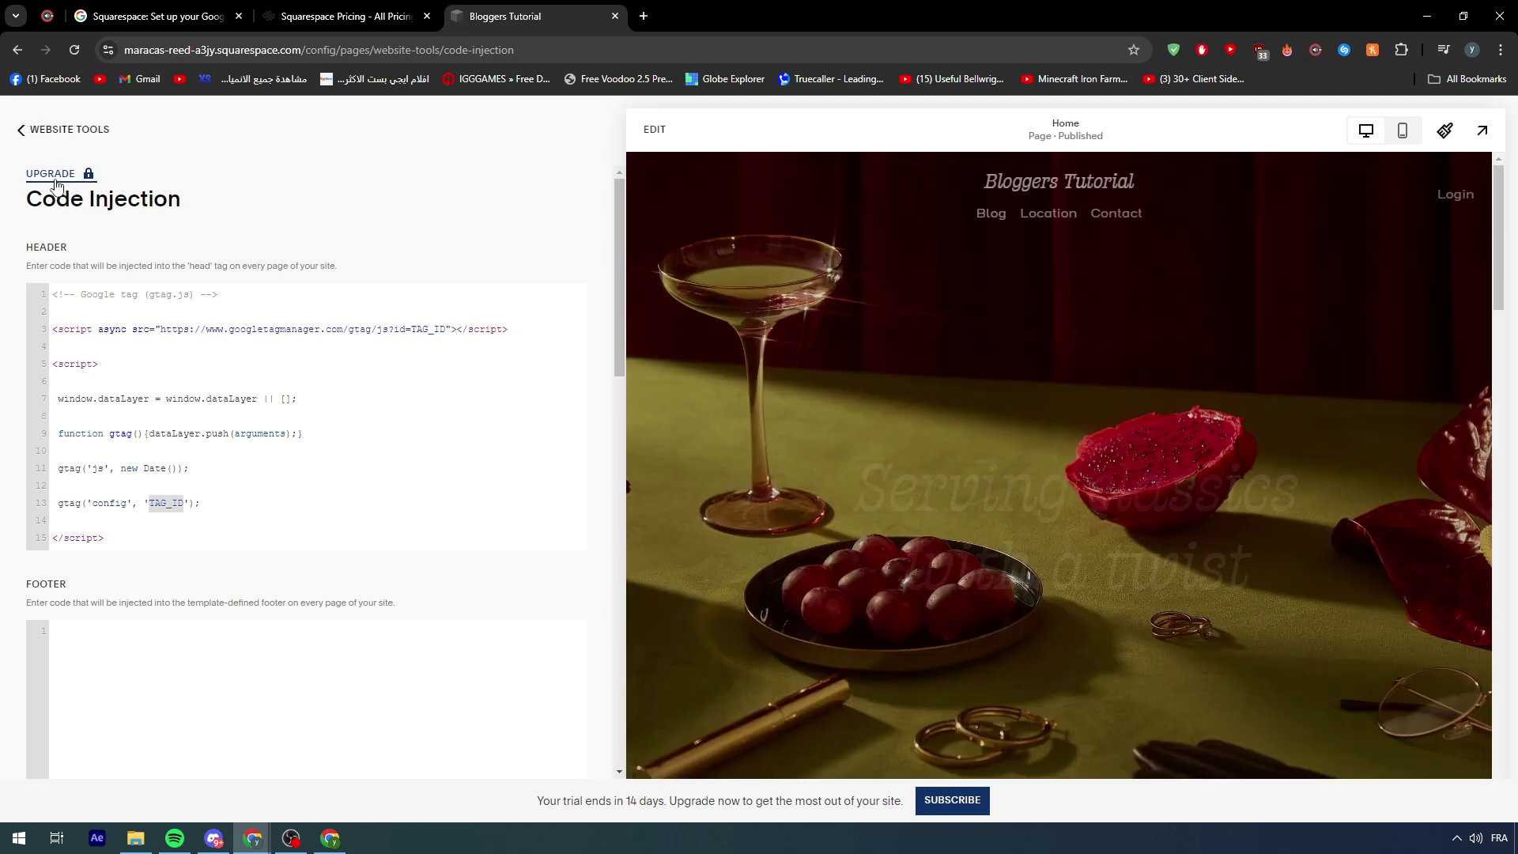
# Read the help article's instructions for tags starting with "G-", from copying the tag ID through selecting External API Keys.
pyautogui.click(286, 8)
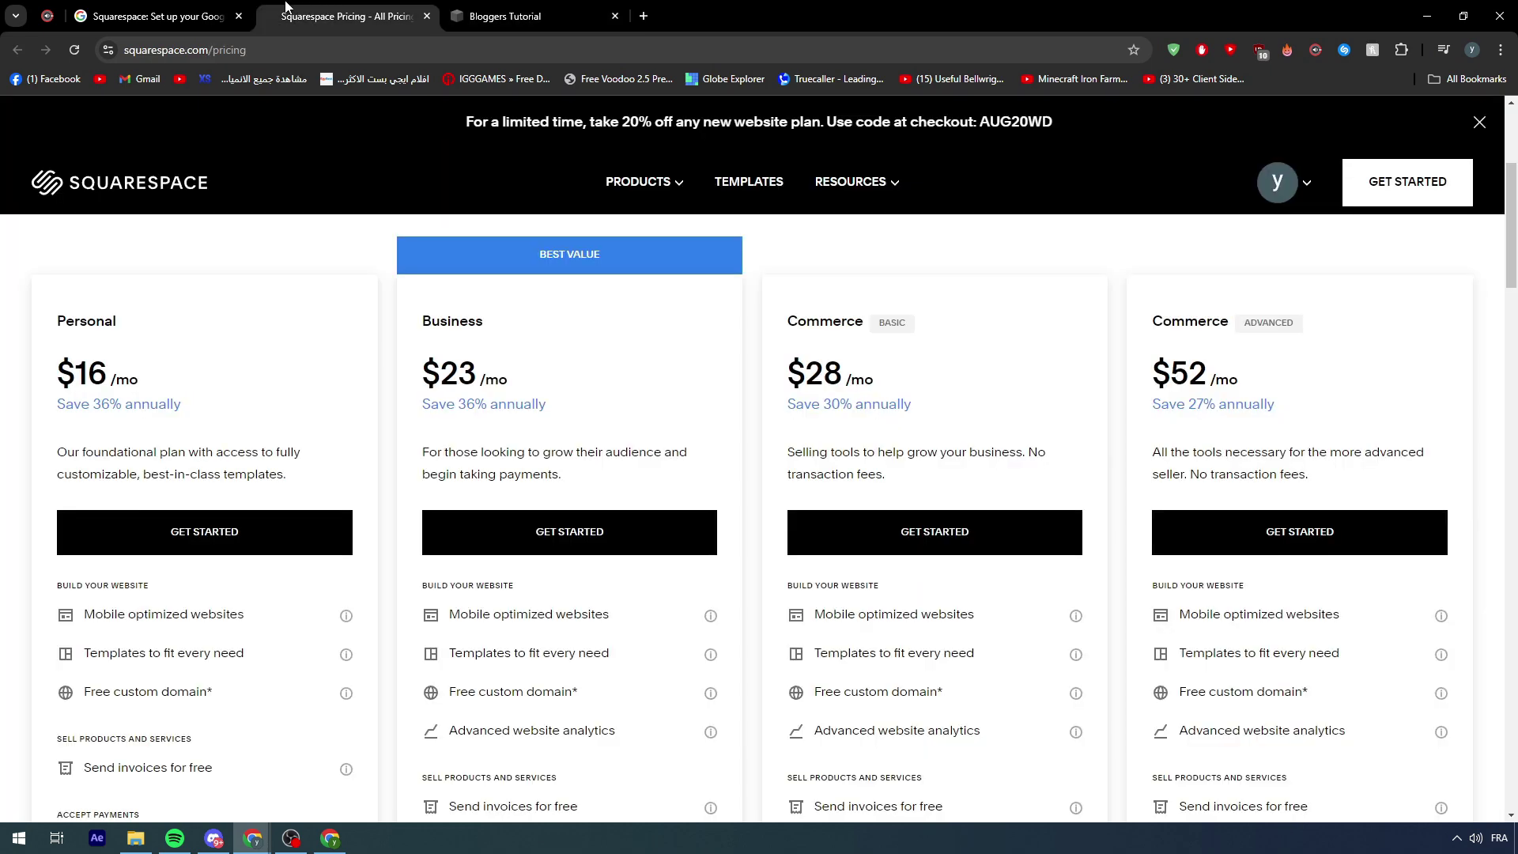
pyautogui.click(209, 11)
pyautogui.scroll(-1, 434, 550)
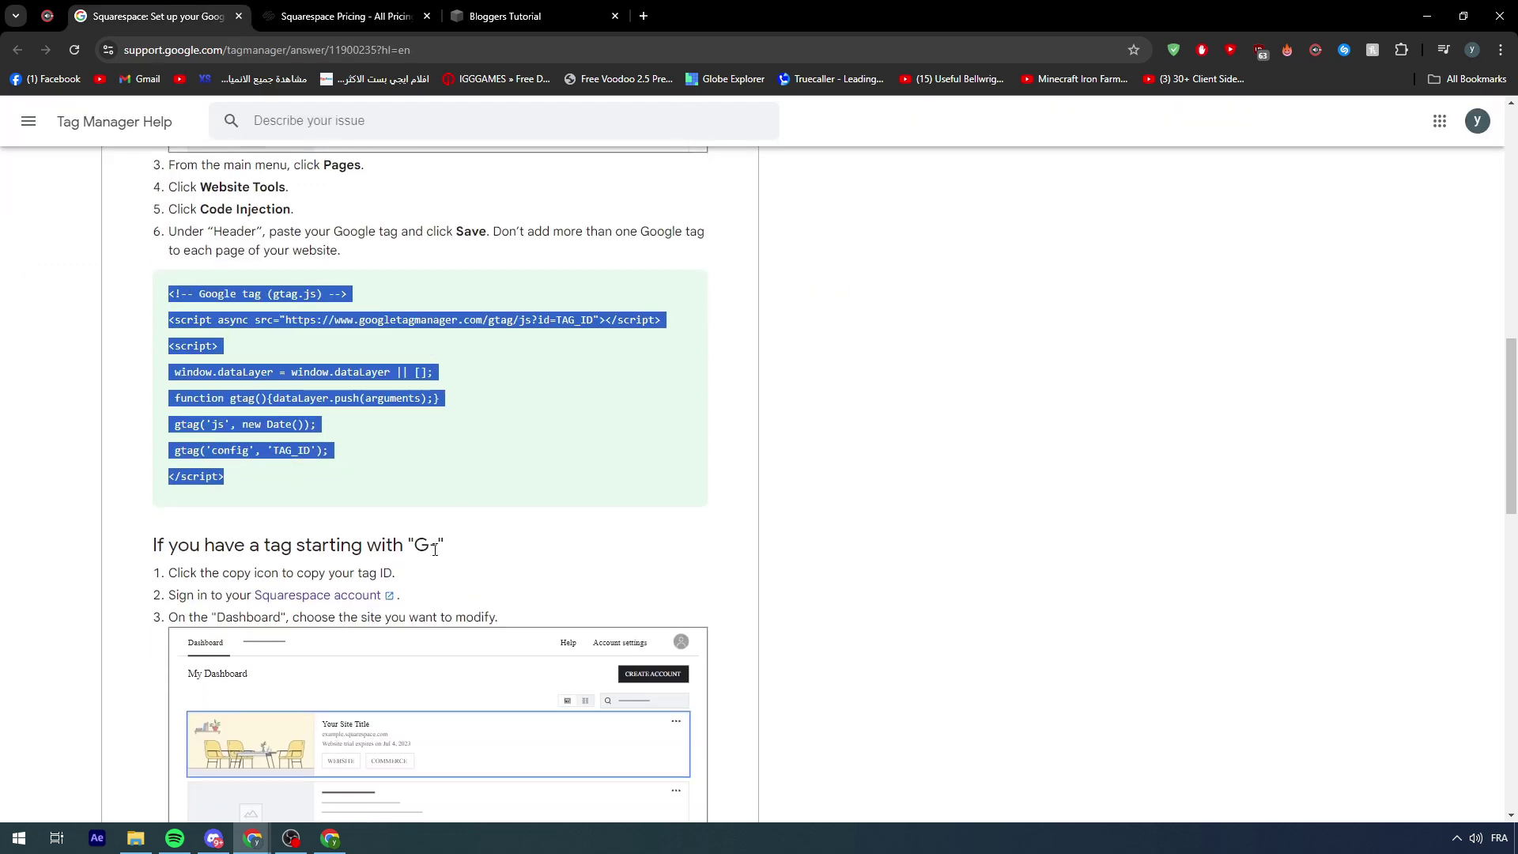
pyautogui.click(434, 549)
pyautogui.scroll(-3, 459, 475)
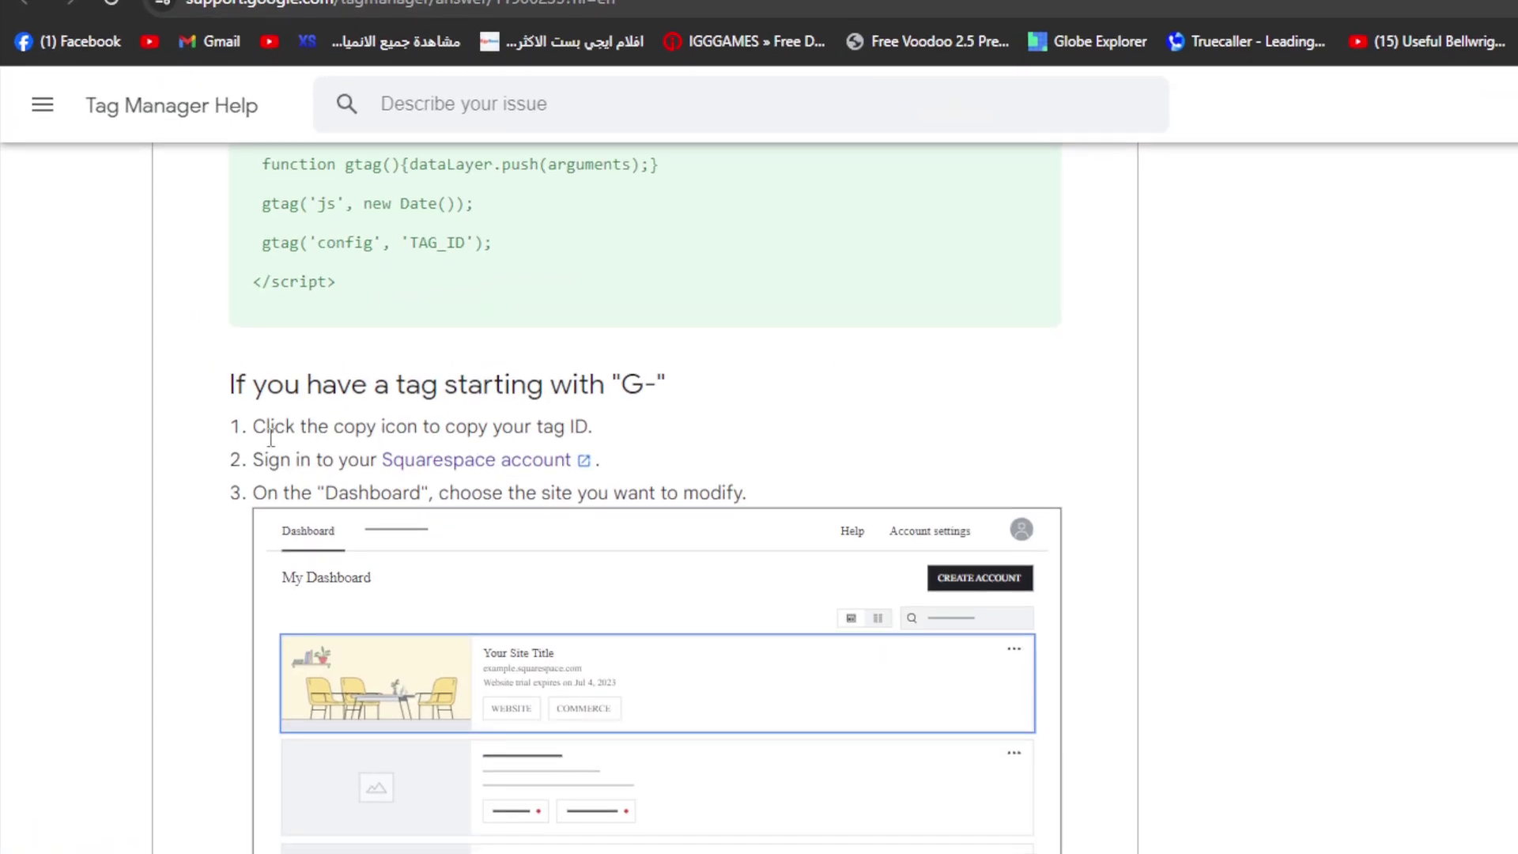
pyautogui.moveTo(253, 432); pyautogui.dragTo(470, 422)
pyautogui.click(470, 430)
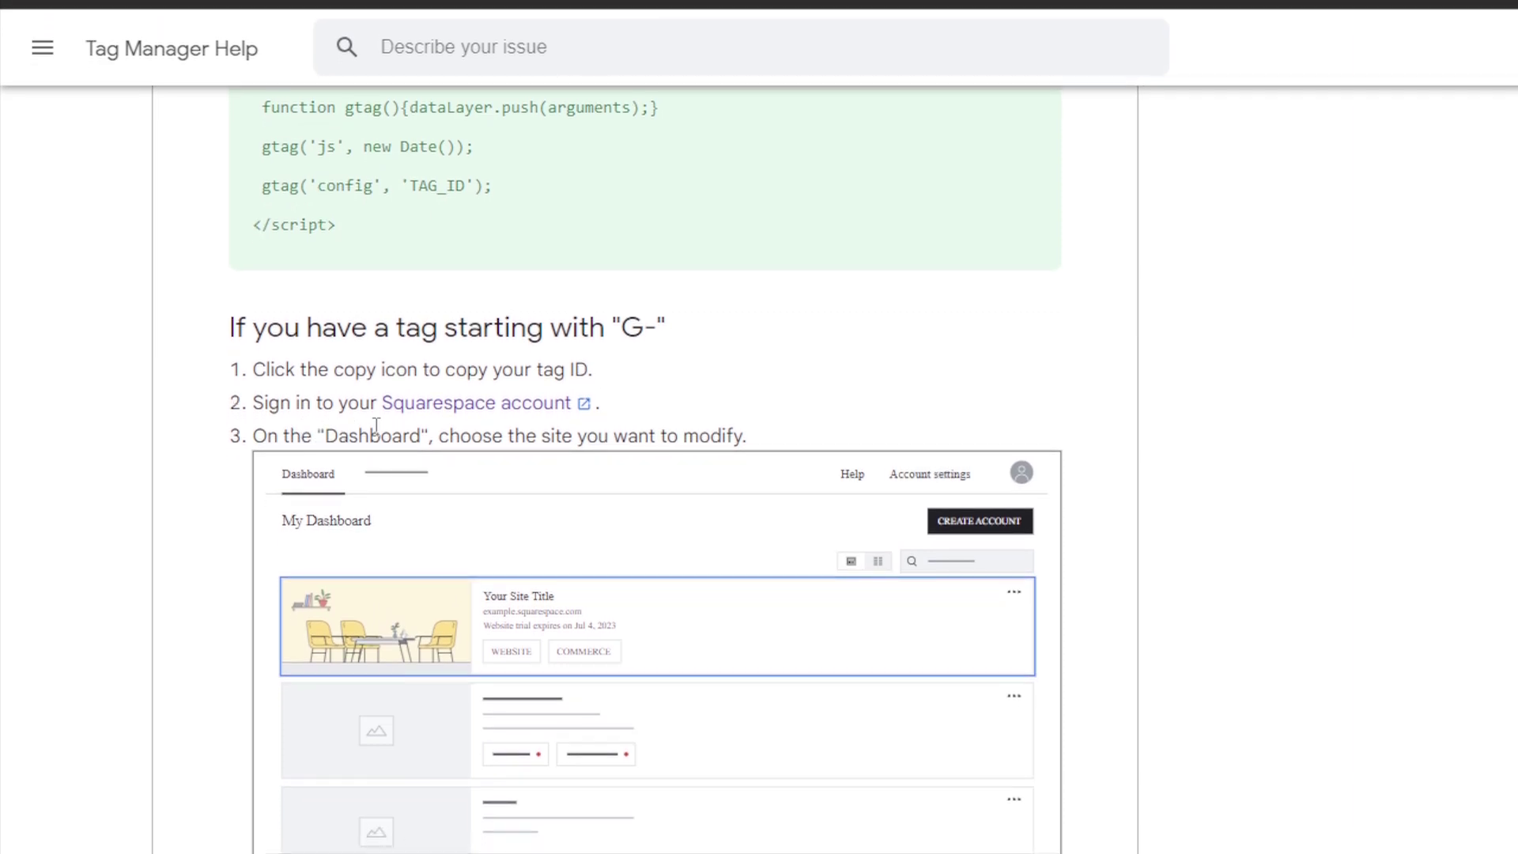
pyautogui.scroll(-5, 377, 427)
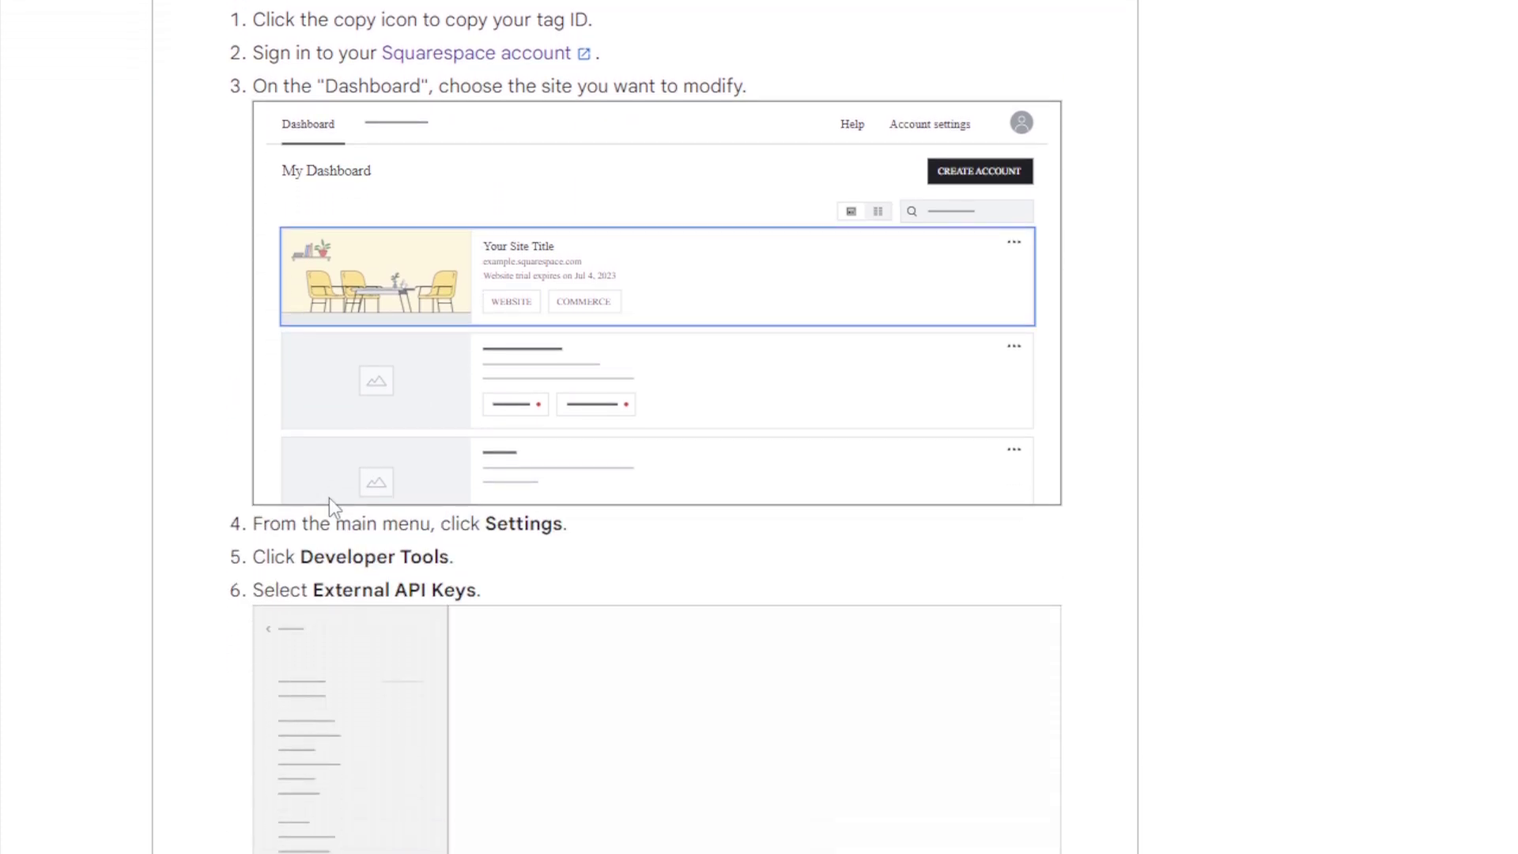
pyautogui.scroll(-1, 330, 474)
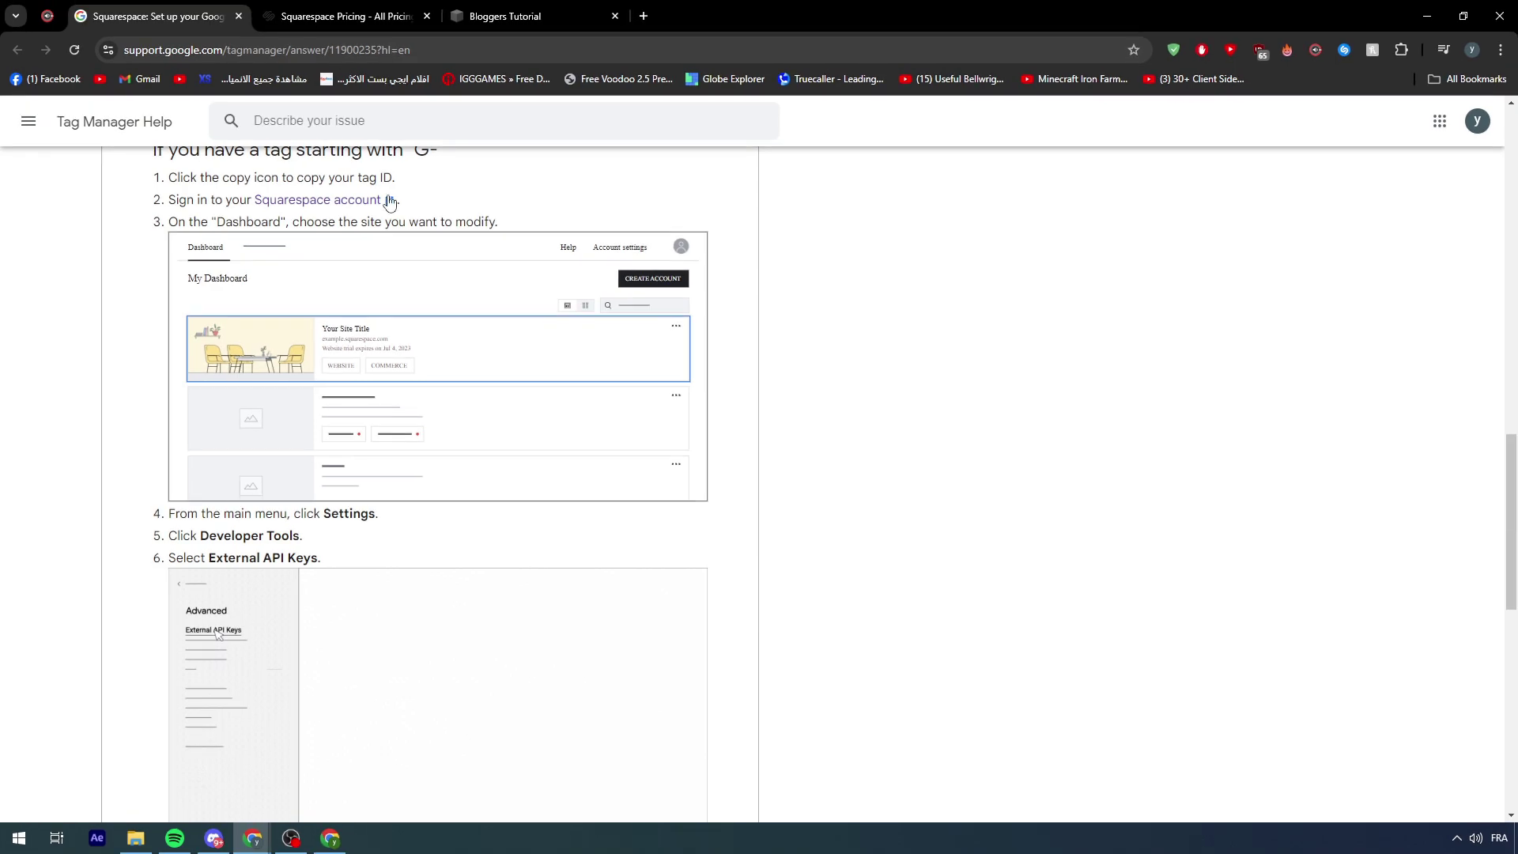
# Close the Squarespace Pricing page and return to the Bloggers Tutorial site's main menu from Code Injection.
pyautogui.click(348, 11)
pyautogui.click(463, 13)
pyautogui.click(433, 19)
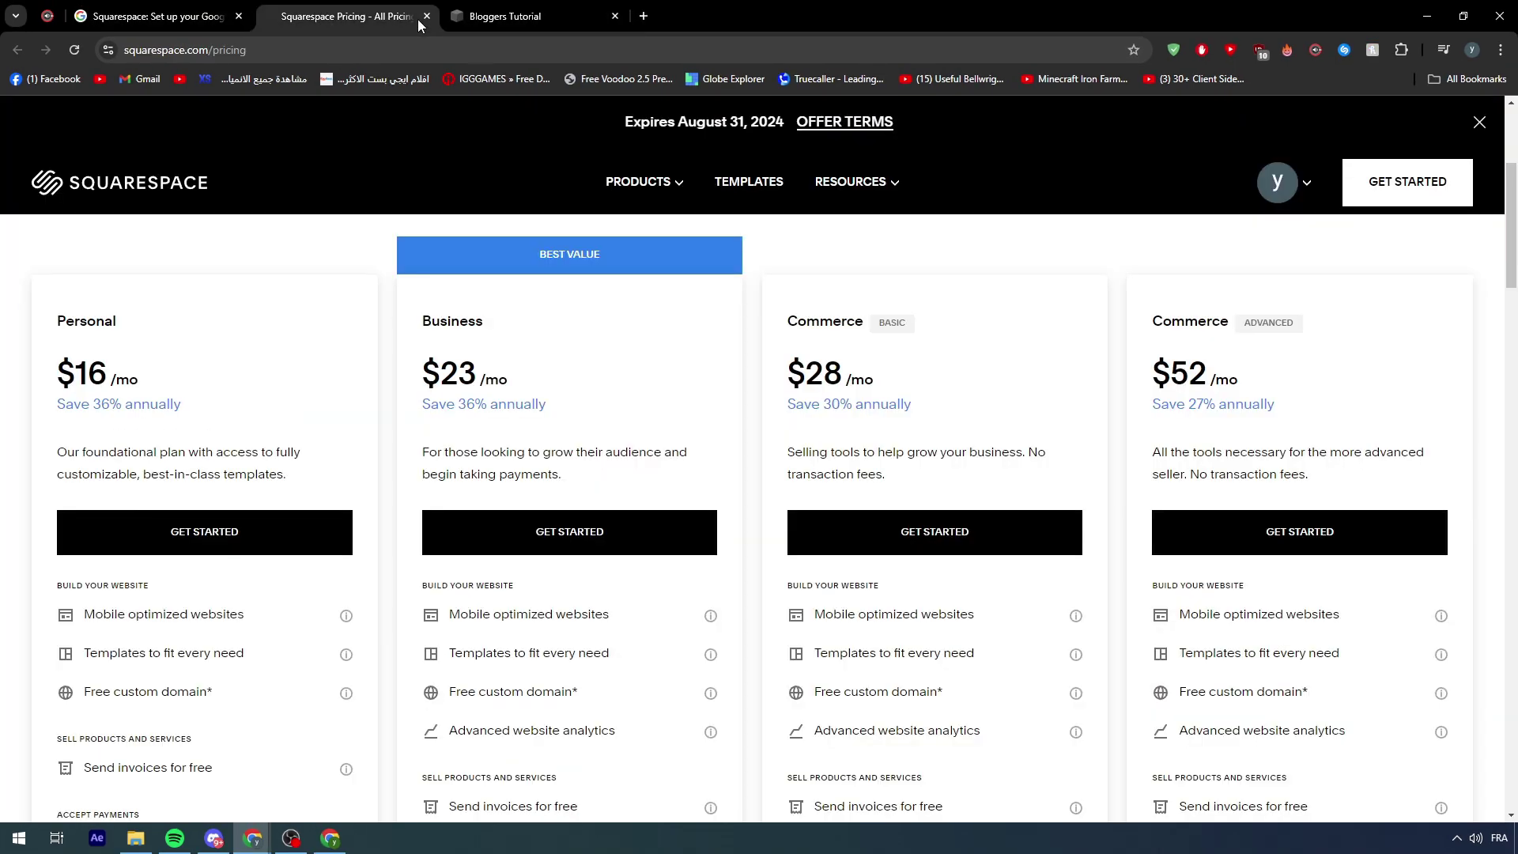
pyautogui.click(427, 15)
pyautogui.click(31, 136)
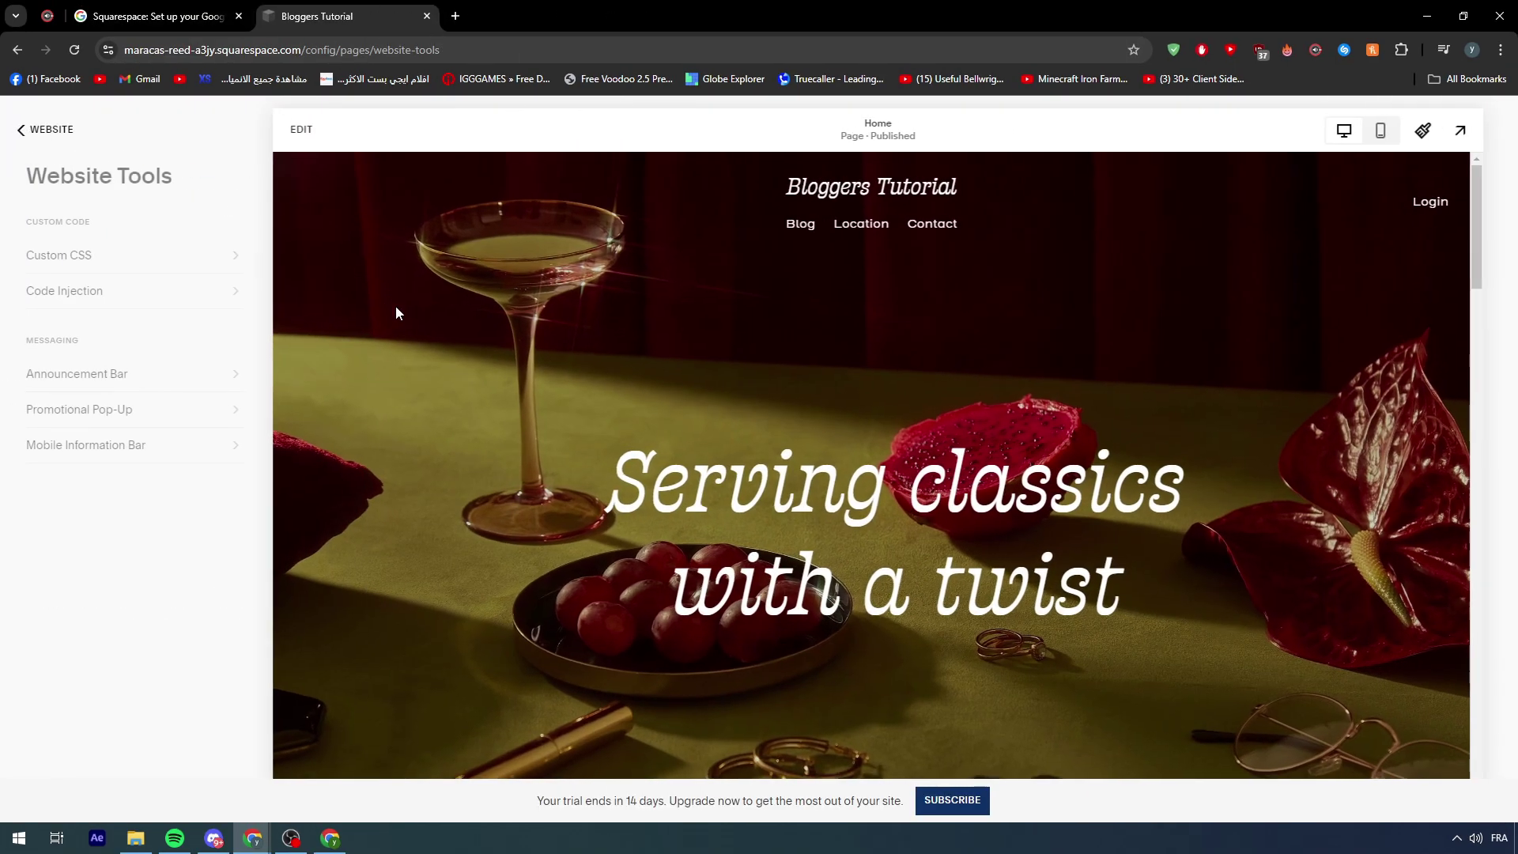
pyautogui.click(31, 131)
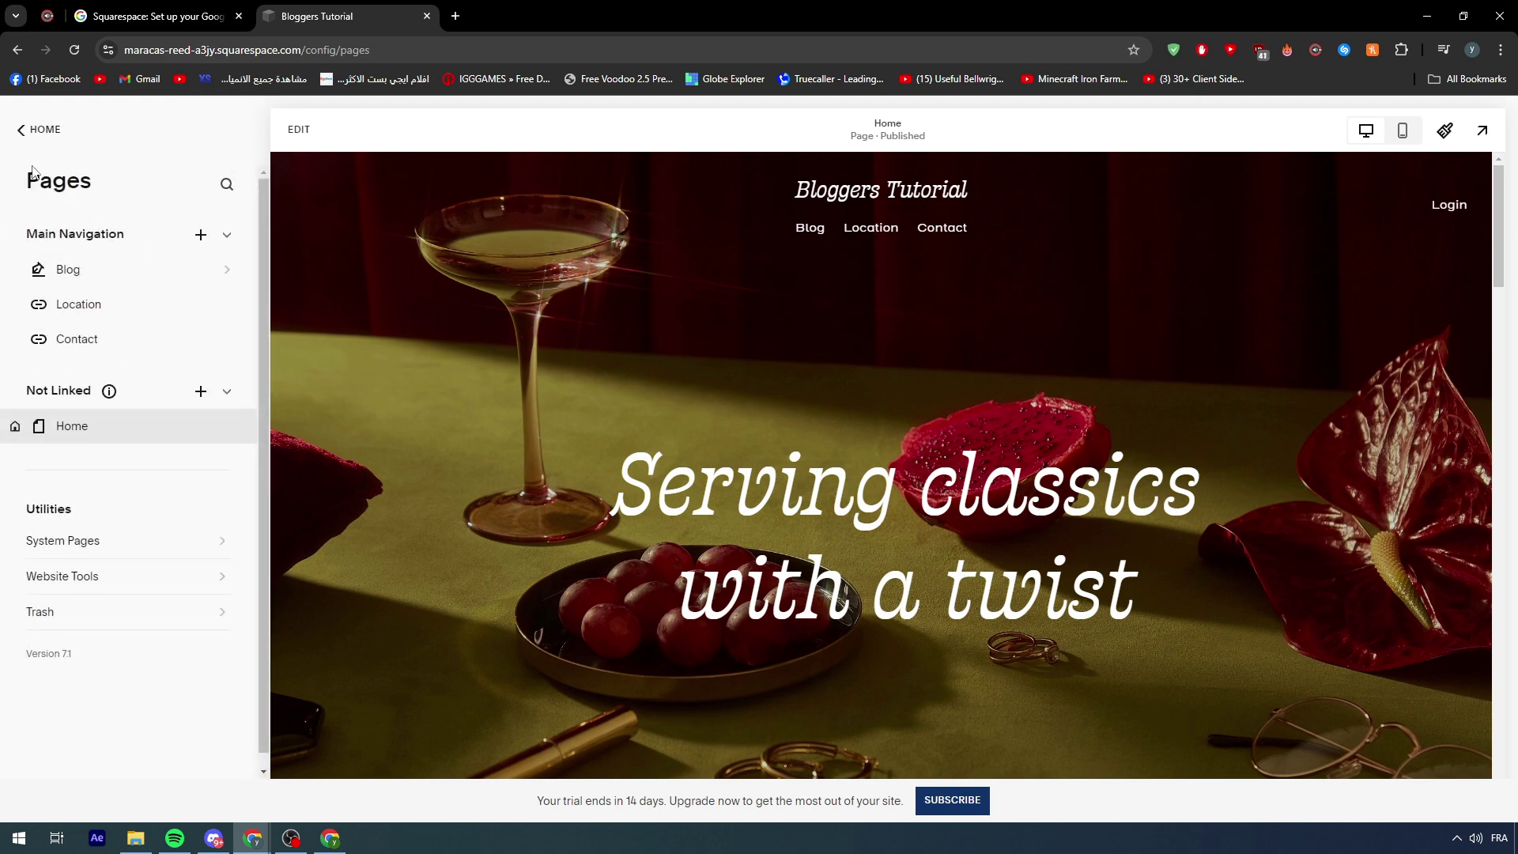
pyautogui.click(39, 131)
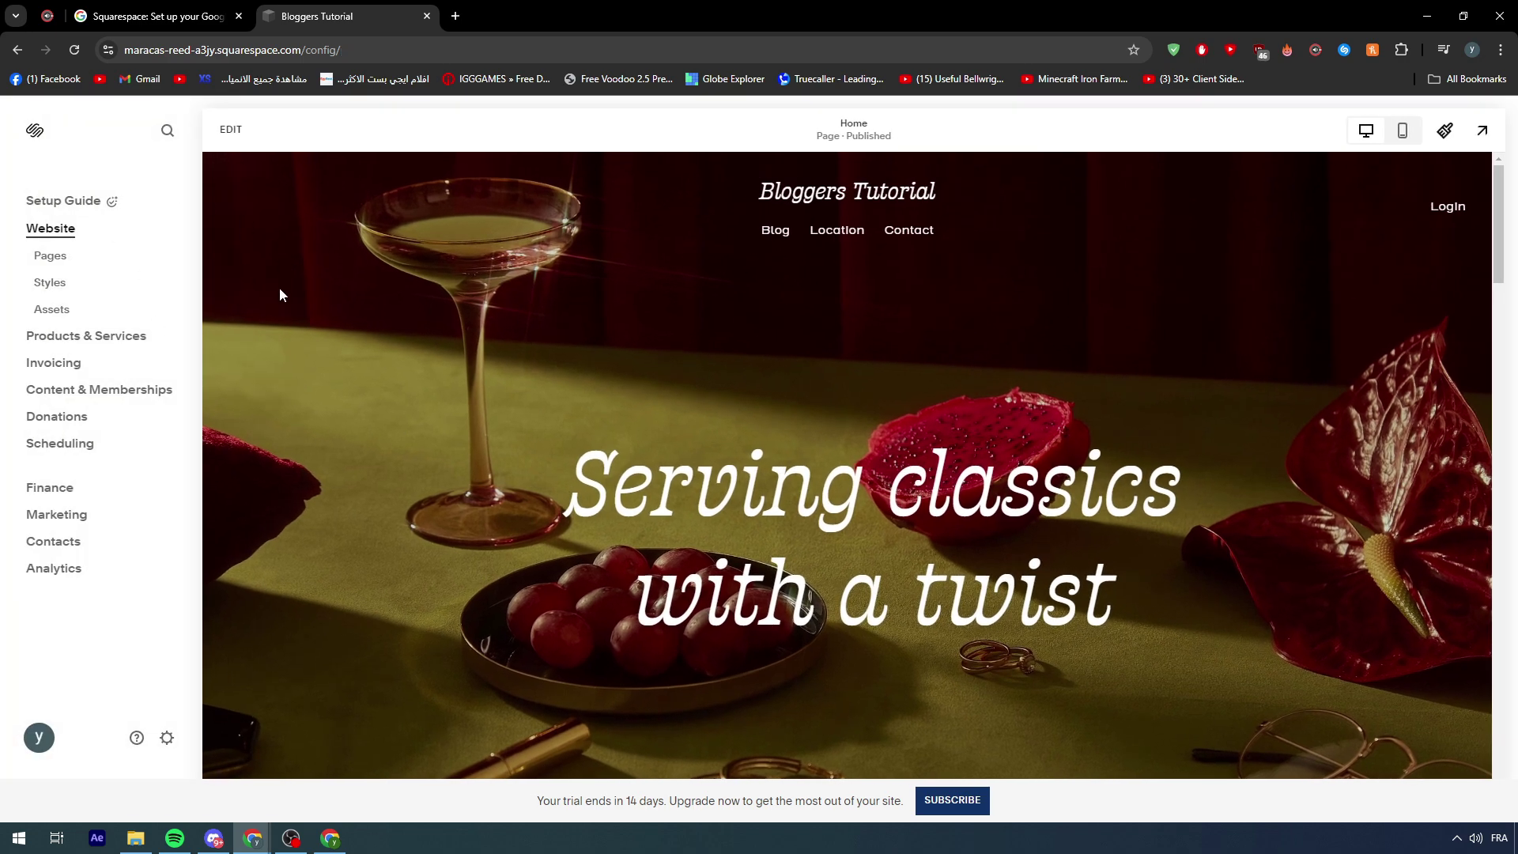
# Open the site's Developer Tools settings, check the article's next instruction, and open External API Keys.
pyautogui.click(167, 738)
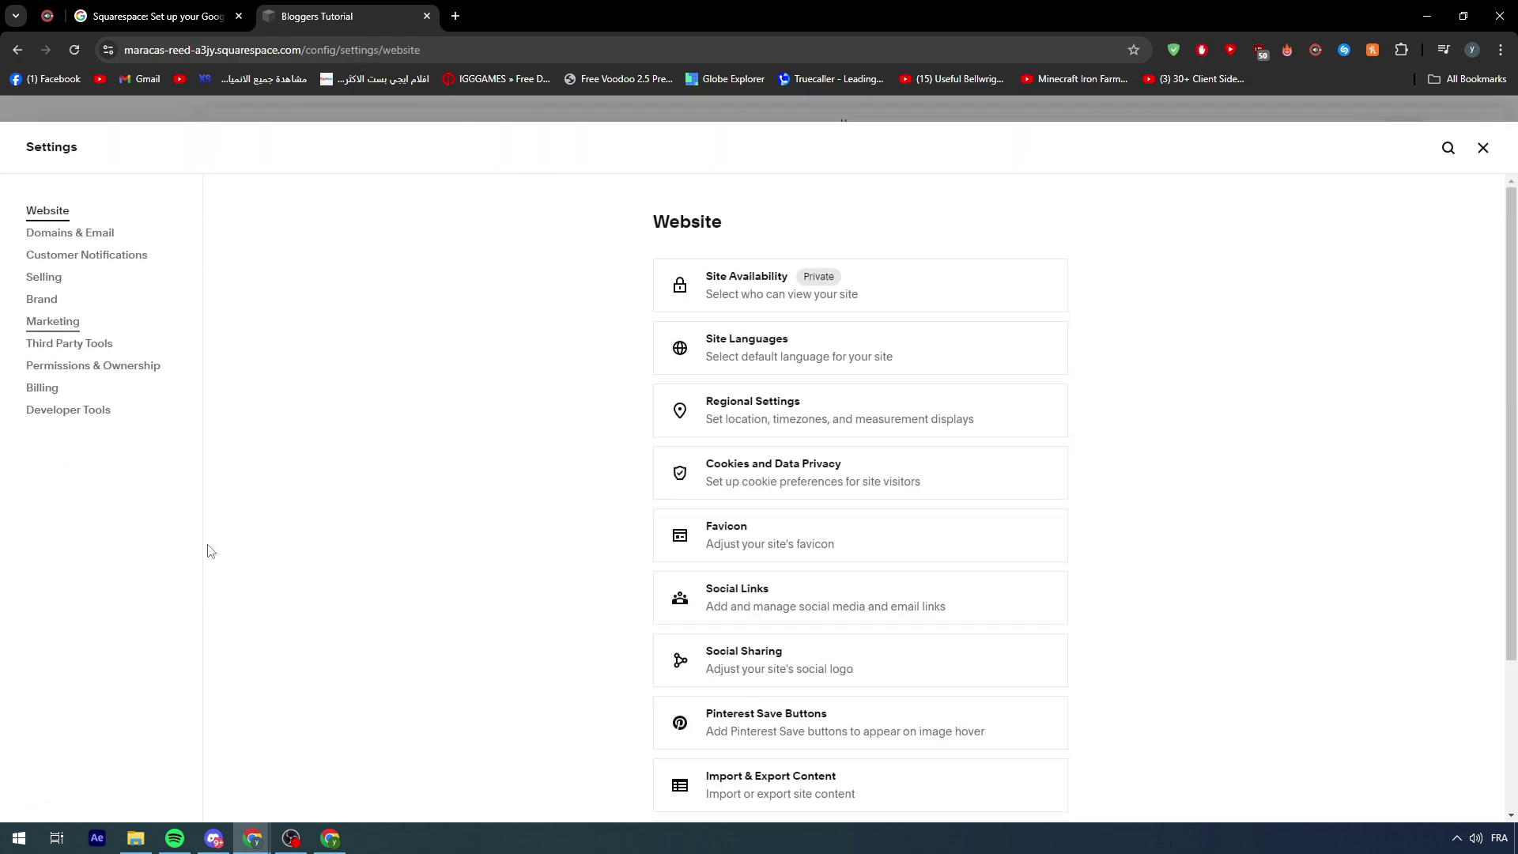
pyautogui.click(106, 416)
pyautogui.click(161, 10)
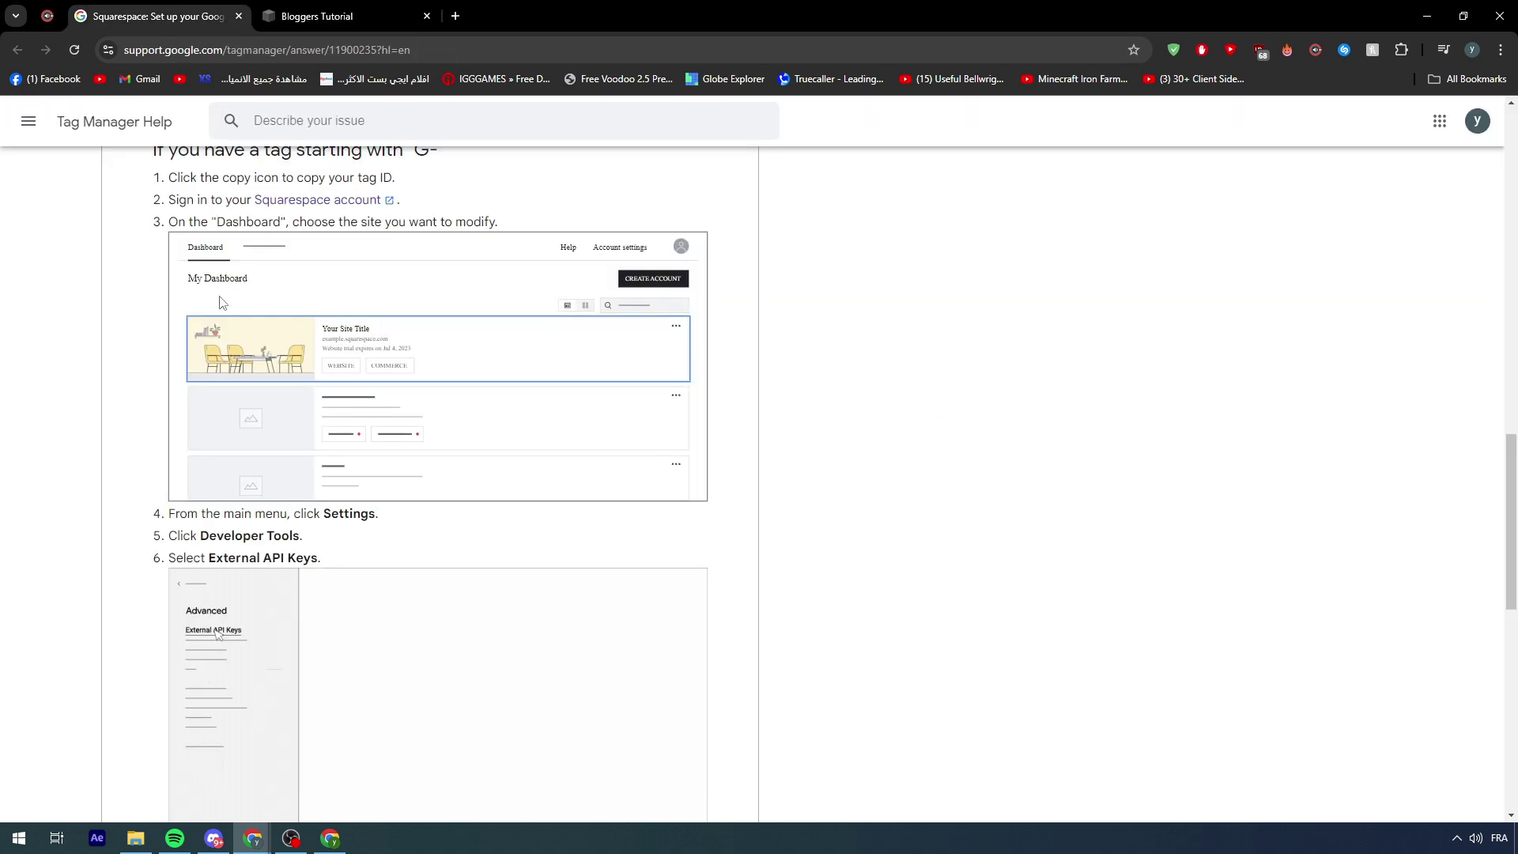
pyautogui.moveTo(377, 515); pyautogui.dragTo(352, 560)
pyautogui.click(234, 540)
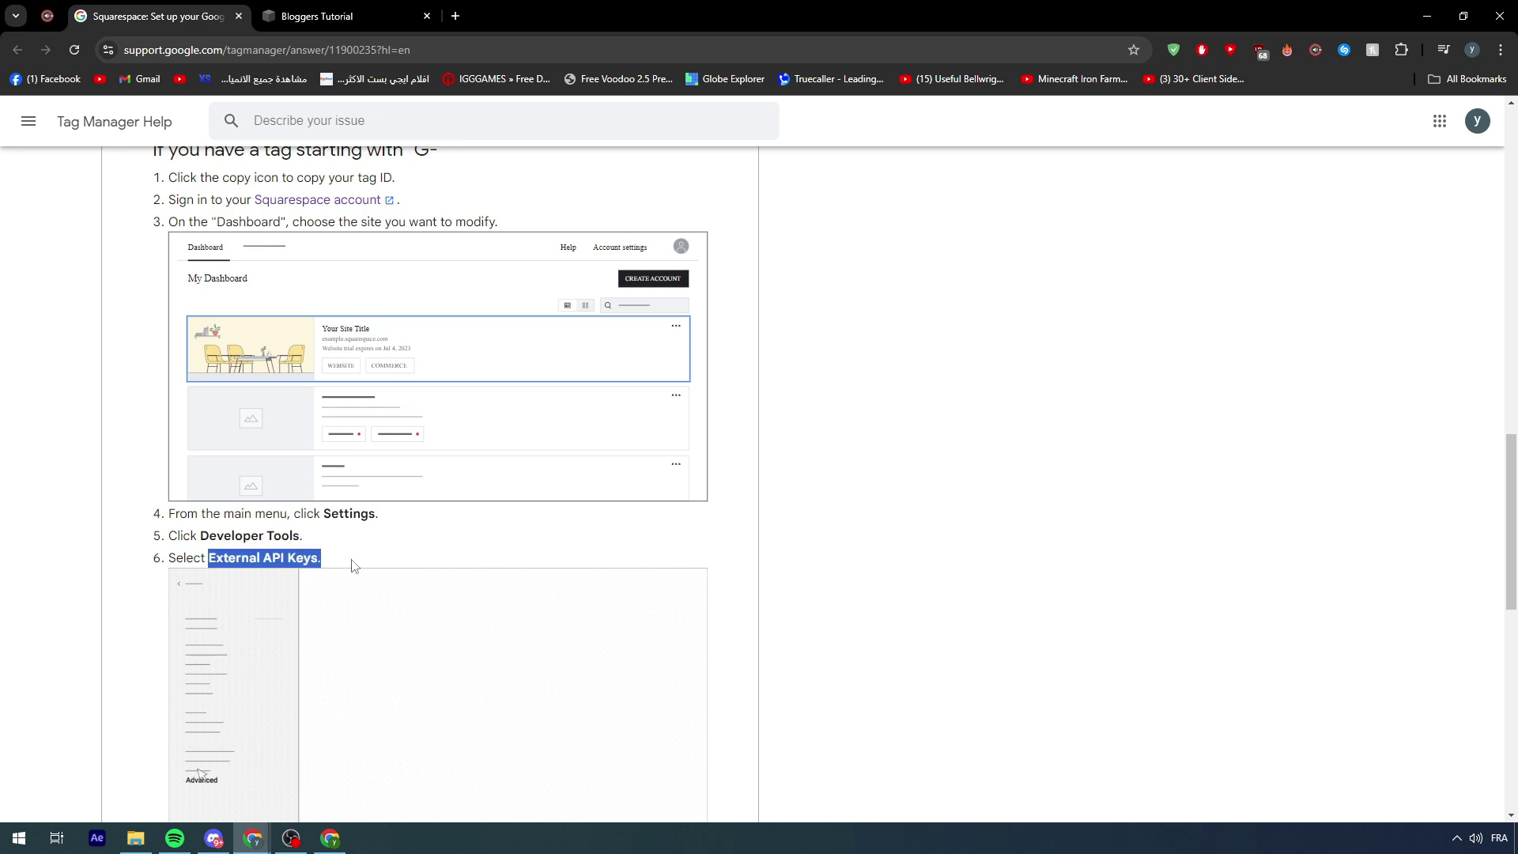
pyautogui.click(332, 16)
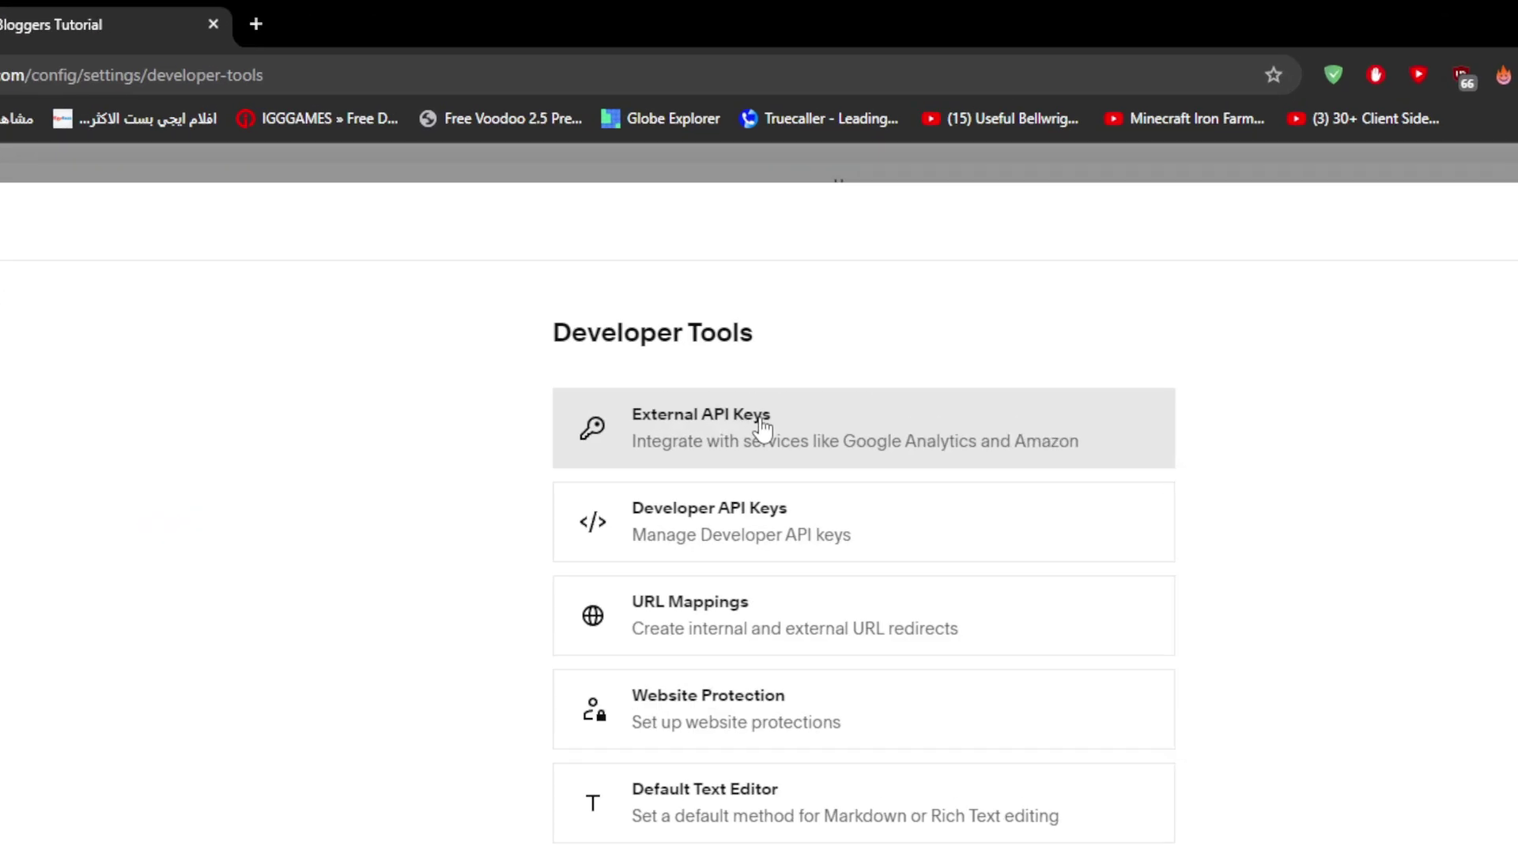
pyautogui.click(760, 420)
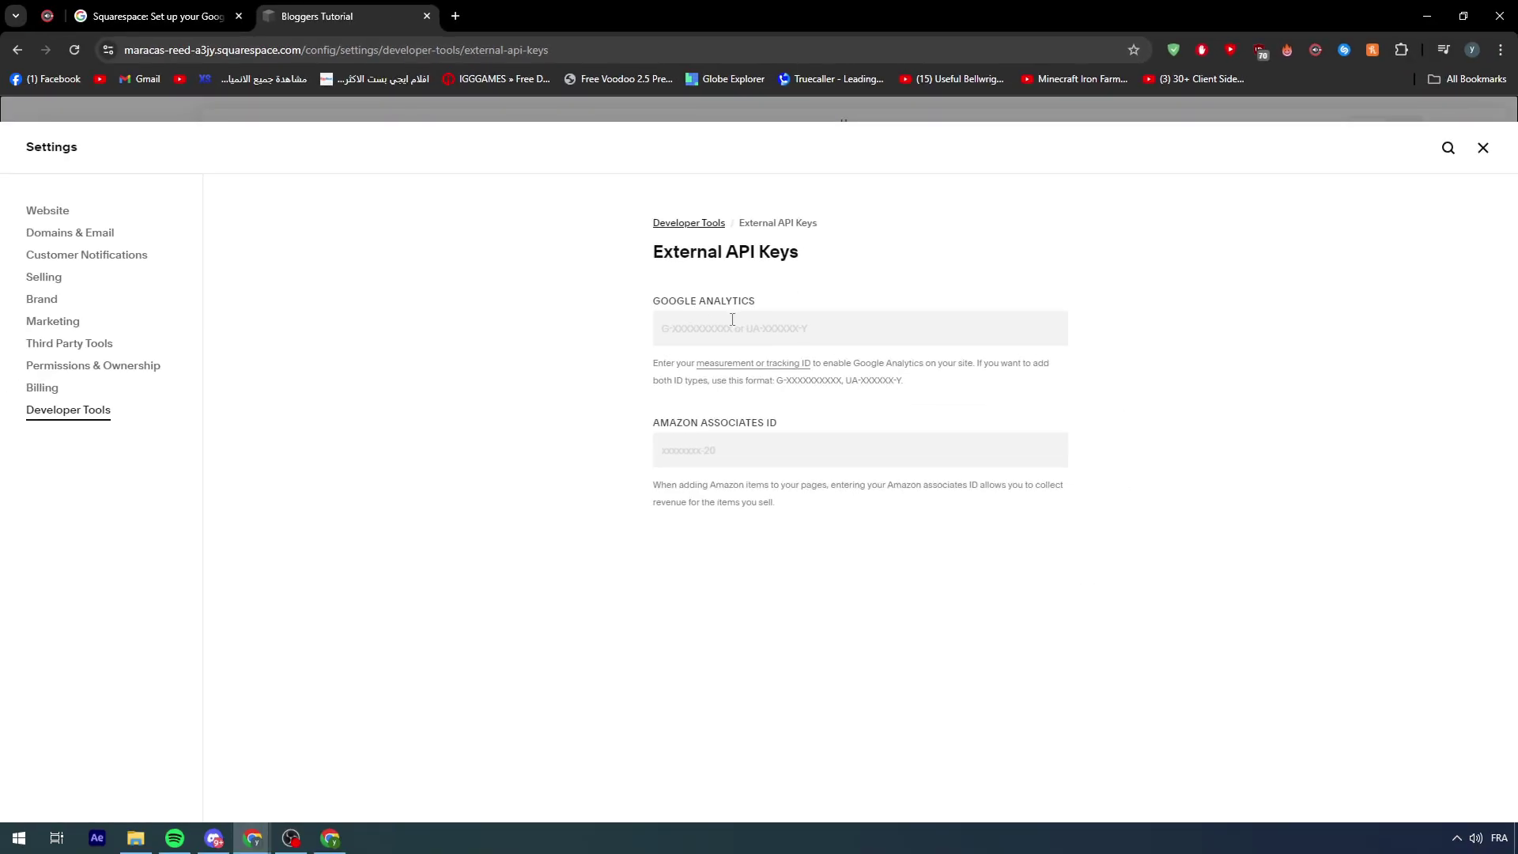
# Review the article's instruction on pasting the tag ID and enter "g6" as the site's Google Analytics ID.
pyautogui.click(241, 8)
pyautogui.scroll(-7, 317, 419)
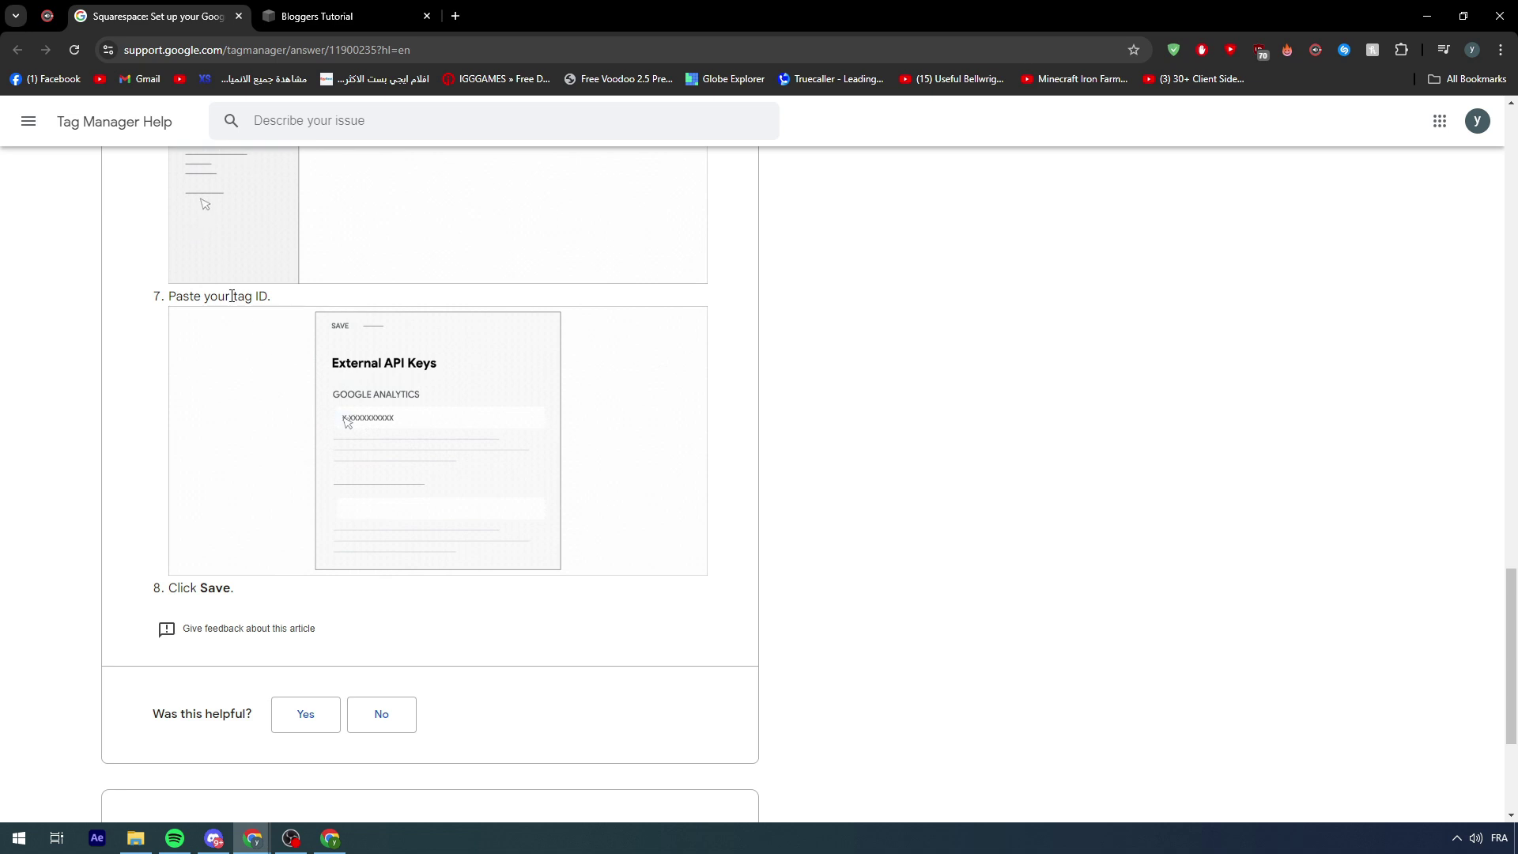
pyautogui.moveTo(172, 296); pyautogui.dragTo(290, 298)
pyautogui.click(290, 299)
pyautogui.click(321, 6)
pyautogui.click(783, 327)
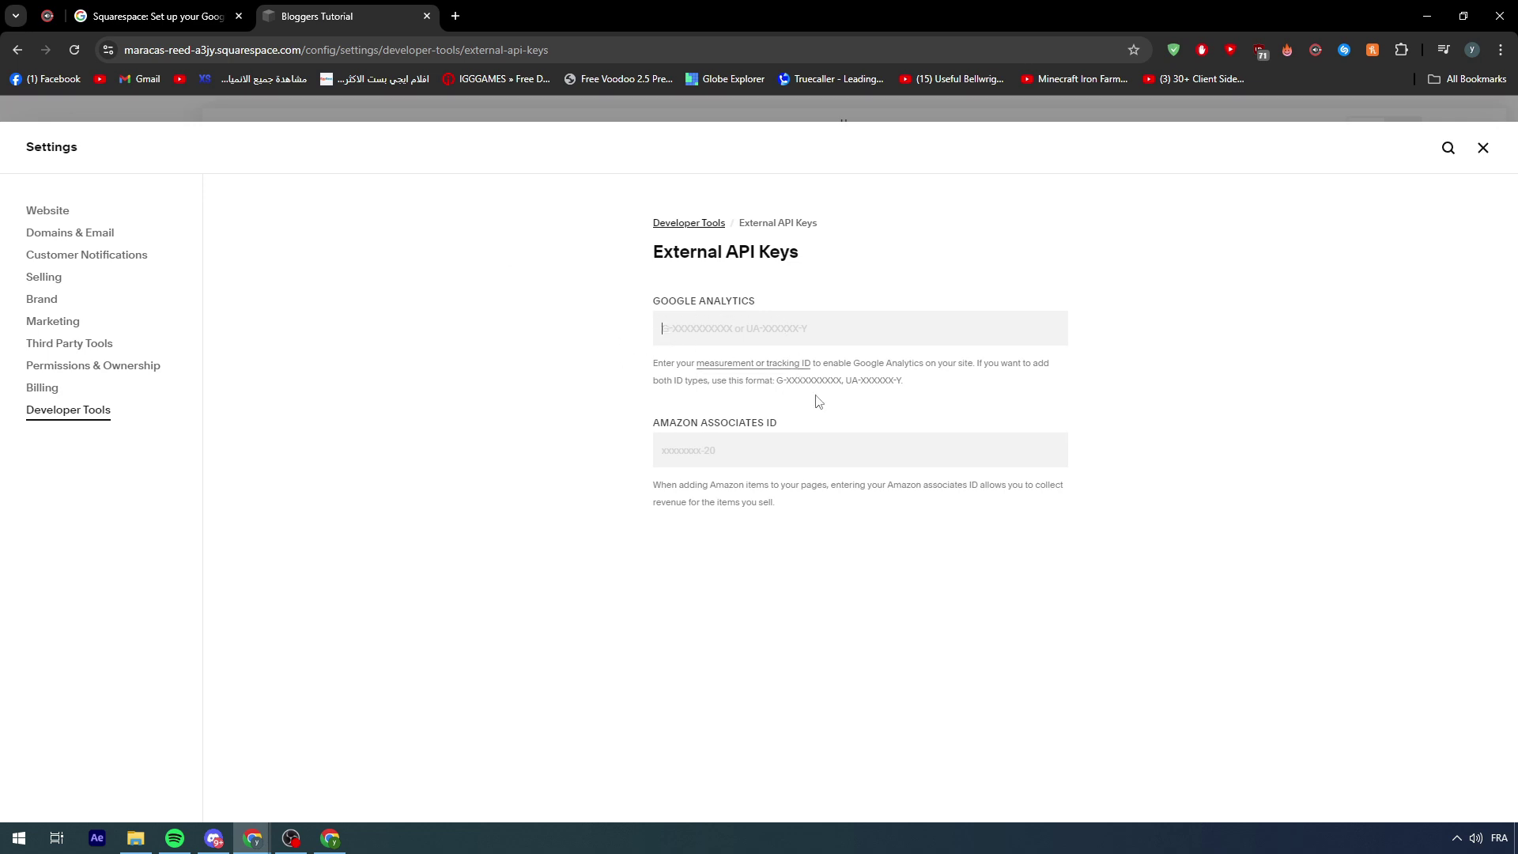
pyautogui.write('g6')
pyautogui.doubleClick(715, 329)
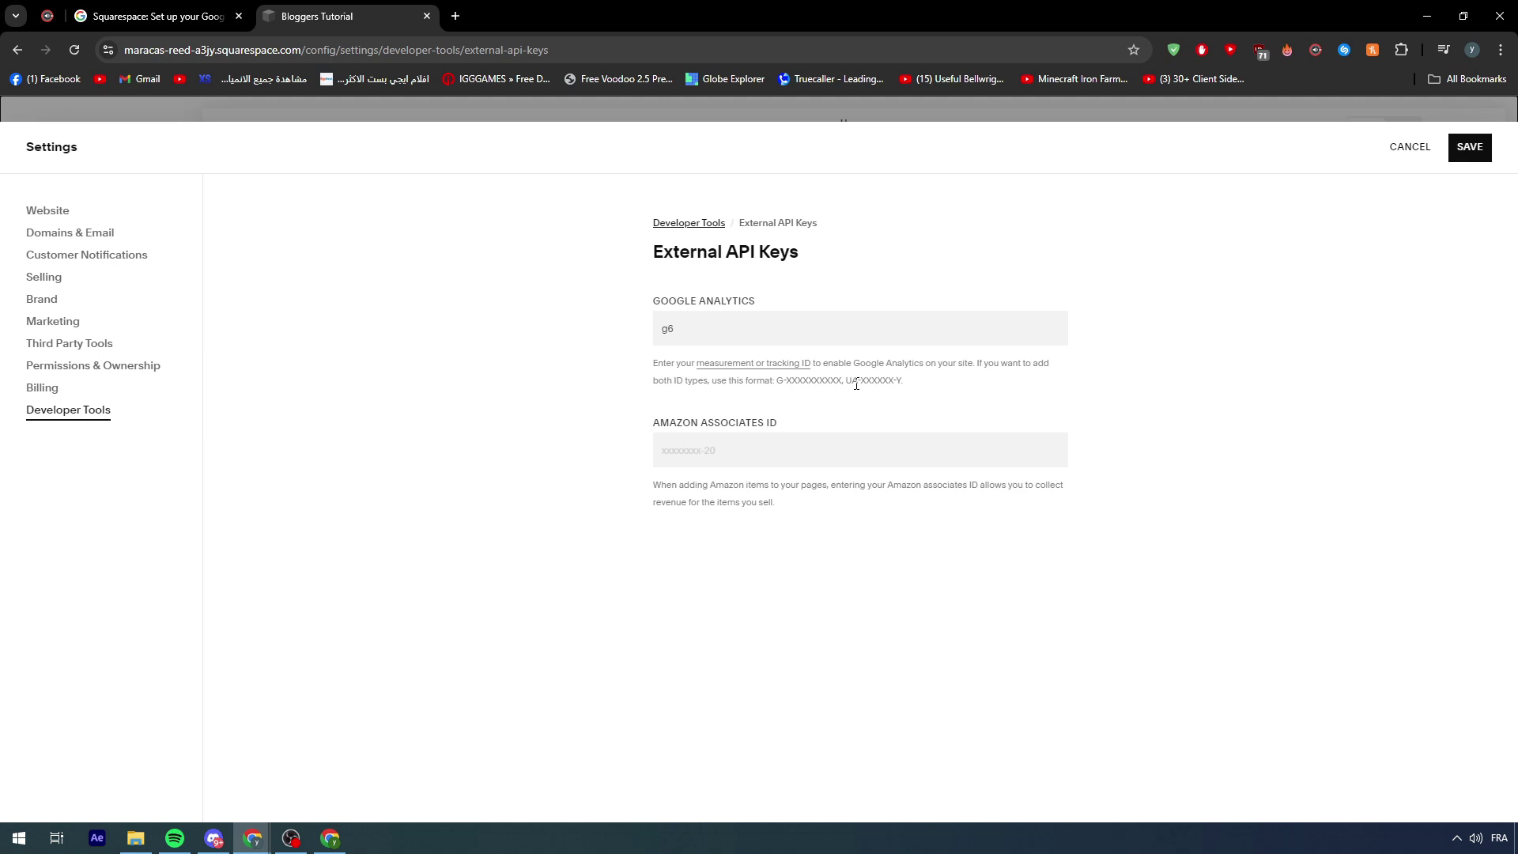
# Highlight UA in the Google Analytics ID format hint and search the web for "UA google tag".
pyautogui.moveTo(846, 384); pyautogui.dragTo(858, 387)
pyautogui.click(454, 16)
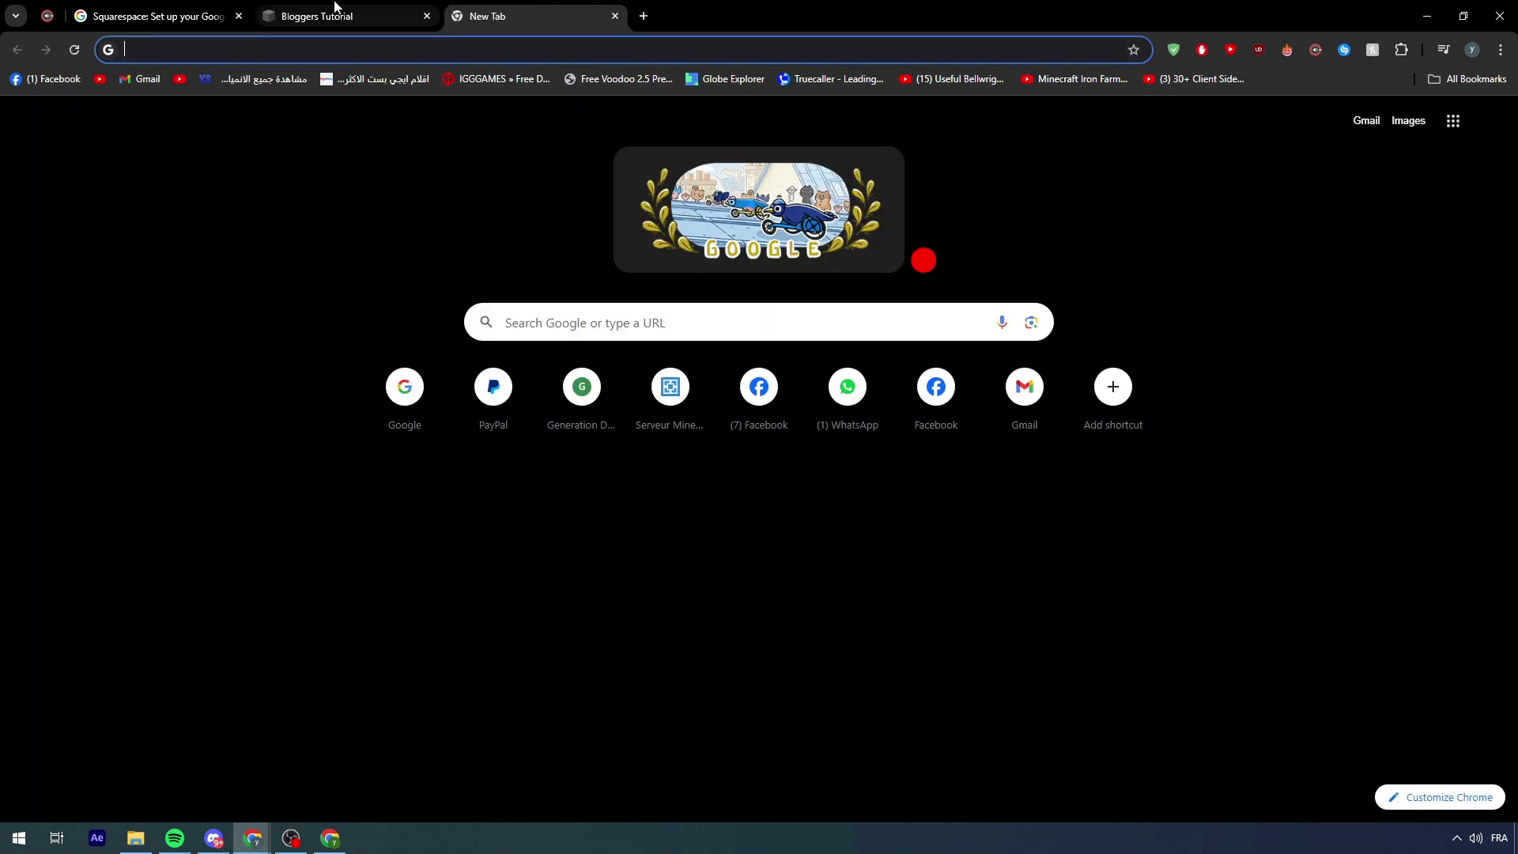
pyautogui.write('UA goog')
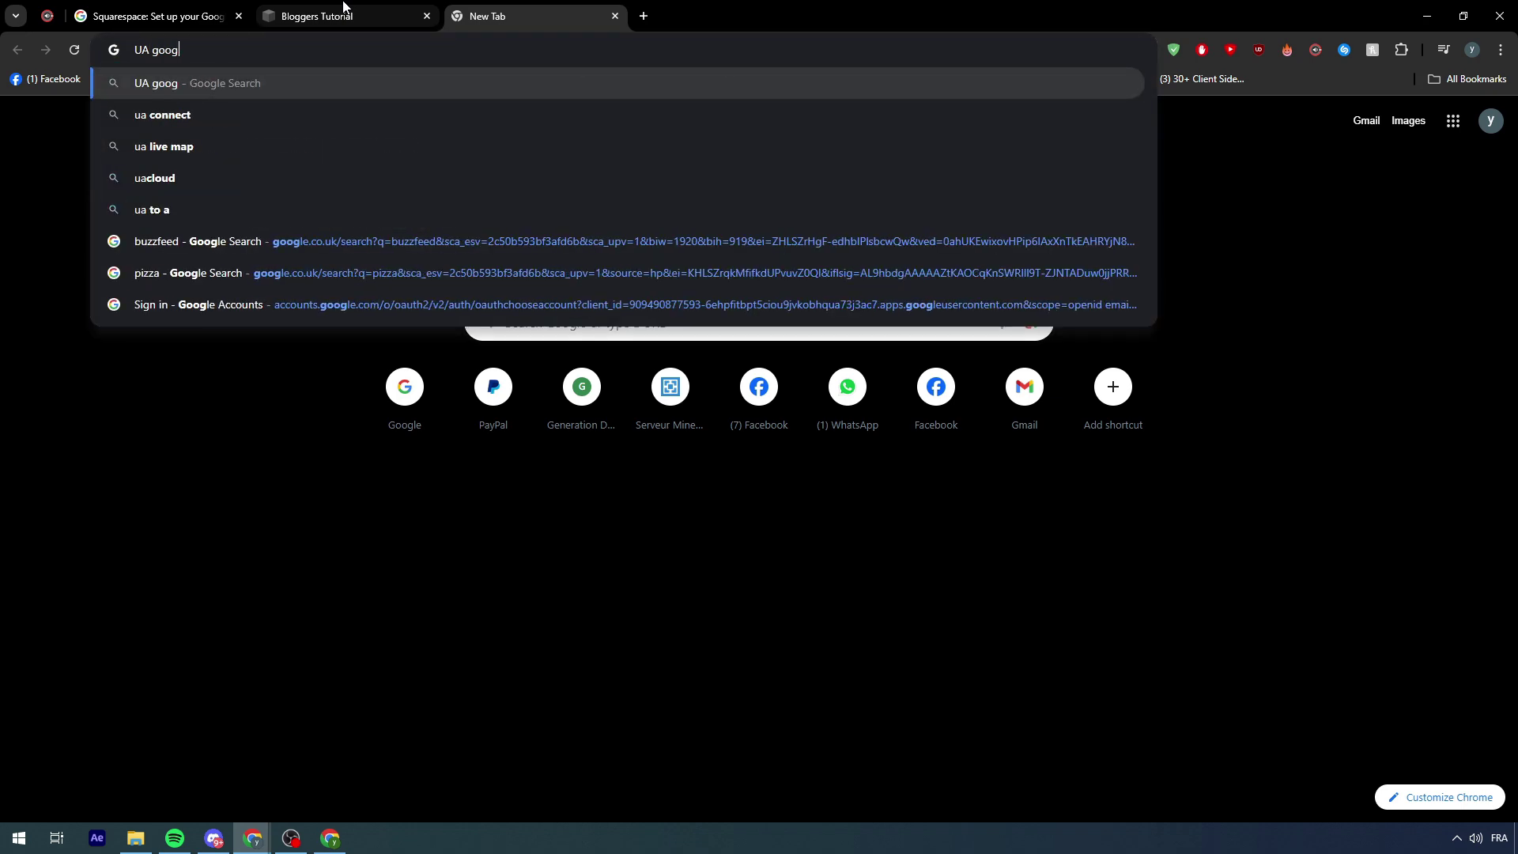
pyautogui.write('le tag')
pyautogui.press('Return')
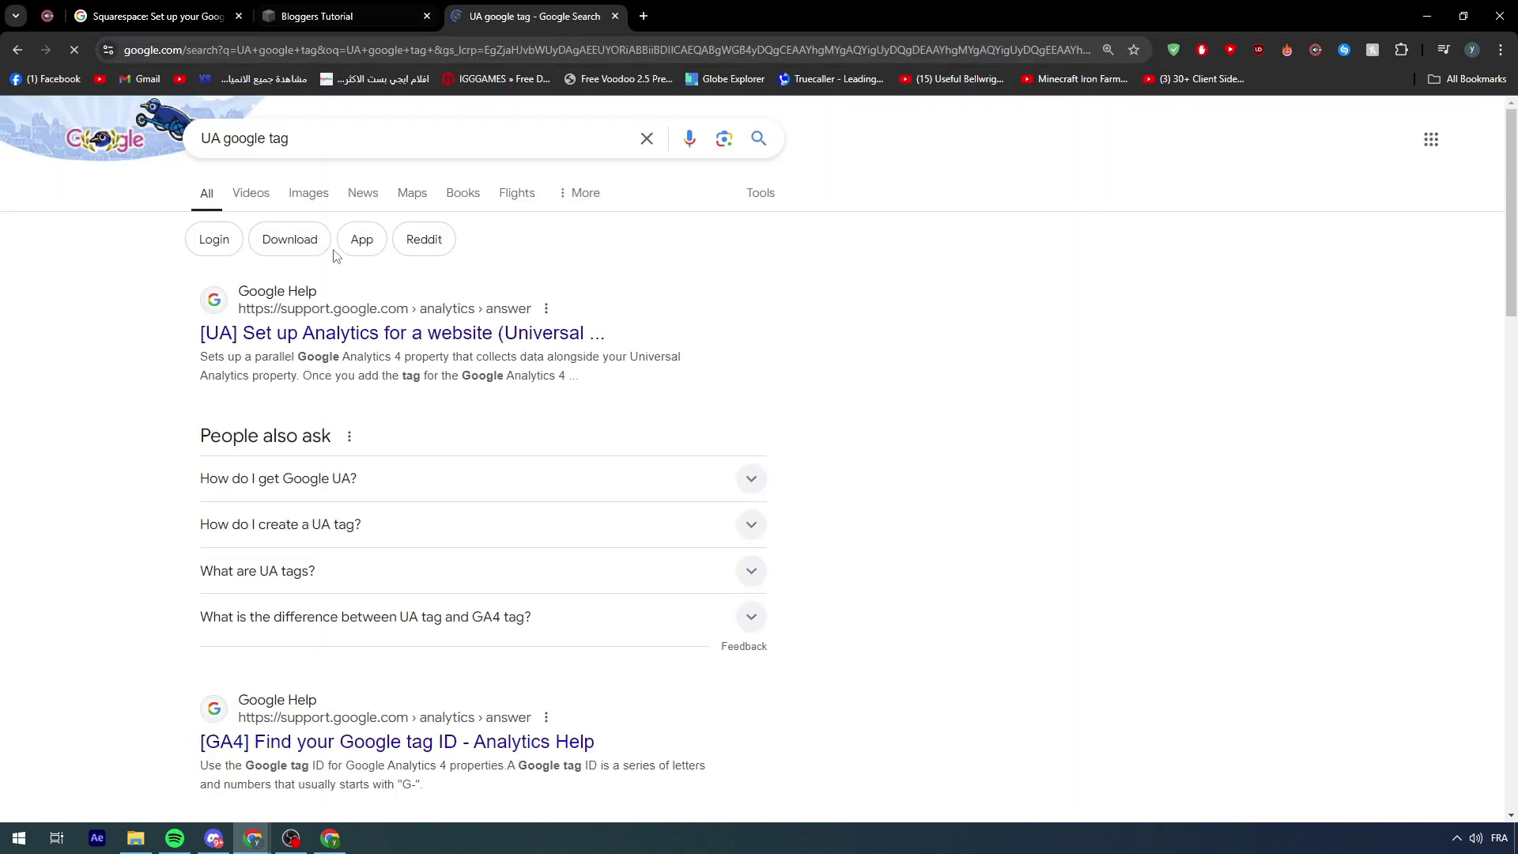
# Open the Analytics Help article on setting up Universal Analytics for a website and skim its setup instructions.
pyautogui.click(353, 340)
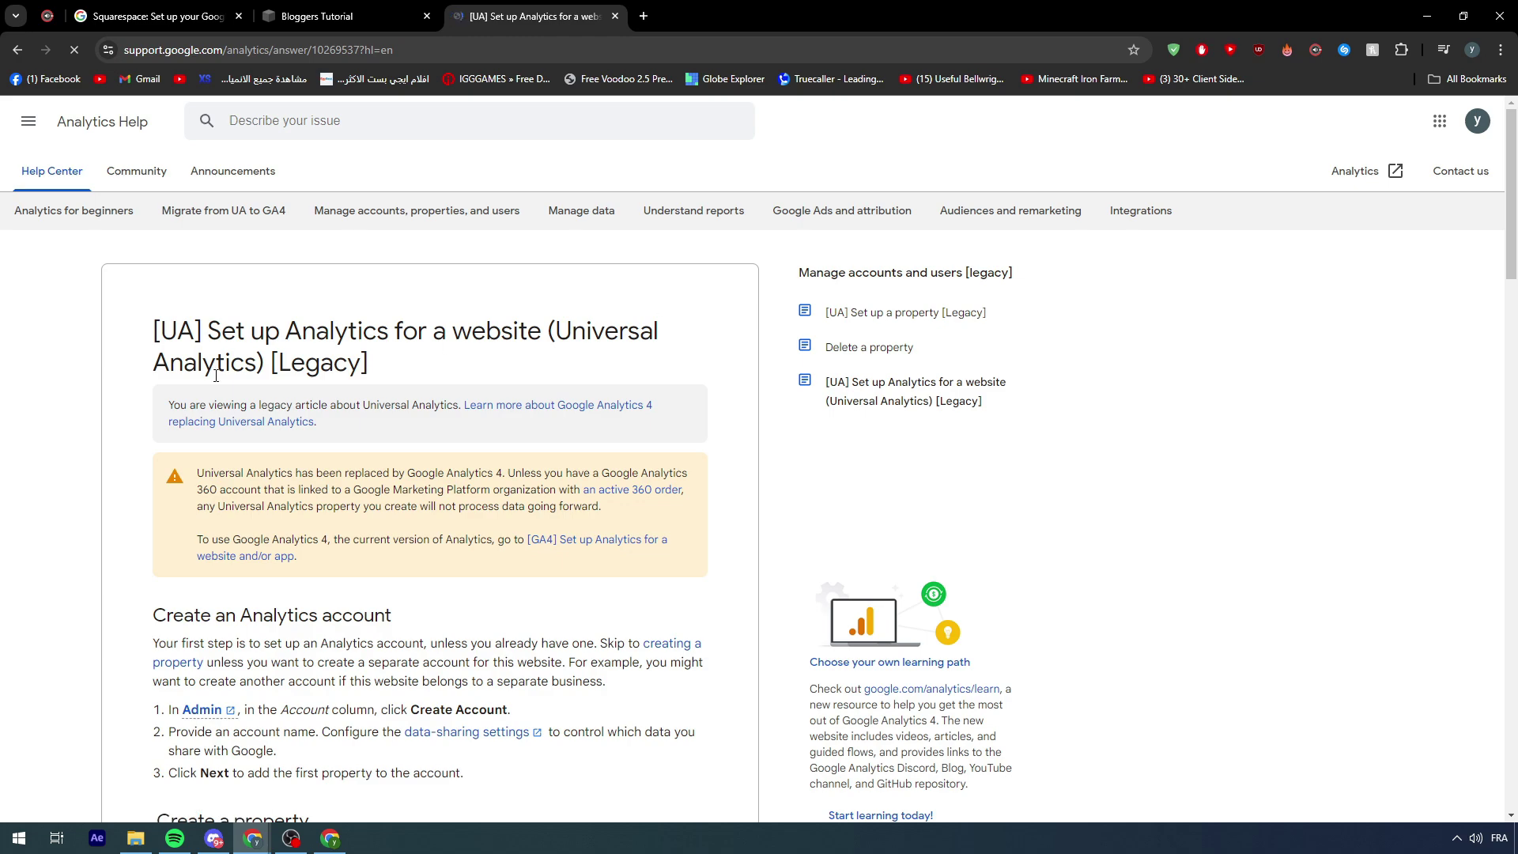
pyautogui.moveTo(562, 320); pyautogui.dragTo(588, 332)
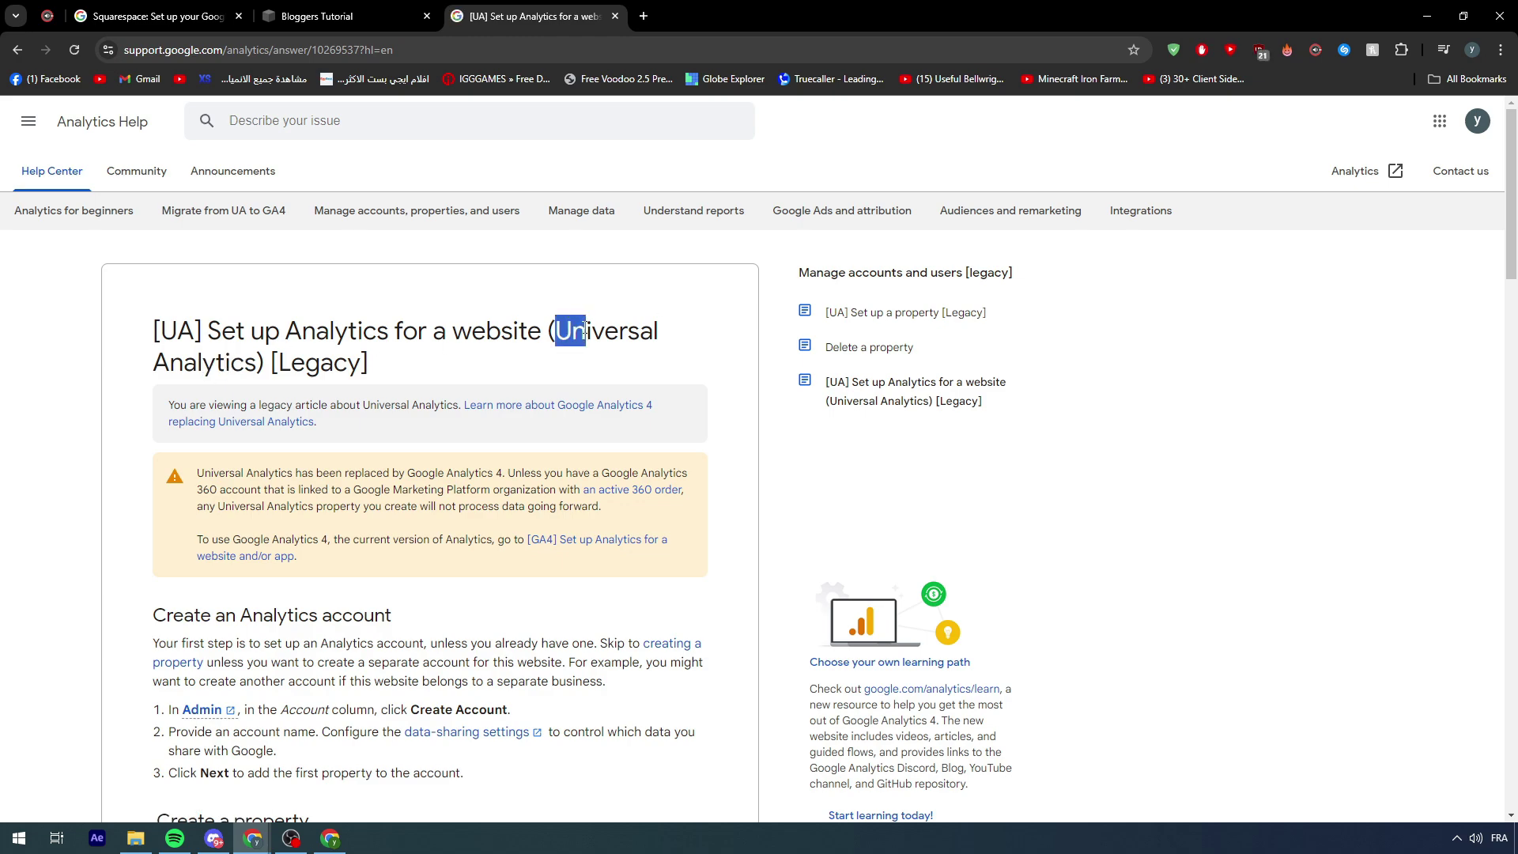
pyautogui.scroll(-7, 601, 356)
pyautogui.scroll(-3, 438, 375)
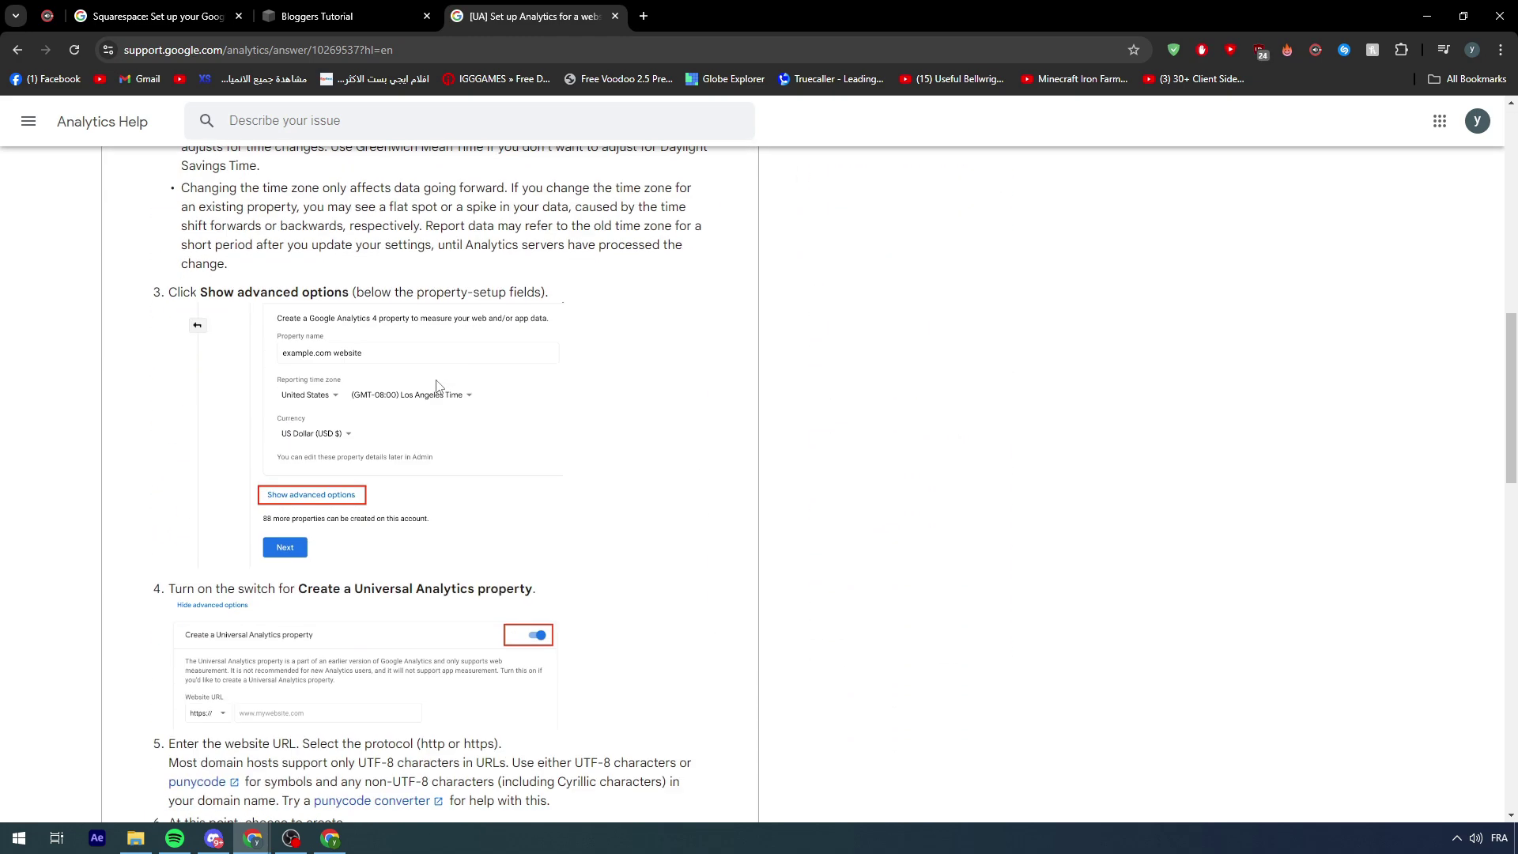
pyautogui.scroll(10, 441, 383)
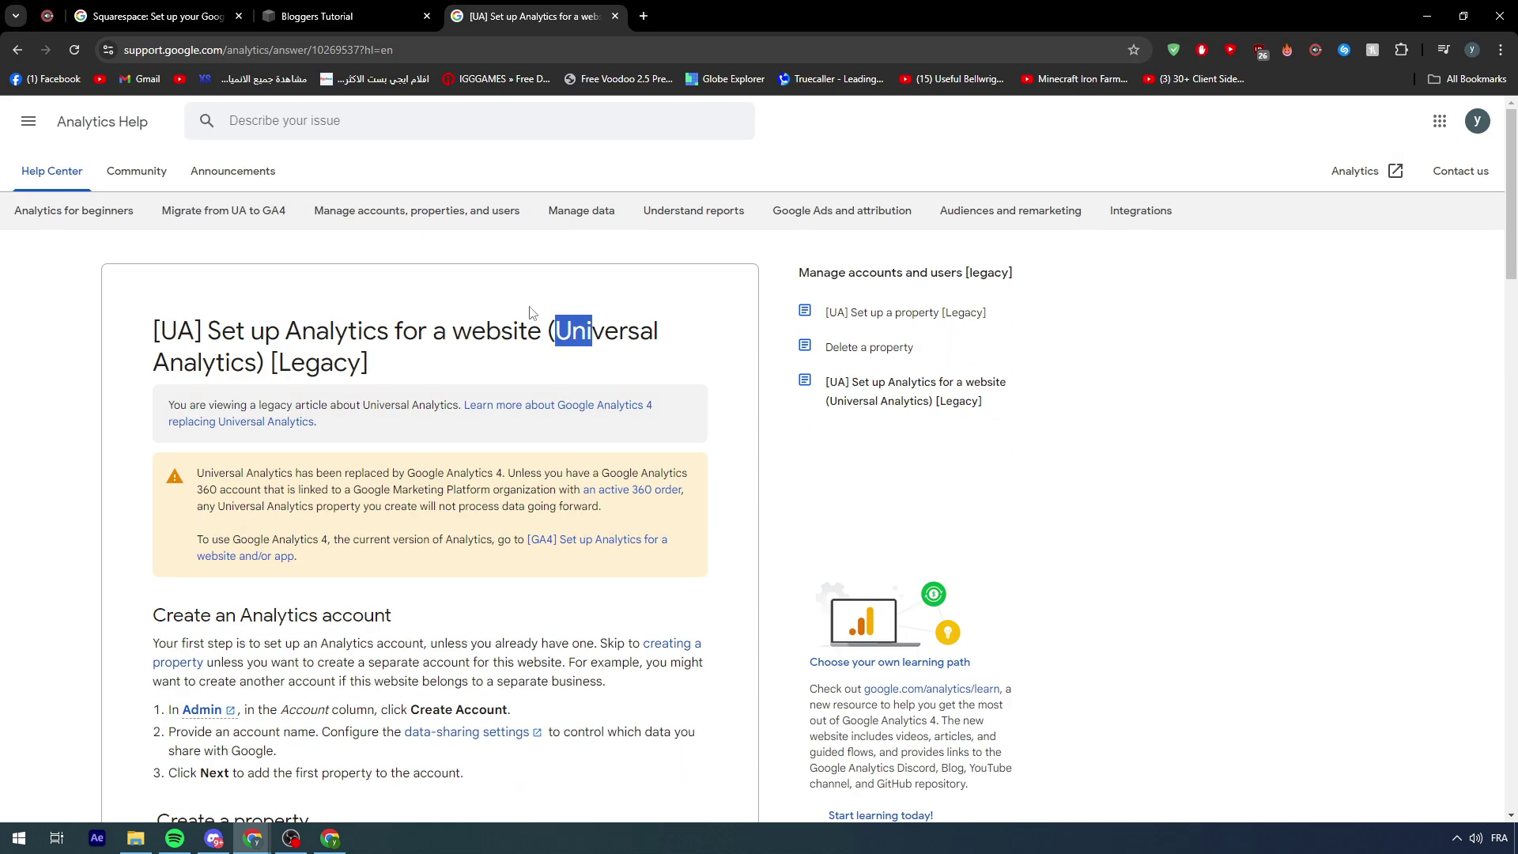
# Recheck the External API Keys settings and go back to the Tag Manager Help article's section on "G-" tags.
pyautogui.click(383, 19)
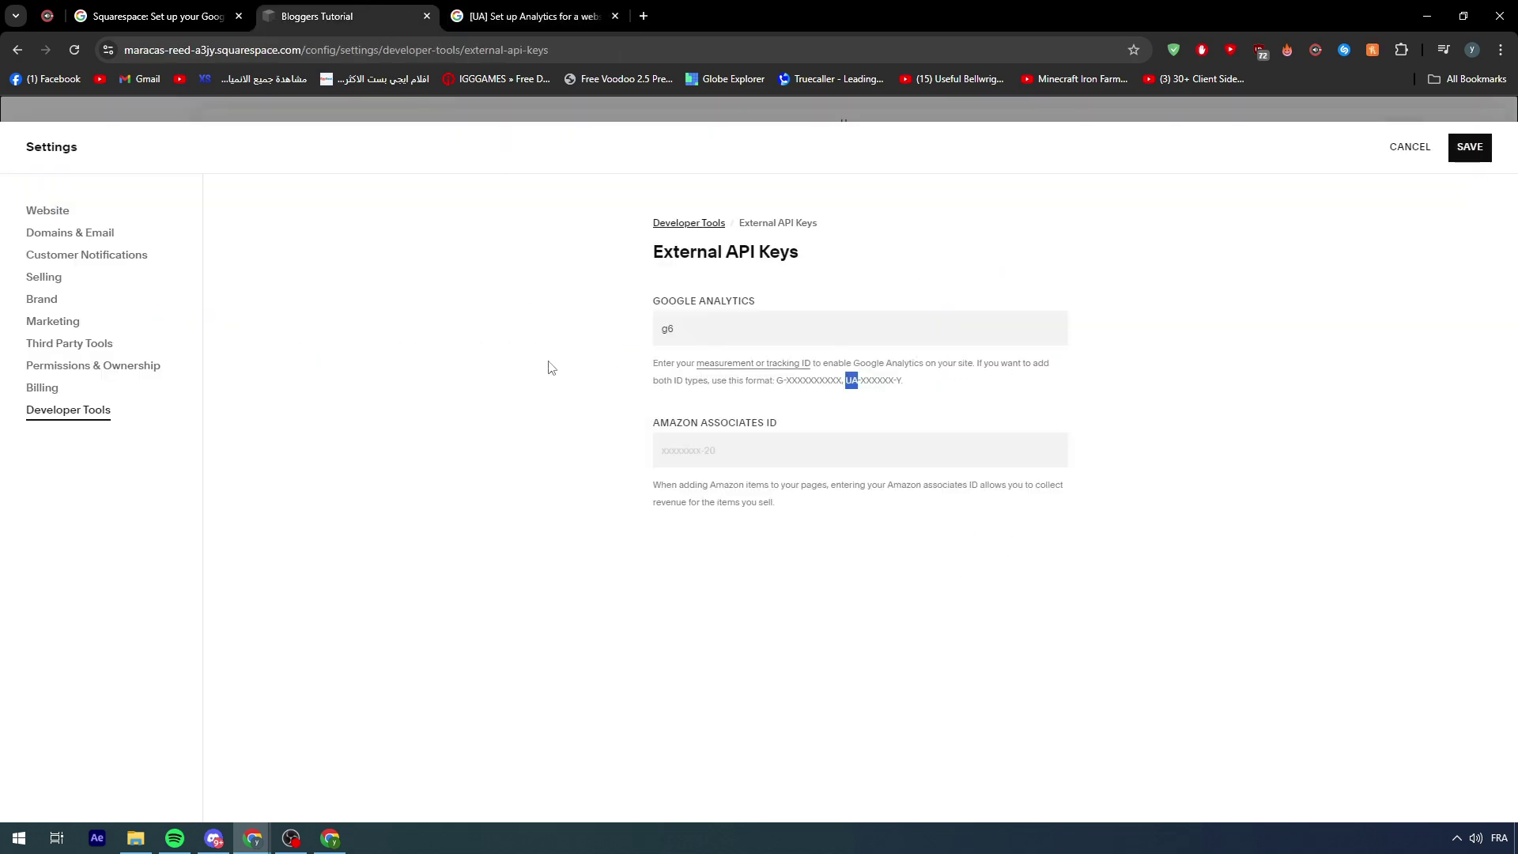
pyautogui.click(150, 16)
pyautogui.scroll(15, 664, 396)
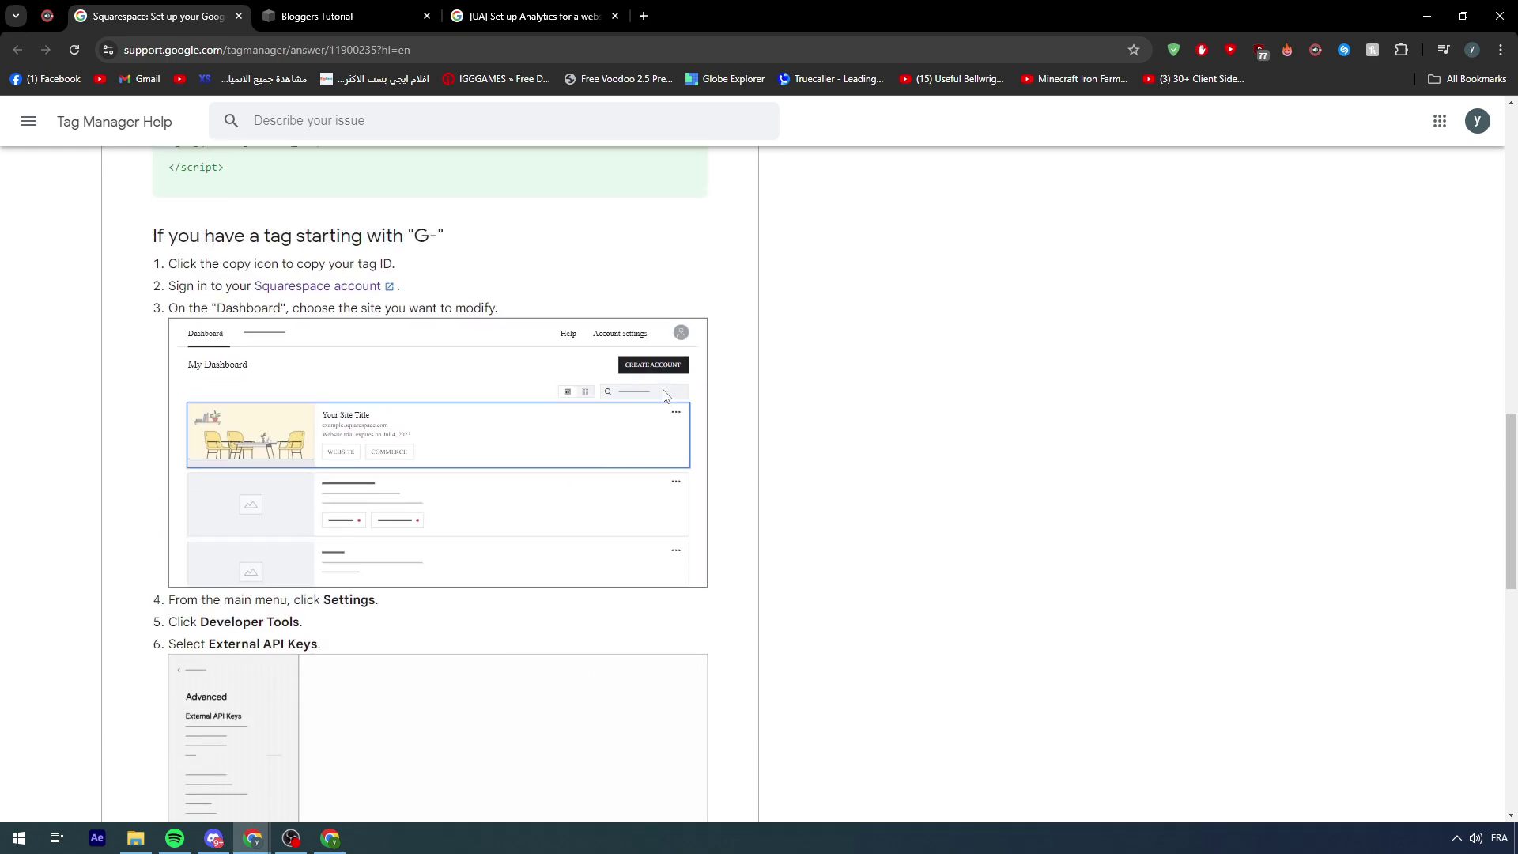
# Discard the unsaved Google Analytics ID in the site's External API Keys and close the site settings.
pyautogui.click(373, 11)
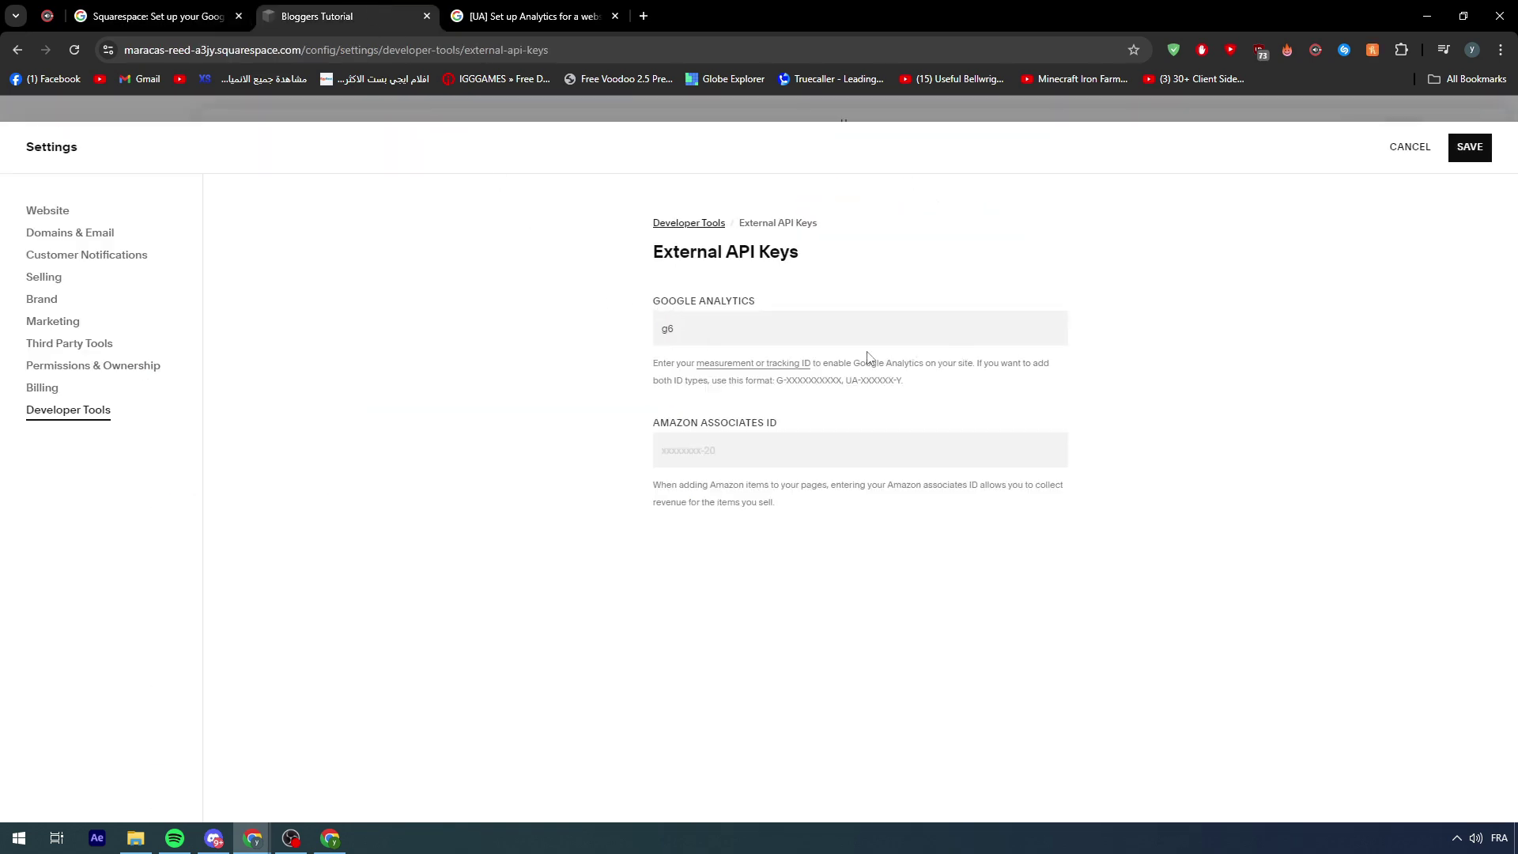
pyautogui.moveTo(642, 258); pyautogui.dragTo(846, 265)
pyautogui.click(780, 273)
pyautogui.click(1410, 147)
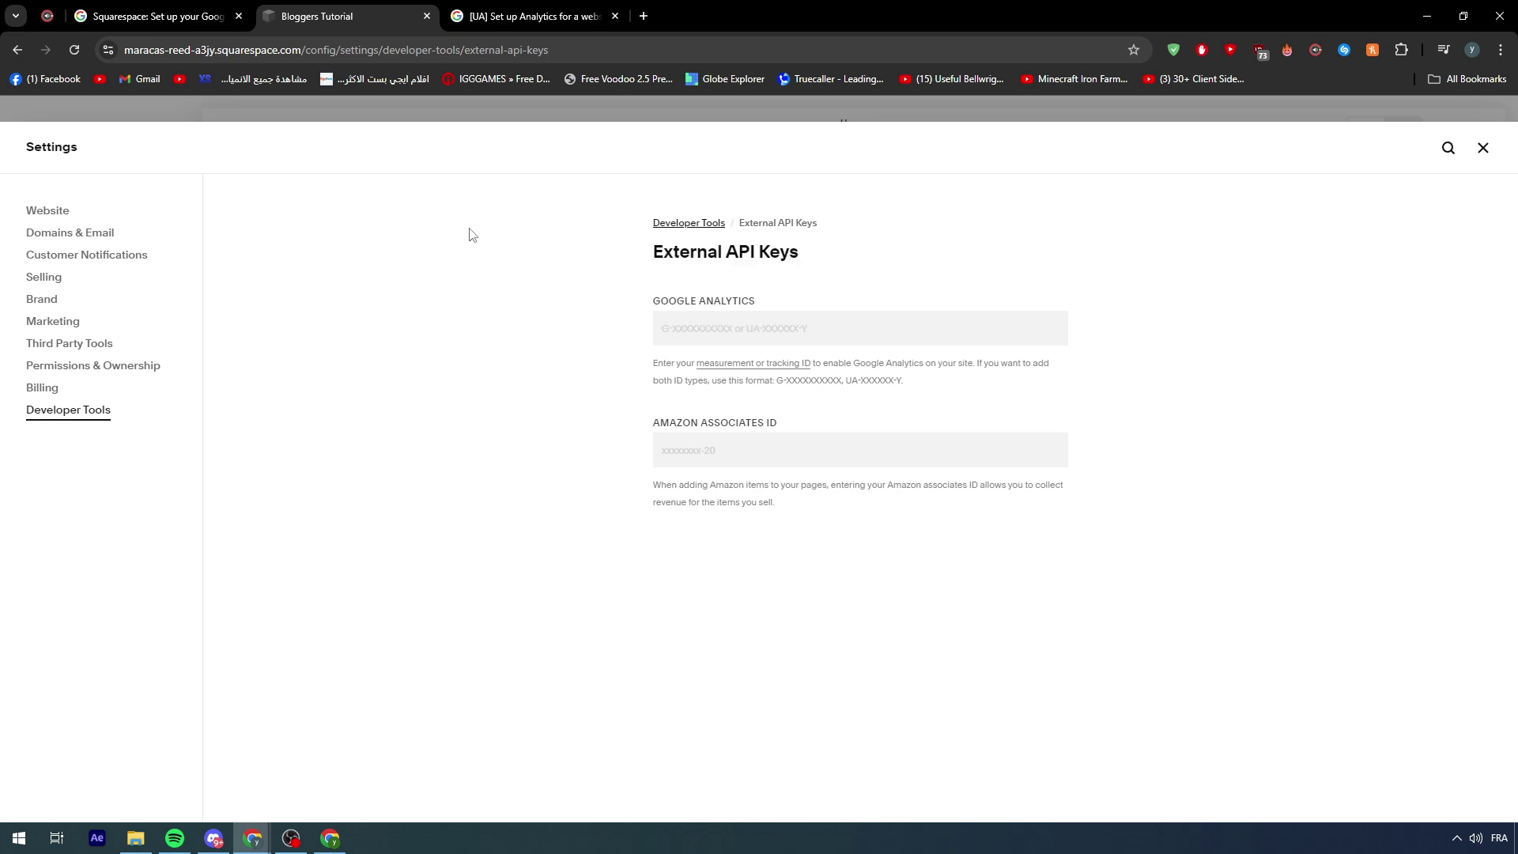
pyautogui.click(1483, 149)
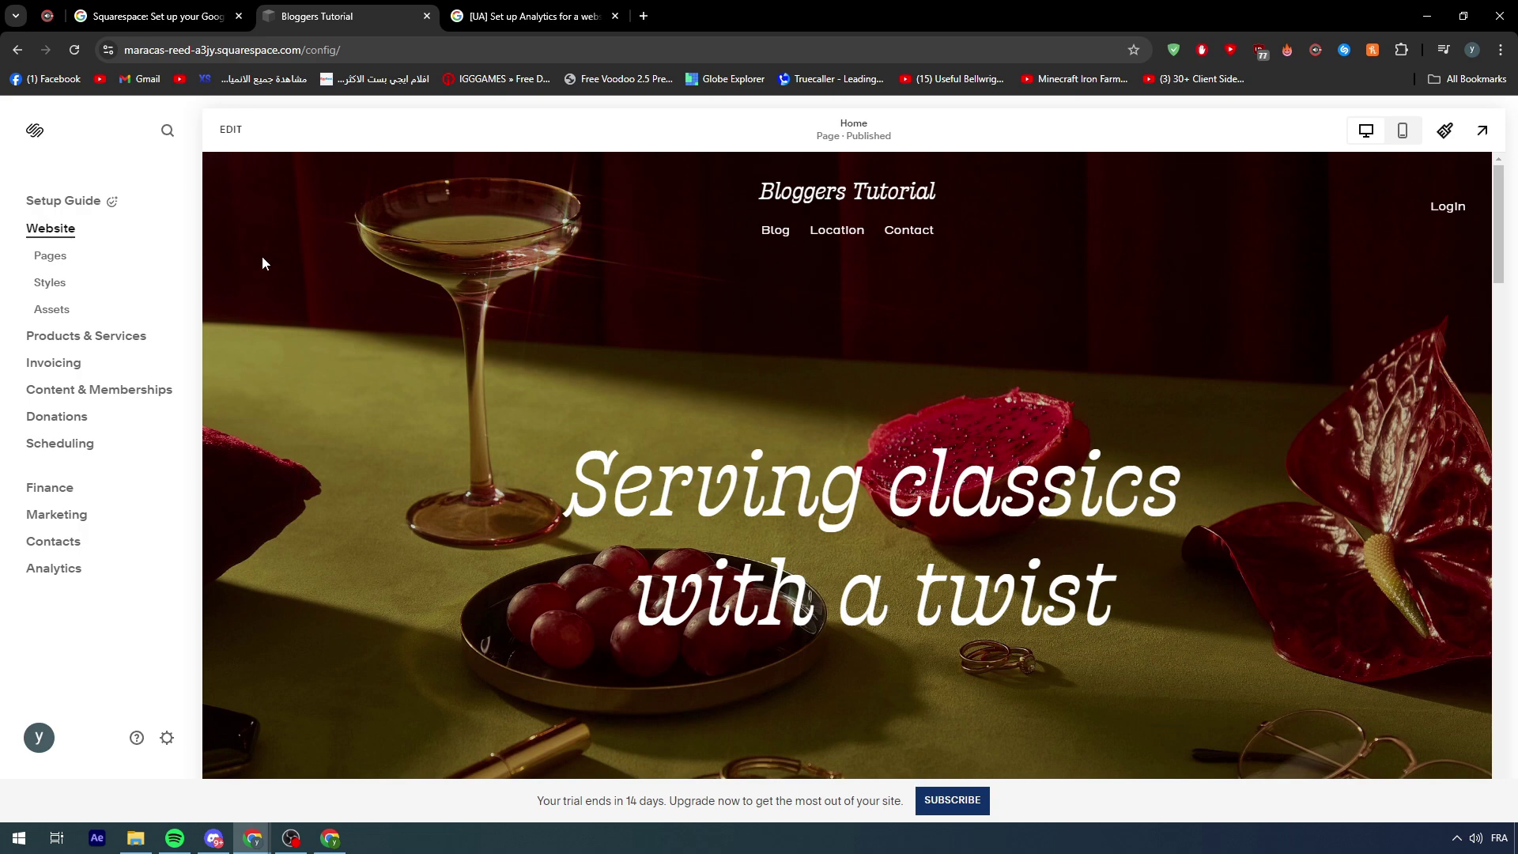
# Review the article's instructions for "AW-" tags and highlight both TAG_ID placeholders in the sample code.
pyautogui.click(158, 16)
pyautogui.scroll(10, 269, 657)
pyautogui.scroll(-2, 269, 653)
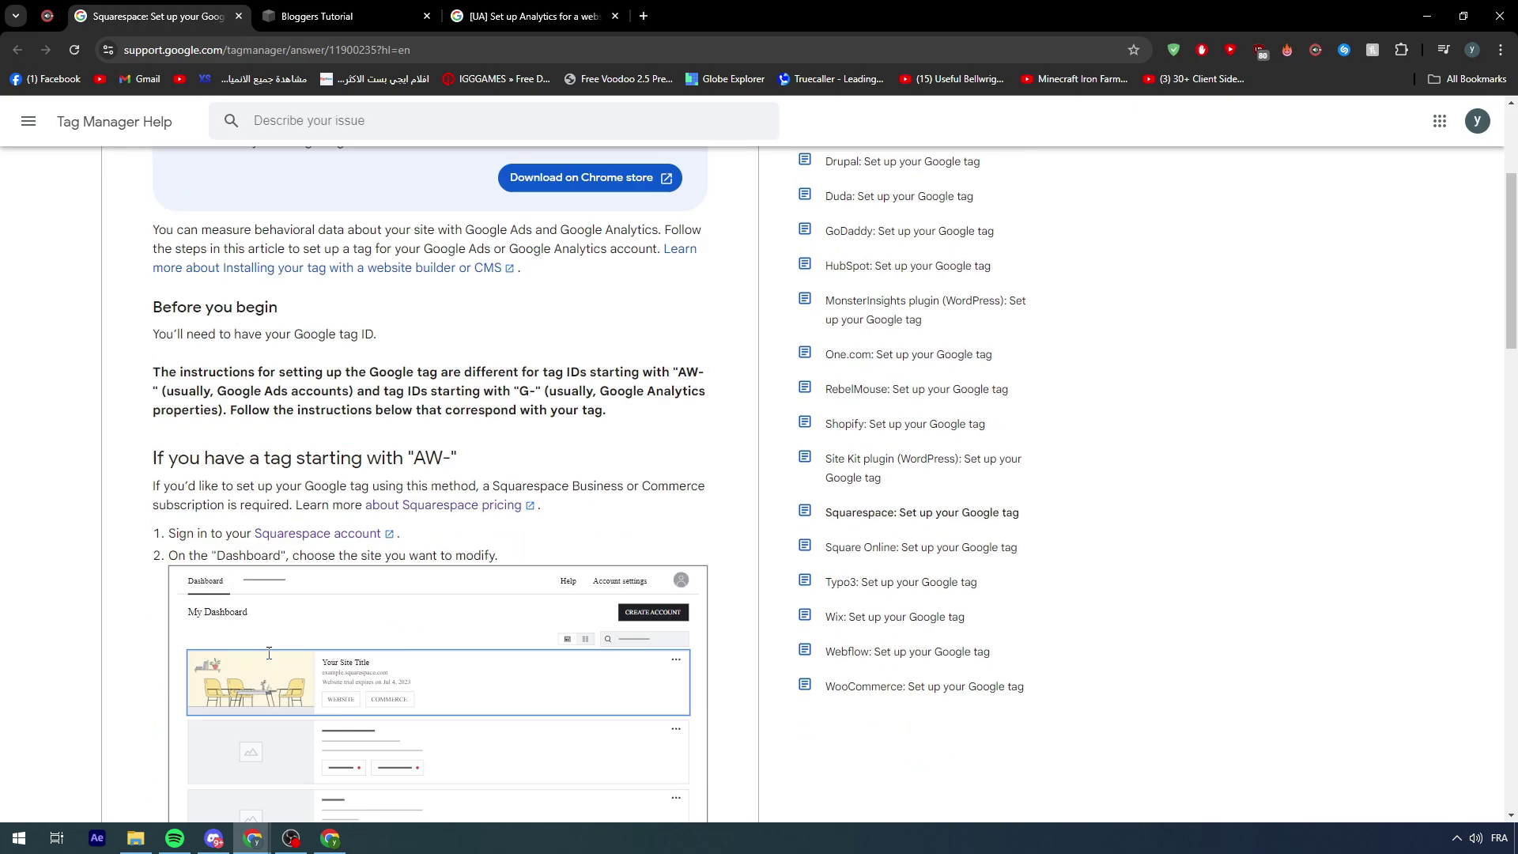
pyautogui.scroll(-3, 269, 653)
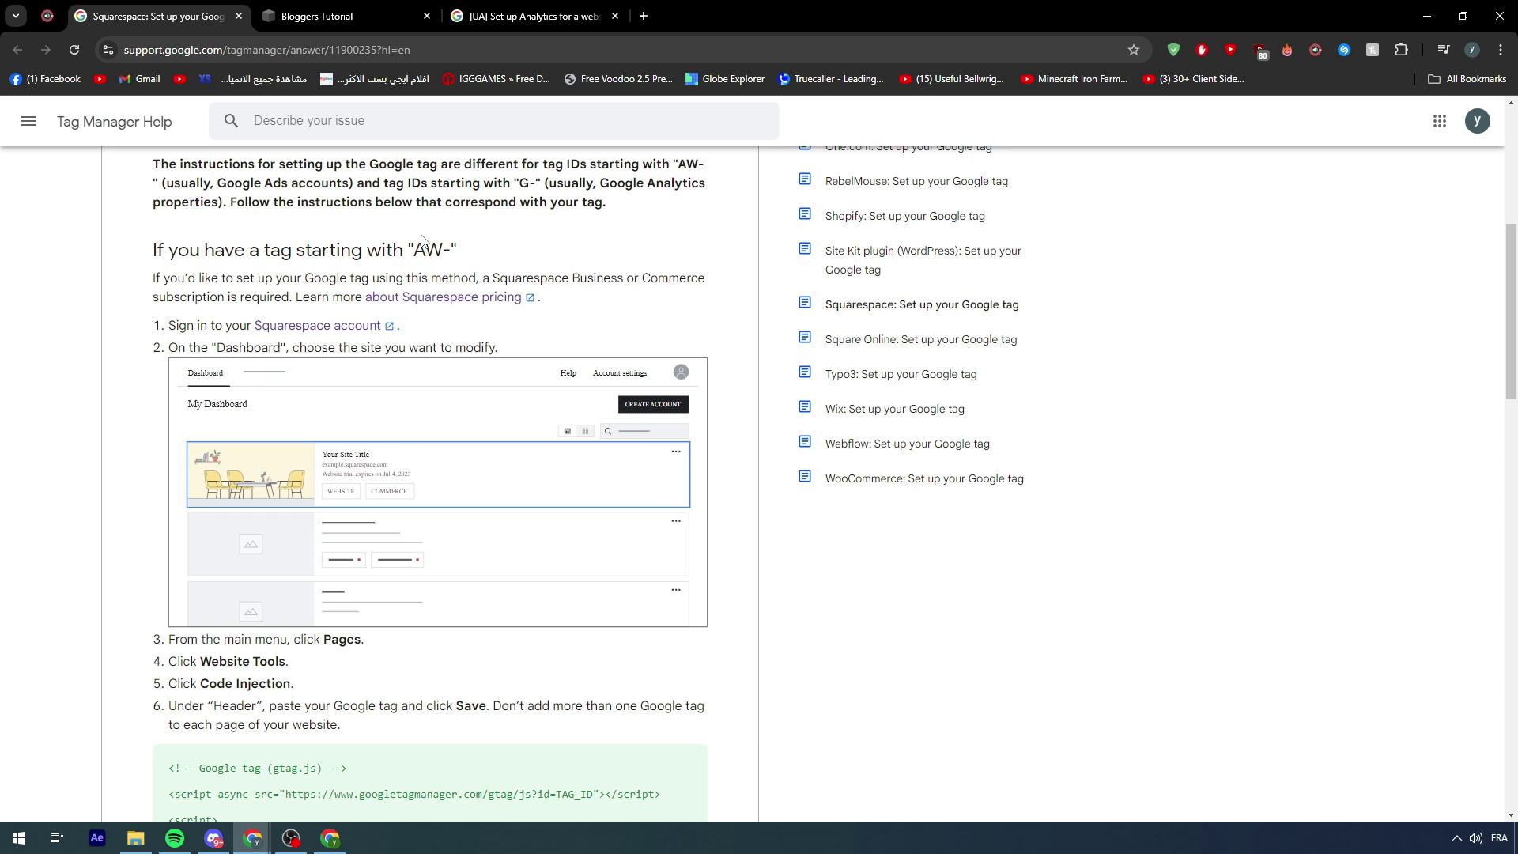
pyautogui.scroll(-4, 554, 483)
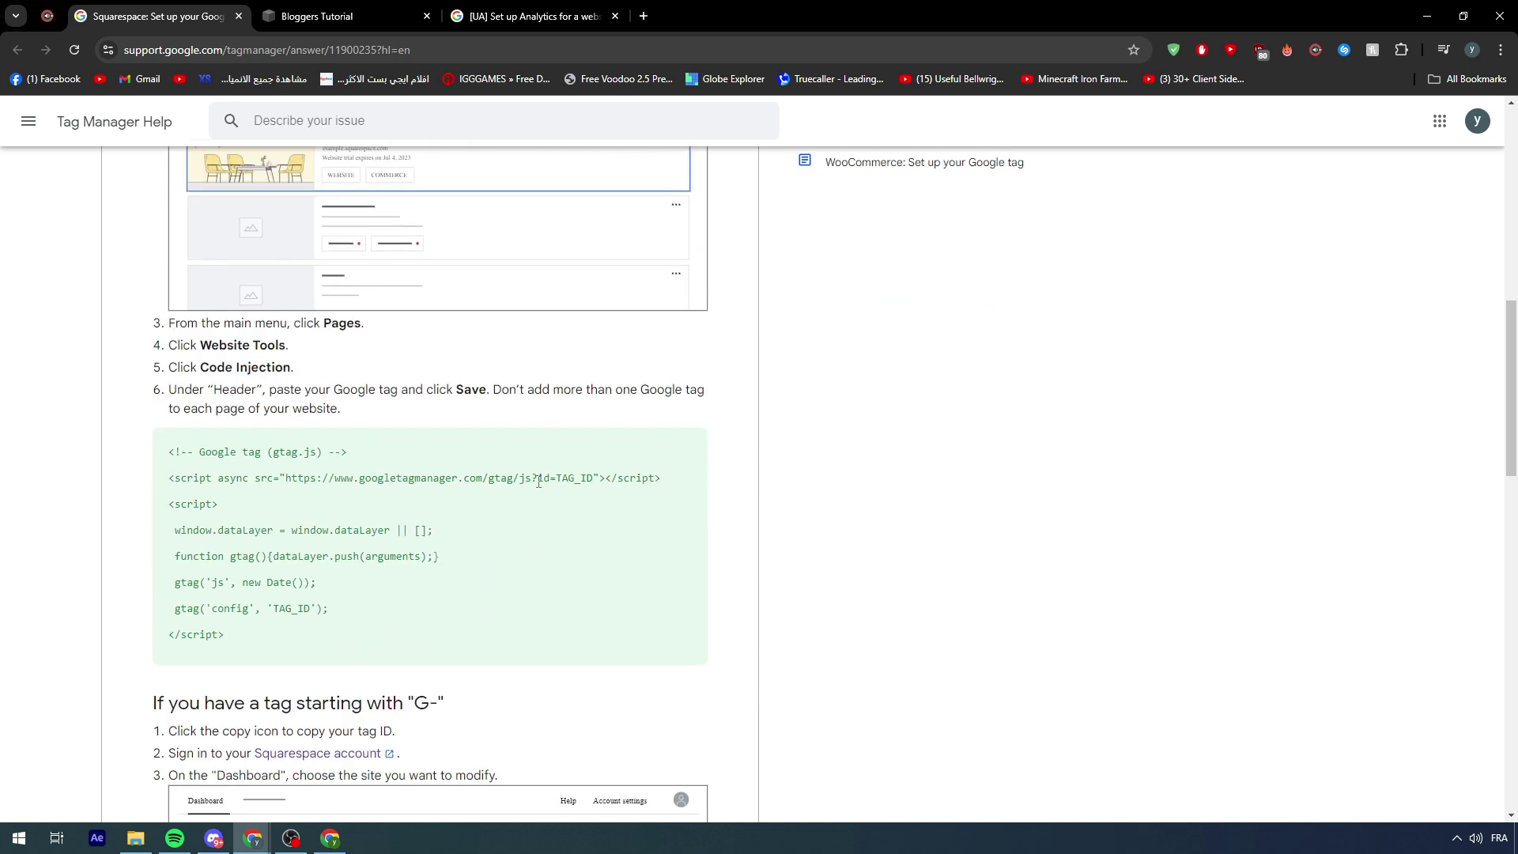
pyautogui.scroll(1, 558, 482)
pyautogui.tripleClick(593, 556)
pyautogui.doubleClick(586, 557)
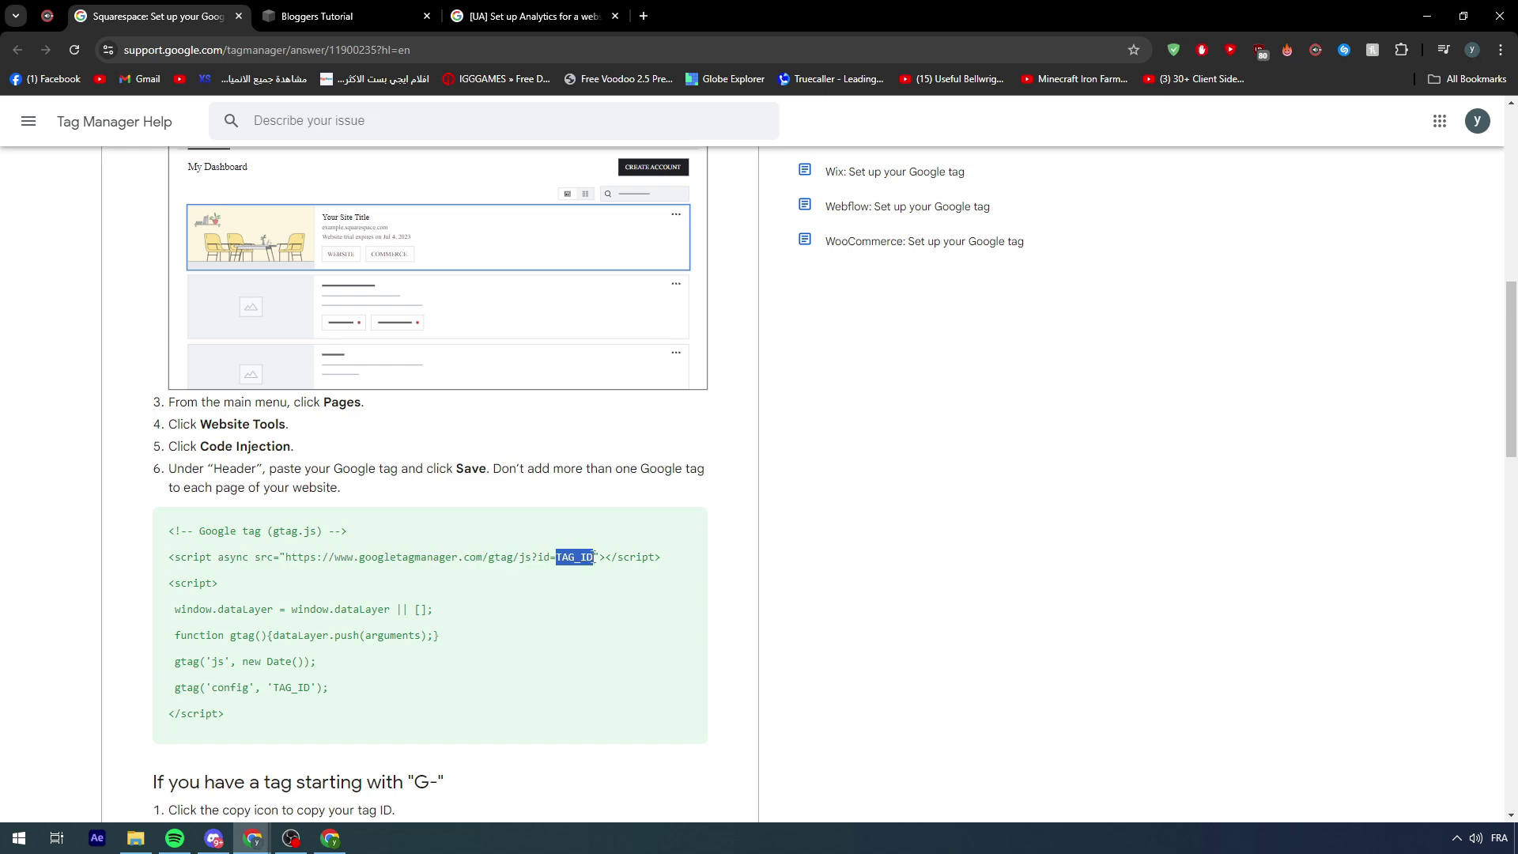
pyautogui.doubleClick(308, 688)
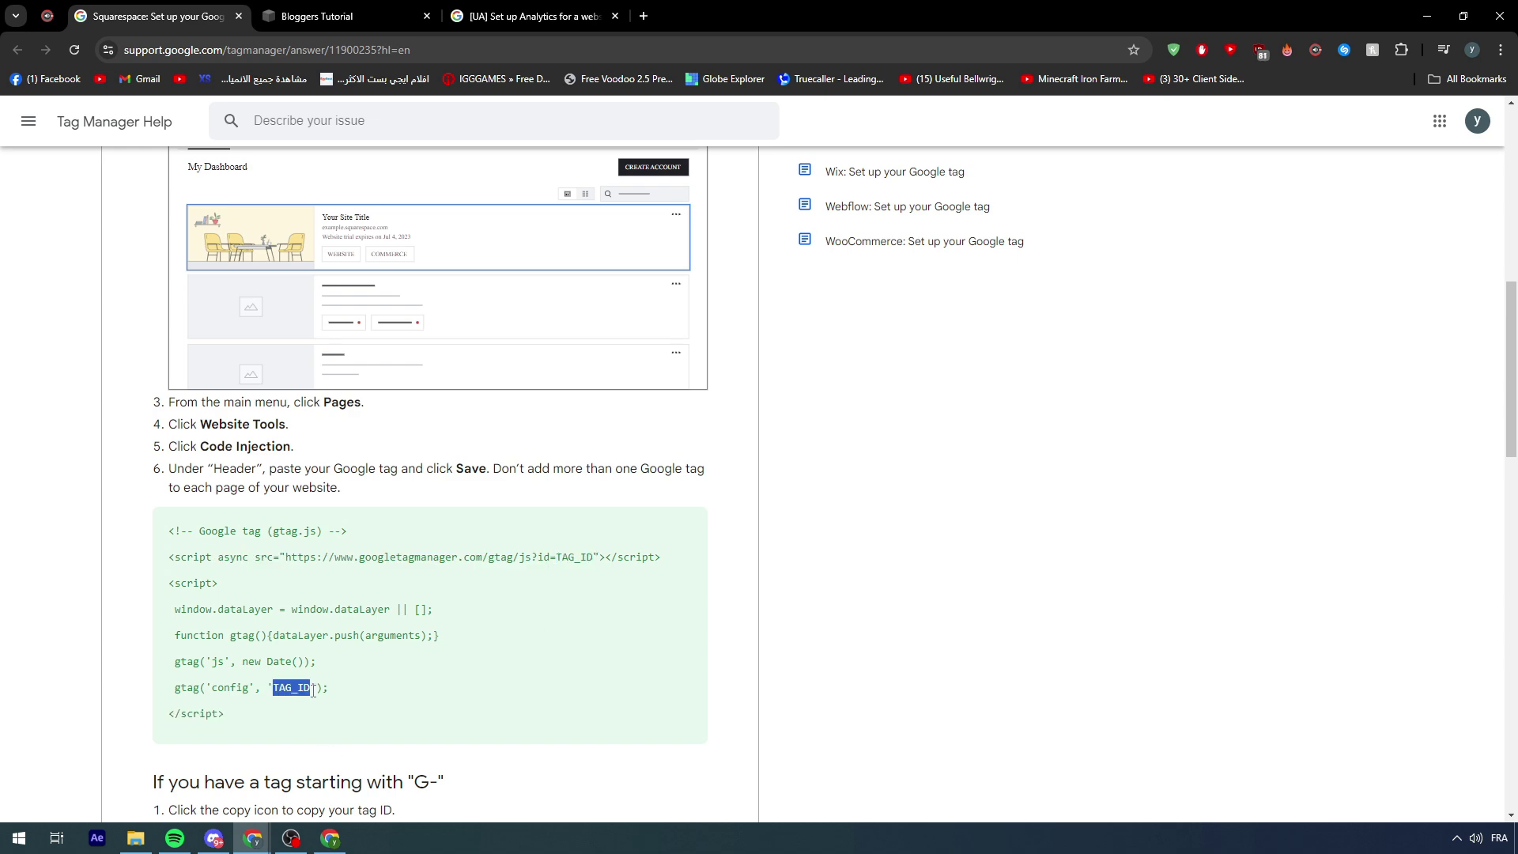
pyautogui.click(381, 717)
# Install the Tag Assistant Companion extension in Chrome from the help article's "Install your Google tag on Squarespace" section.
pyautogui.scroll(10, 382, 720)
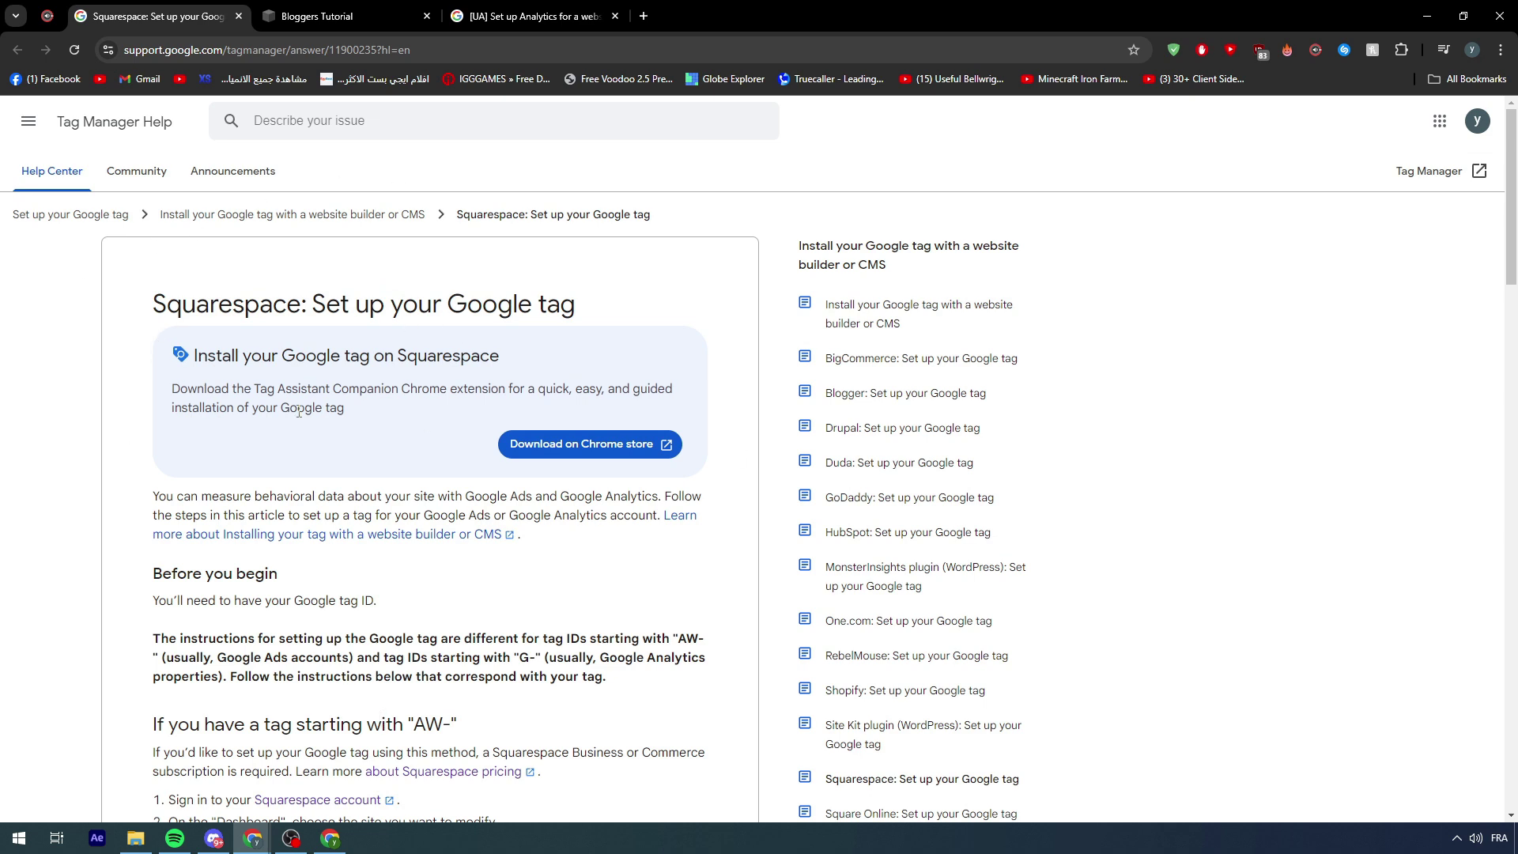
pyautogui.moveTo(245, 352); pyautogui.dragTo(538, 355)
pyautogui.click(538, 356)
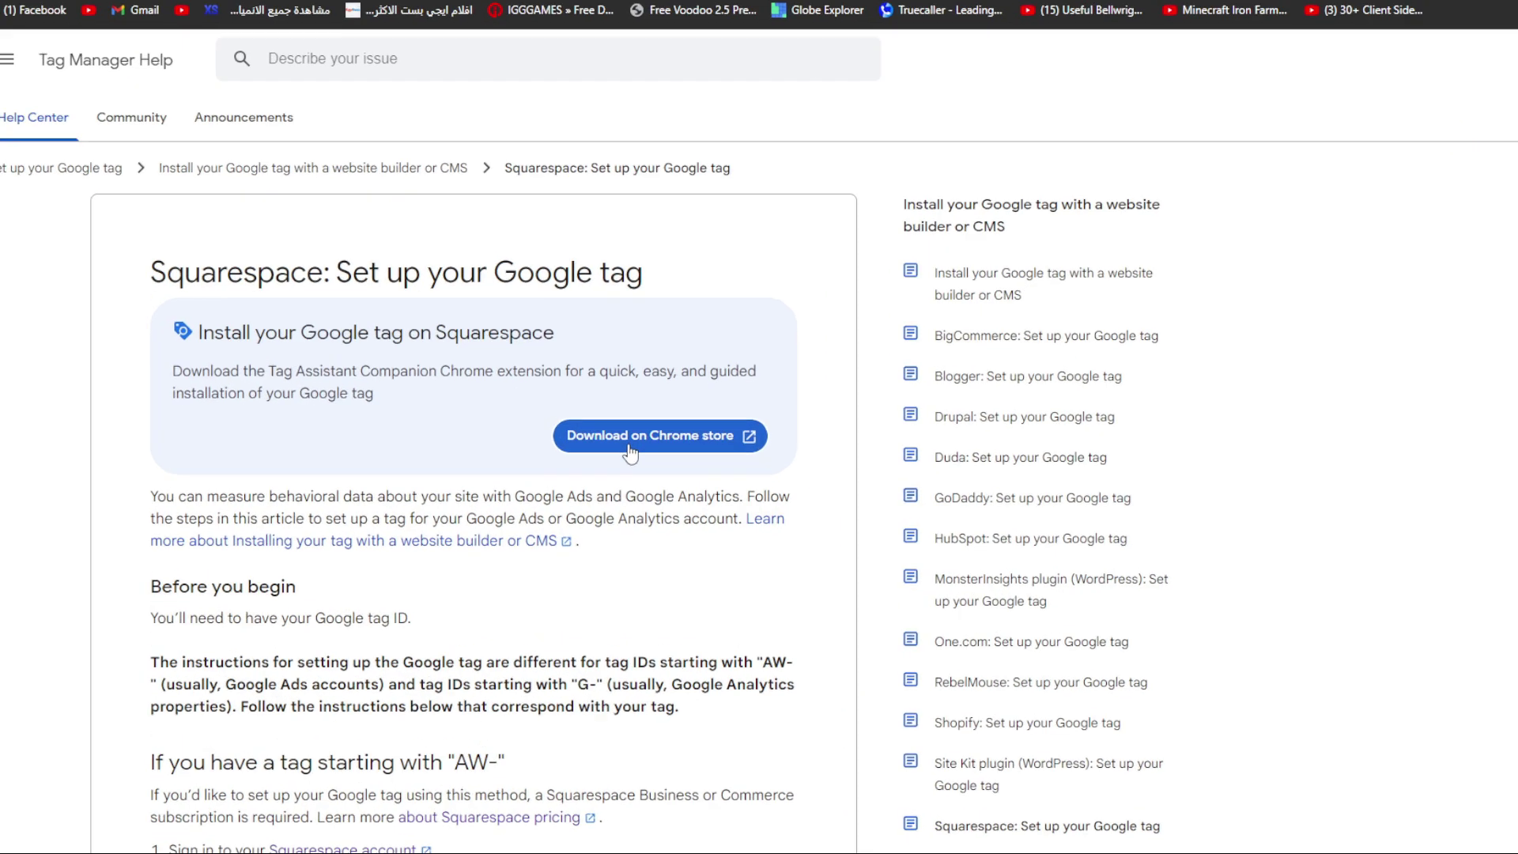
pyautogui.click(563, 452)
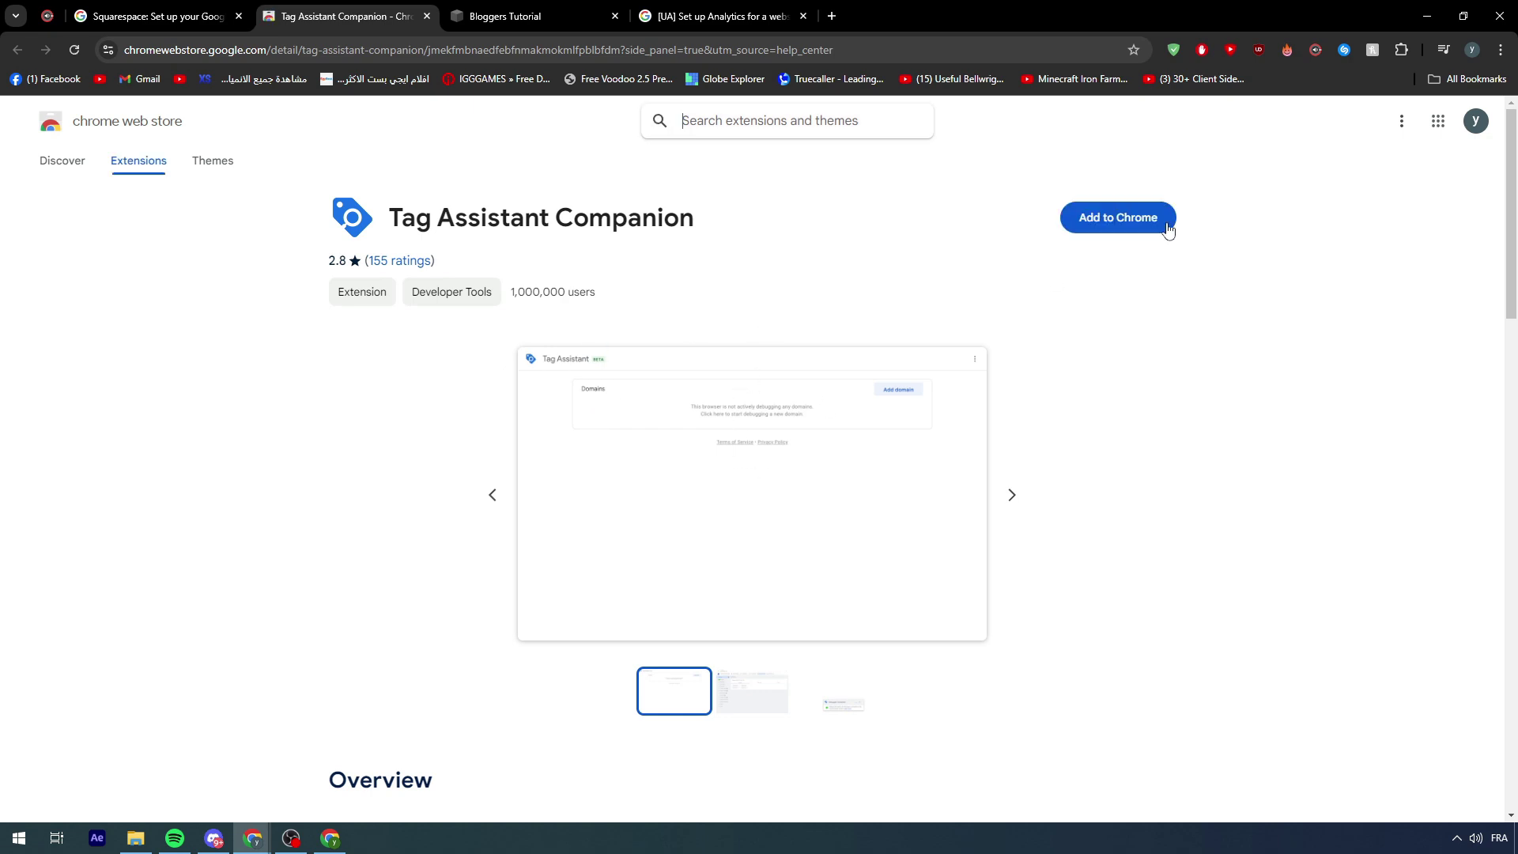
pyautogui.click(1138, 217)
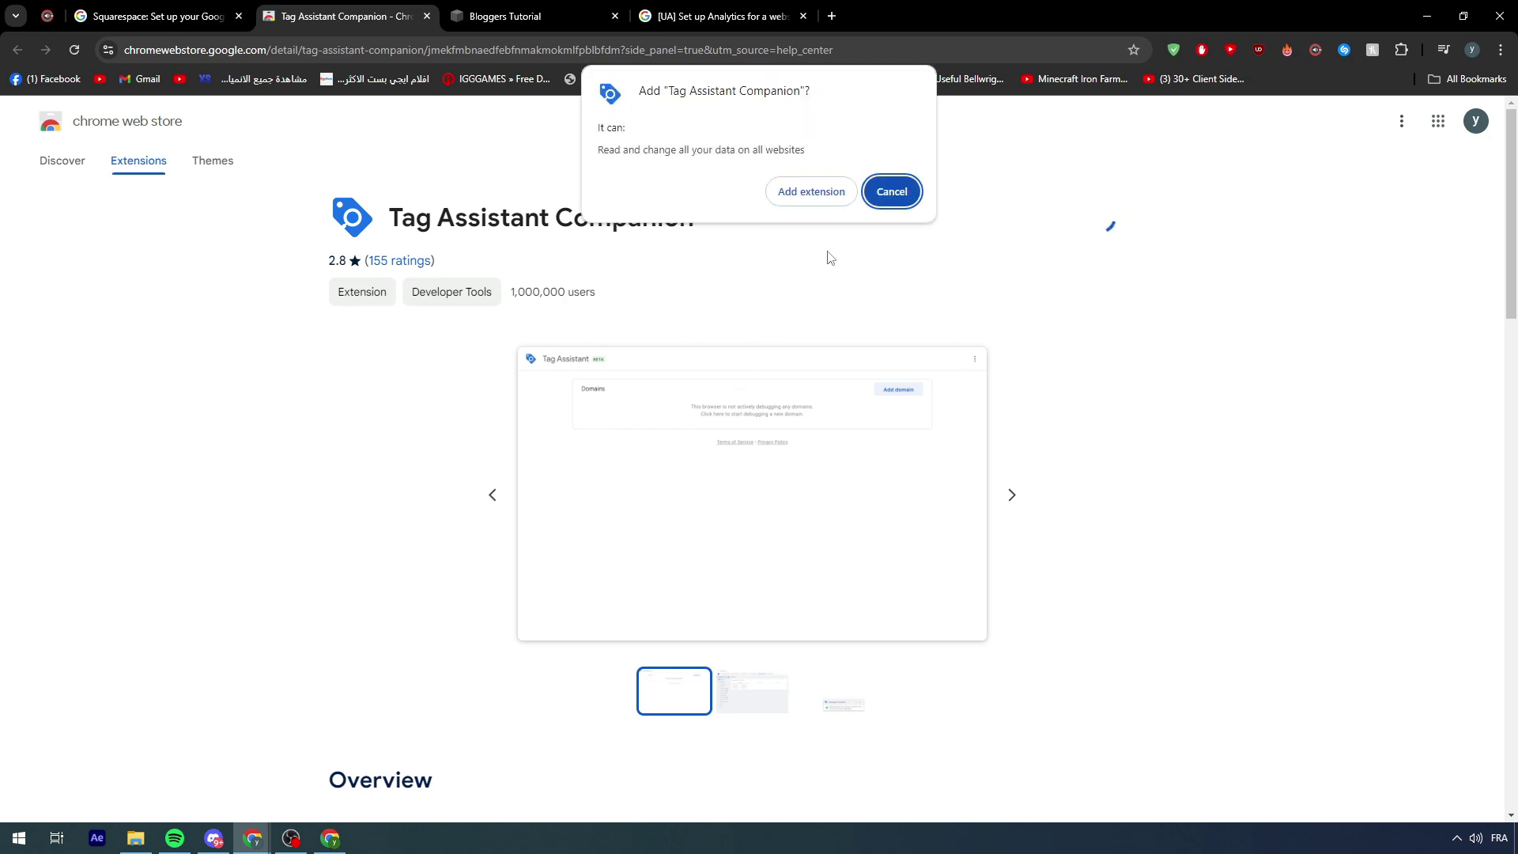
pyautogui.click(822, 194)
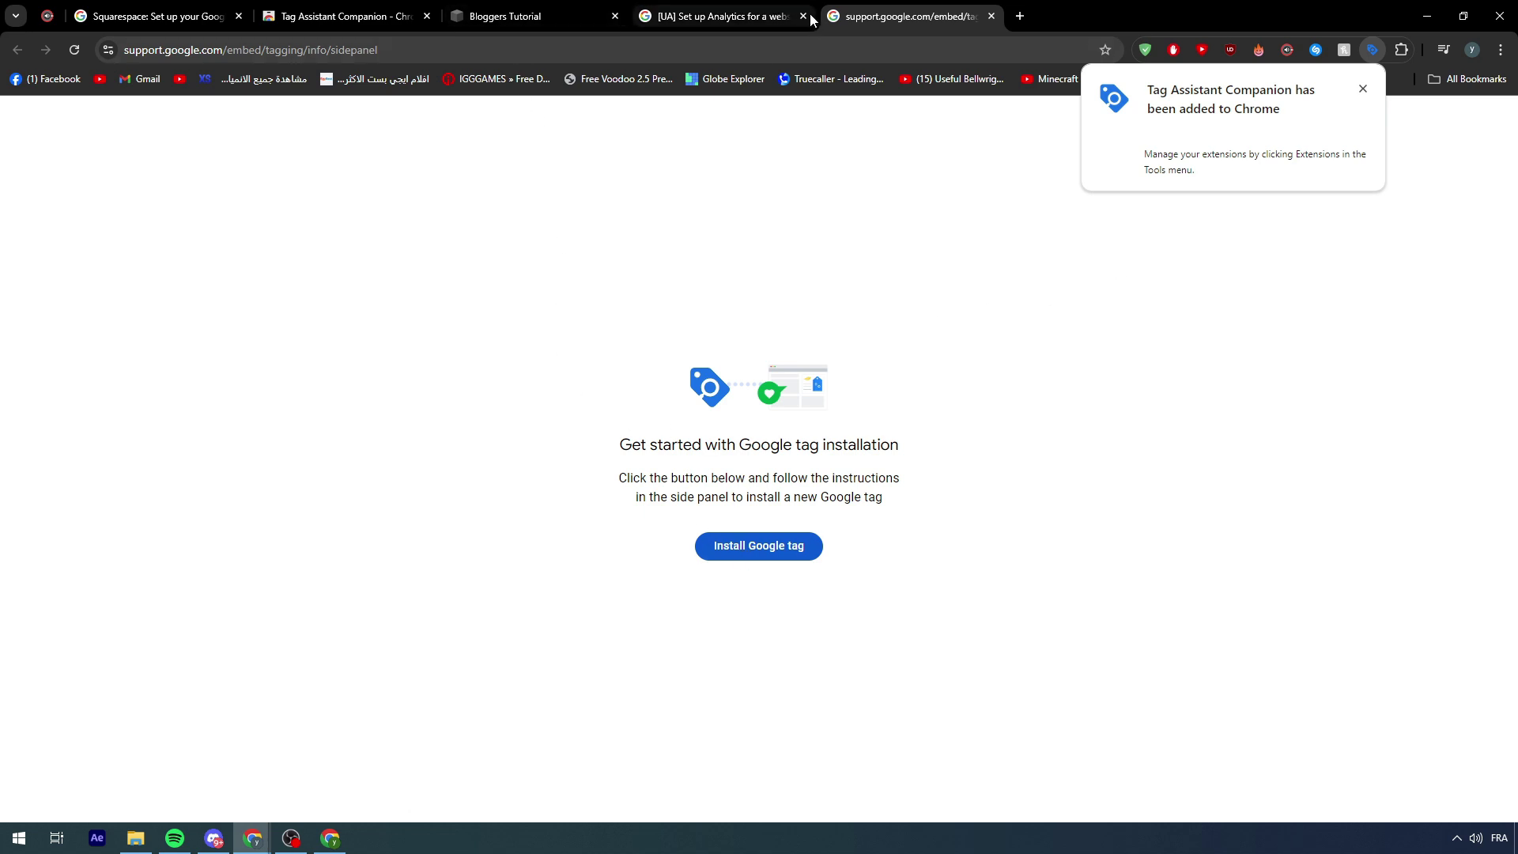
# Check the user count on the Tag Assistant Companion page in the Chrome Web Store.
pyautogui.click(396, 18)
pyautogui.moveTo(604, 297); pyautogui.dragTo(514, 294)
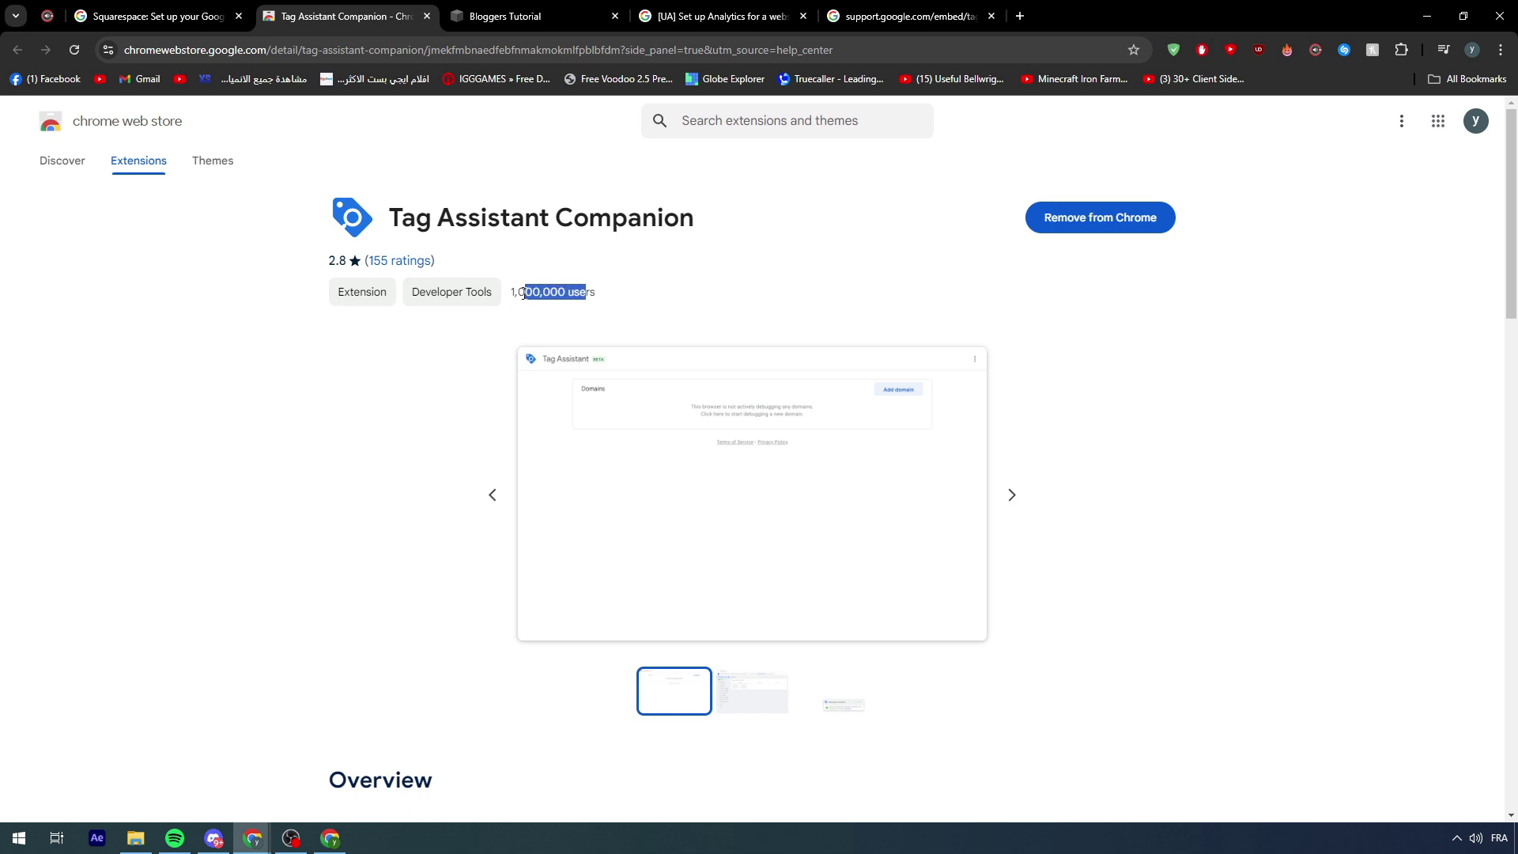
pyautogui.click(686, 183)
# Read the Google tag getting-started instructions and launch the Google tag installation in the side panel.
pyautogui.click(874, 17)
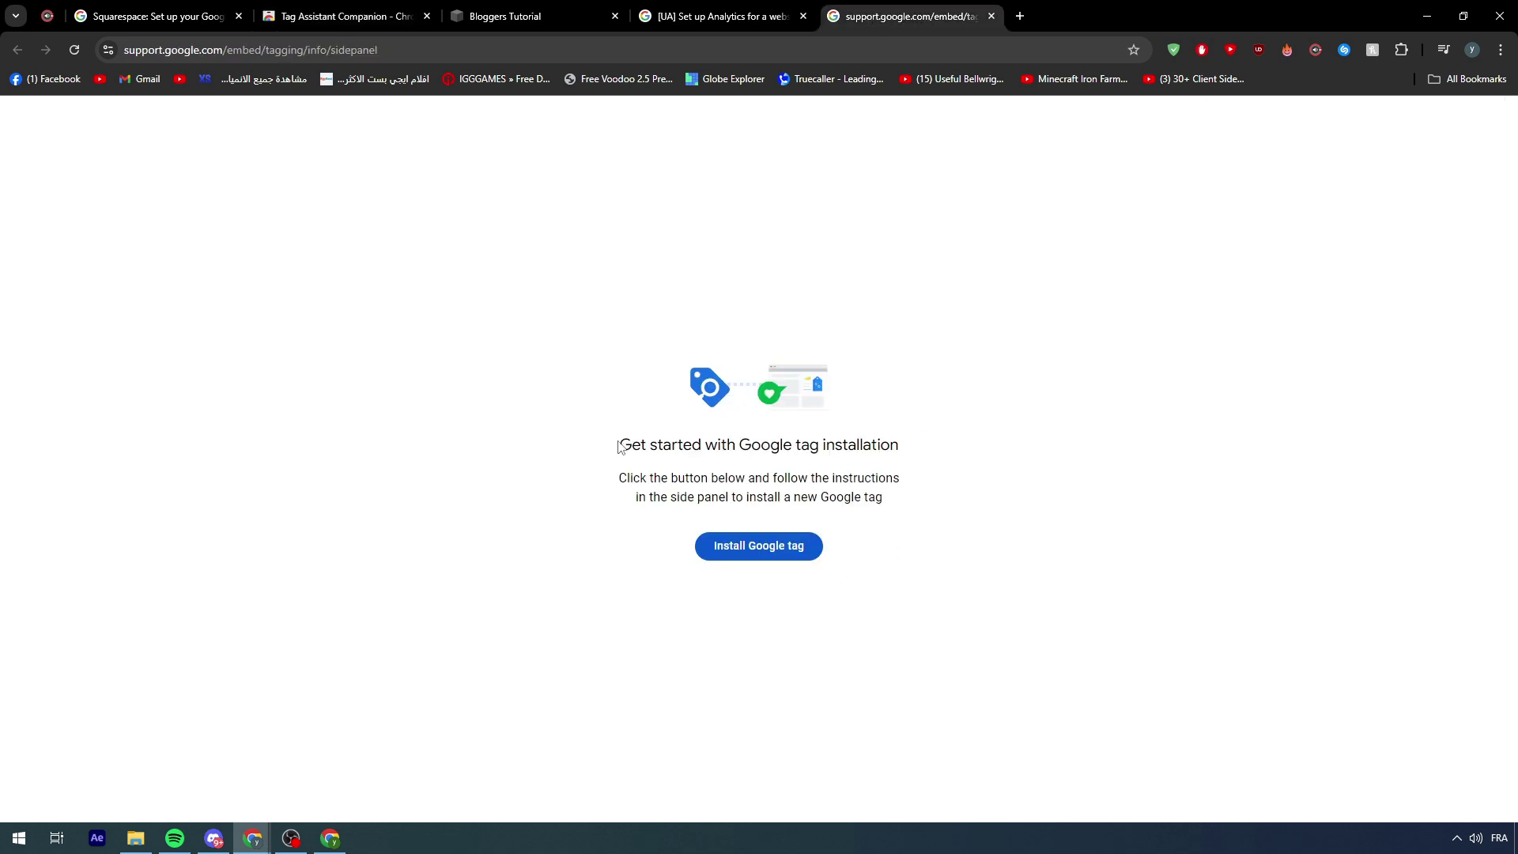
pyautogui.moveTo(620, 444); pyautogui.dragTo(951, 464)
pyautogui.click(962, 451)
pyautogui.moveTo(619, 479); pyautogui.dragTo(936, 481)
pyautogui.click(810, 553)
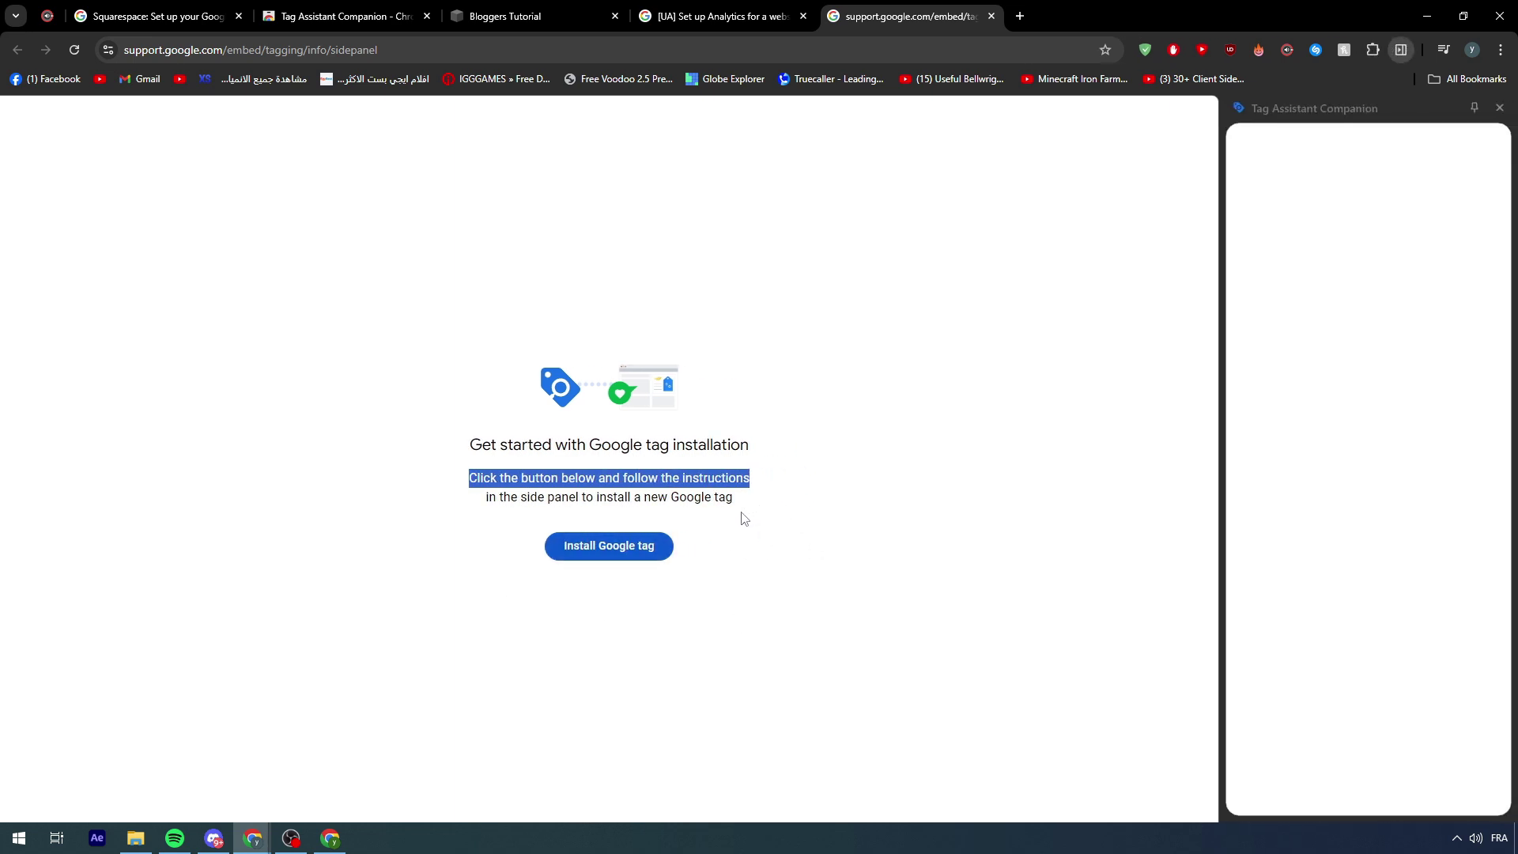
pyautogui.click(1452, 482)
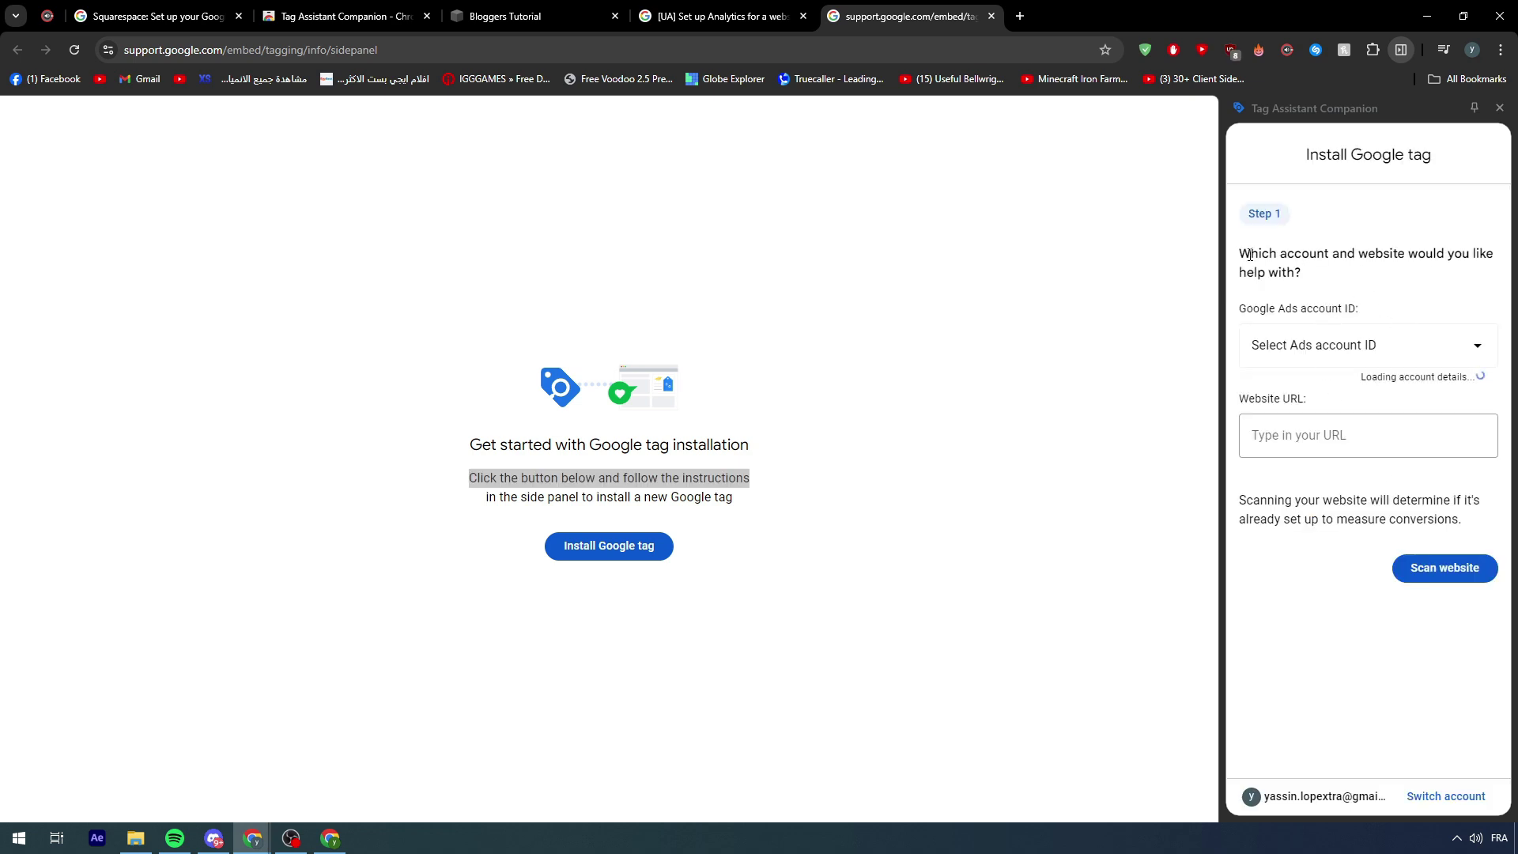
# Examine the installer's account and website question and the available Google Ads accounts, keeping the current selection.
pyautogui.moveTo(1250, 255); pyautogui.dragTo(1411, 260)
pyautogui.click(1413, 270)
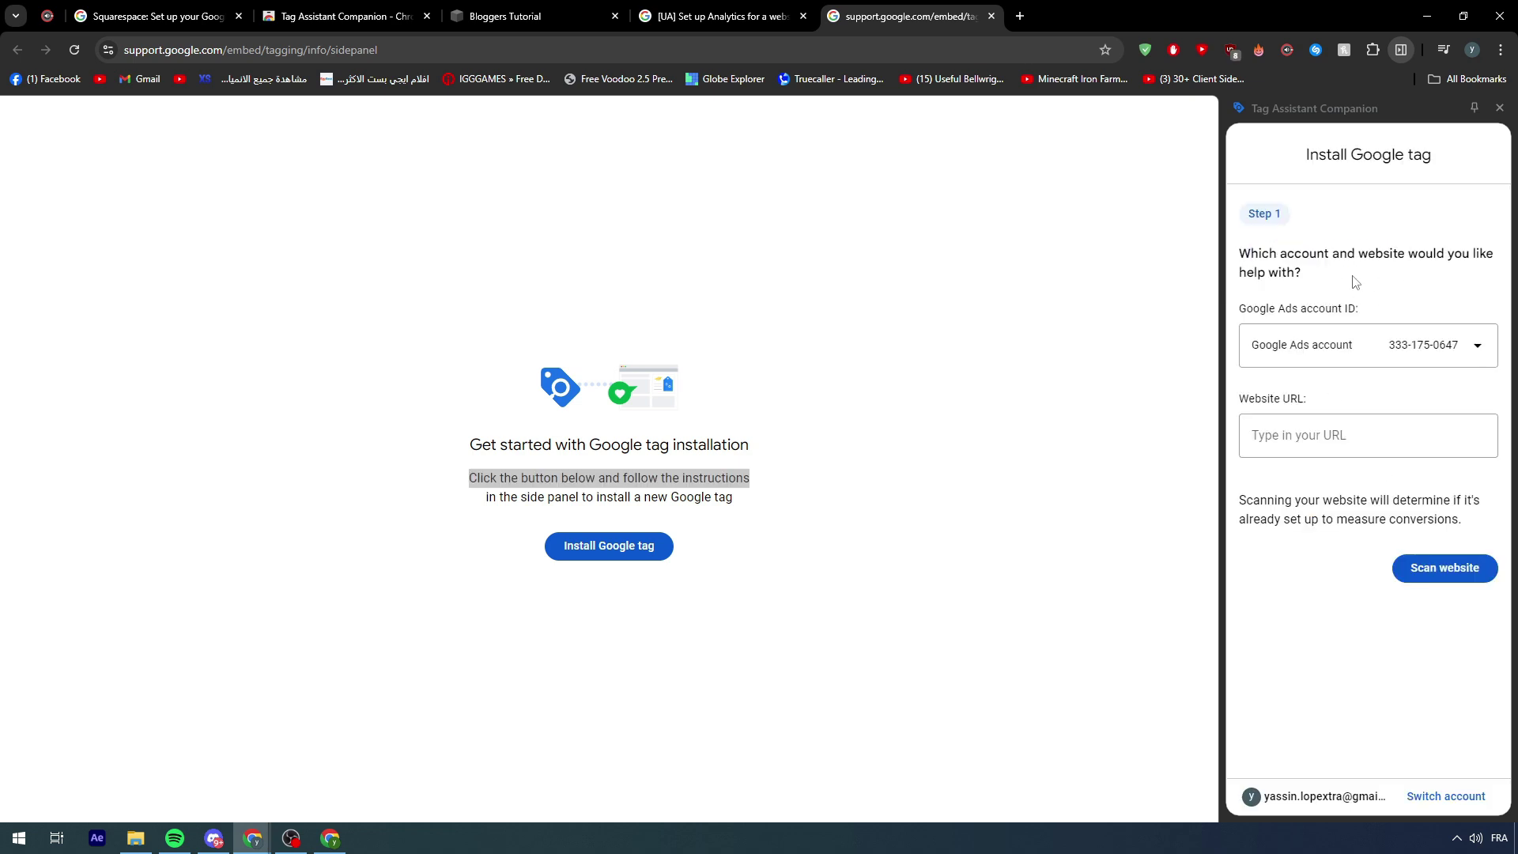
pyautogui.click(1402, 359)
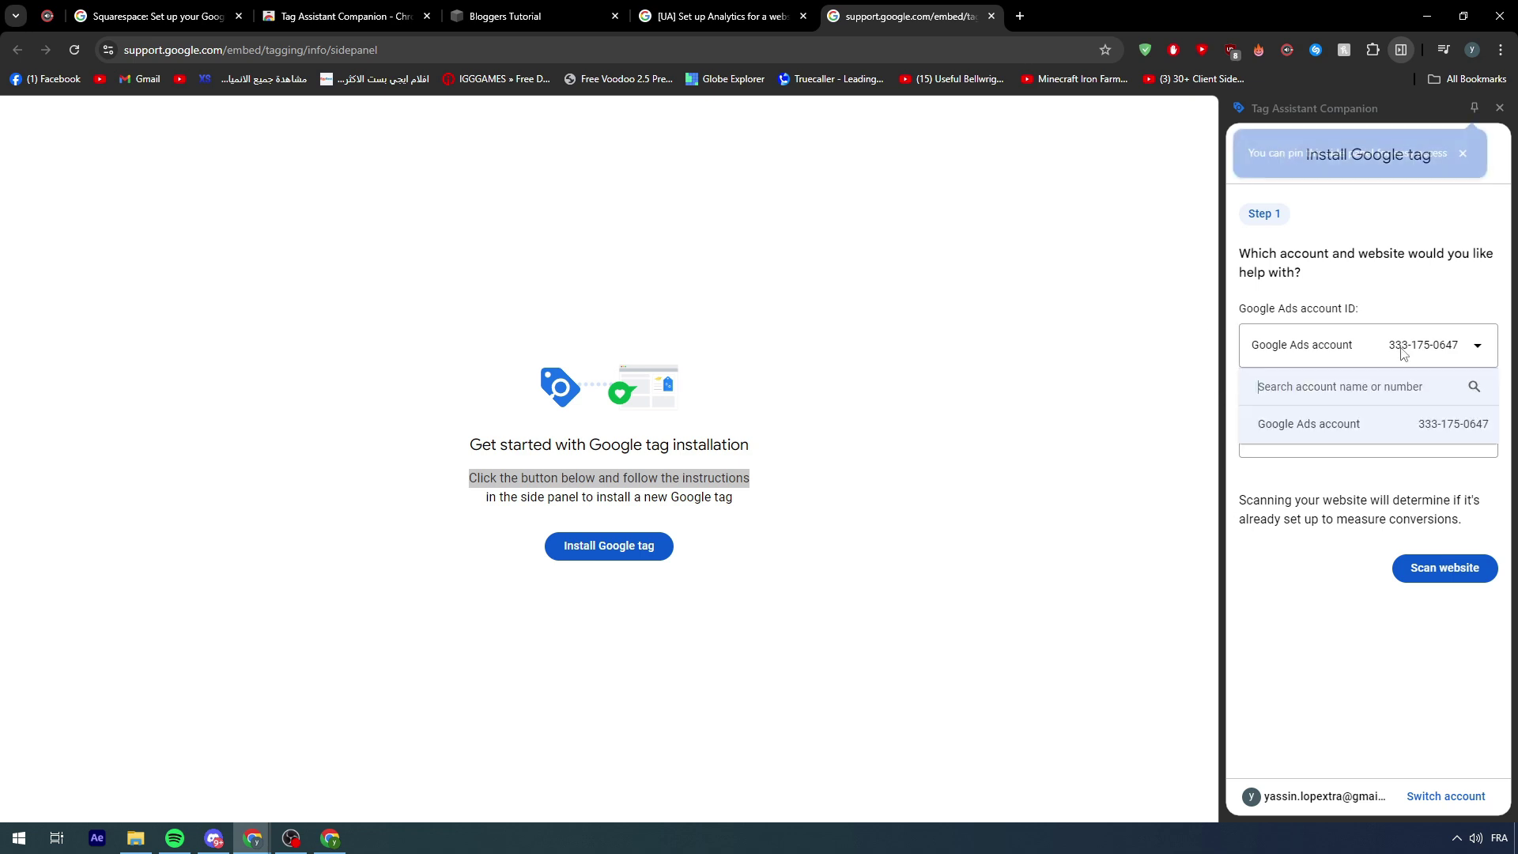
pyautogui.click(1336, 342)
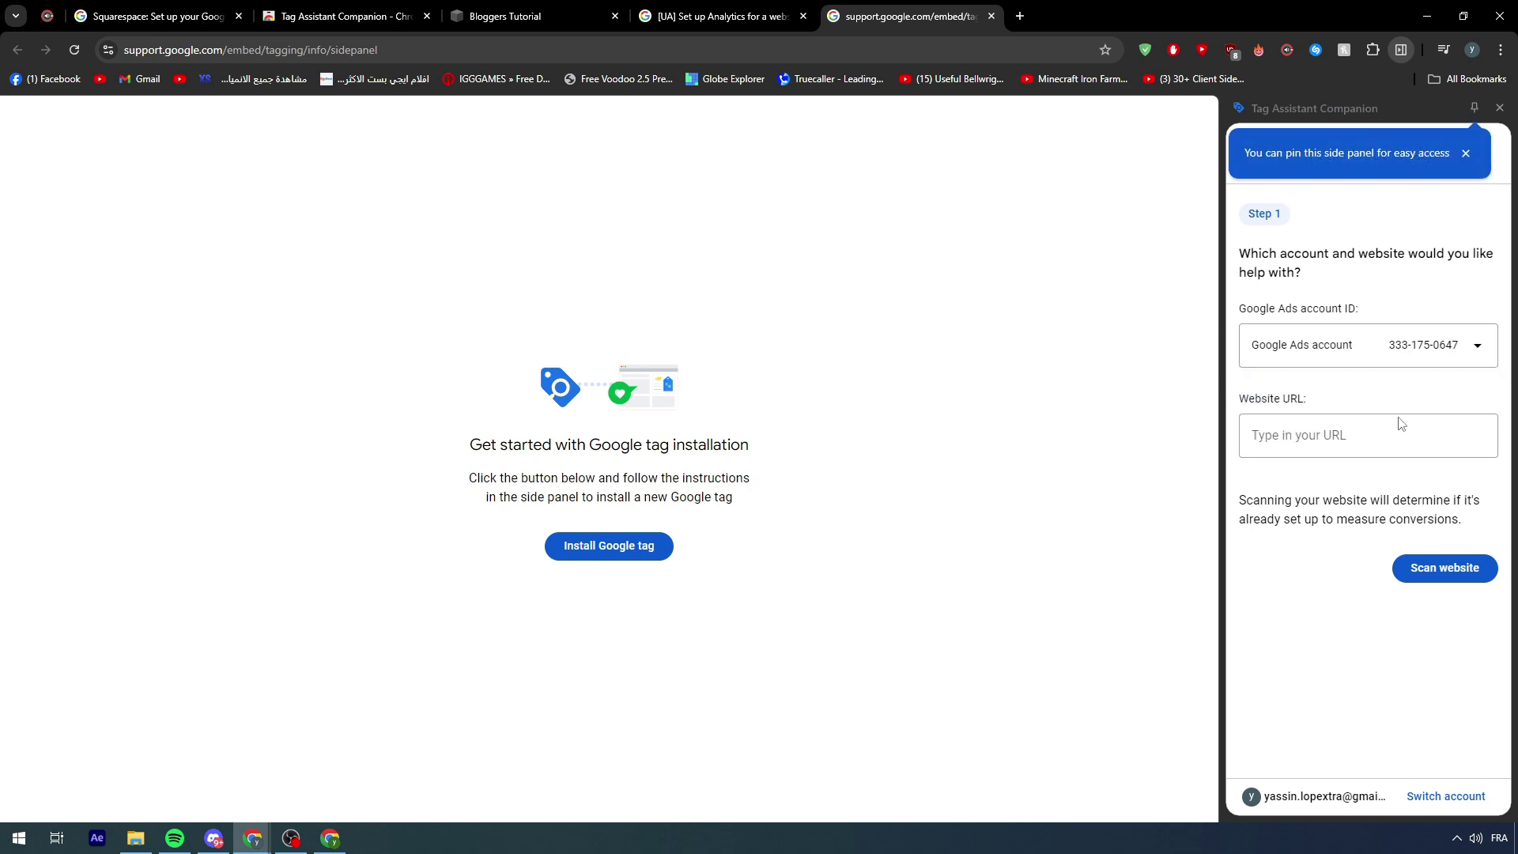
# Close the Google tag installation, Universal Analytics help and Chrome Web Store pages.
pyautogui.click(991, 17)
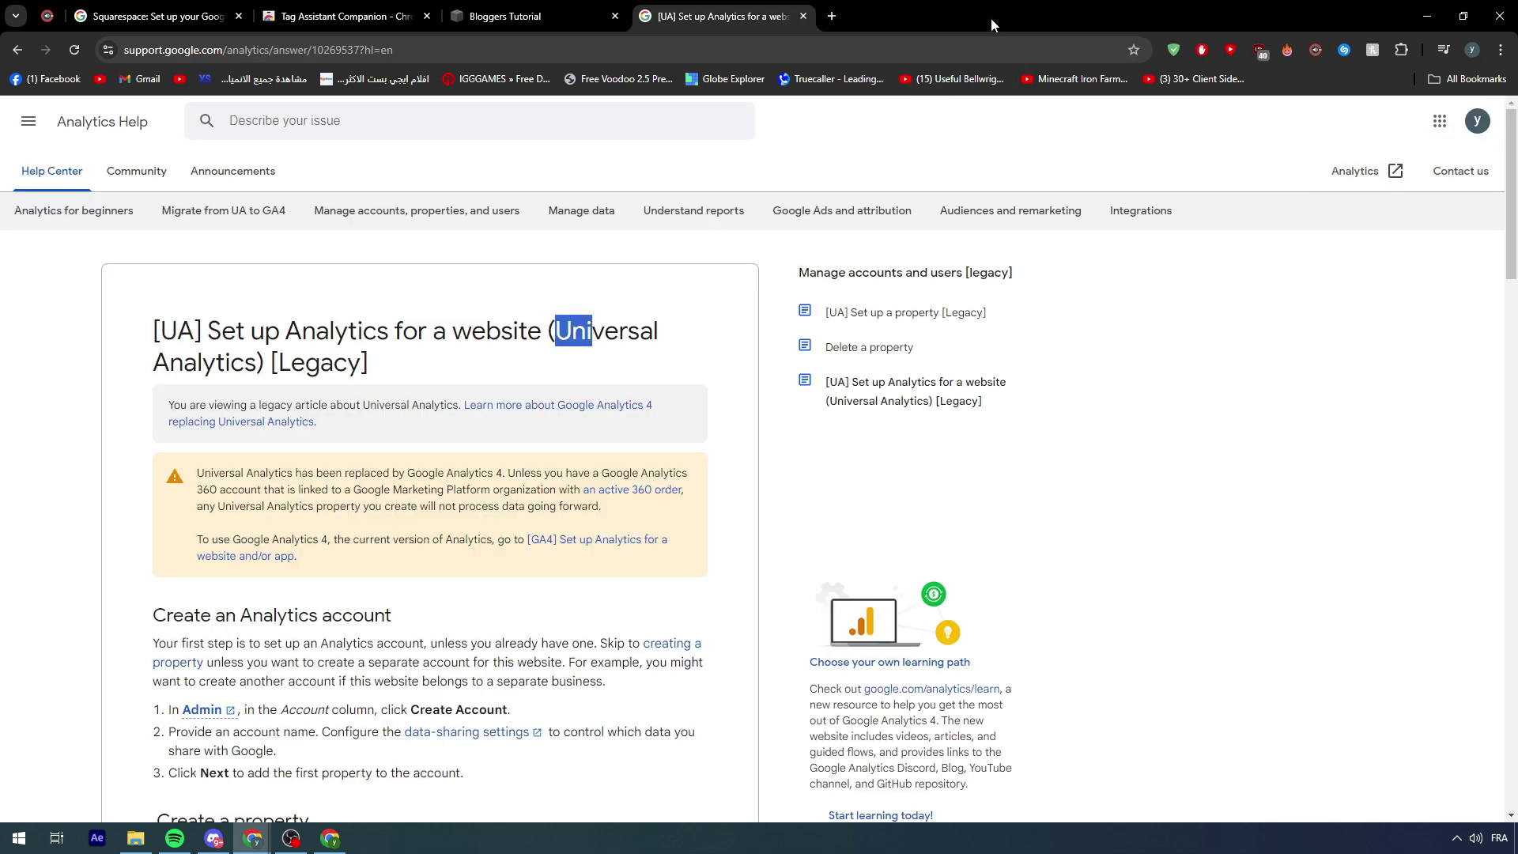
pyautogui.click(803, 15)
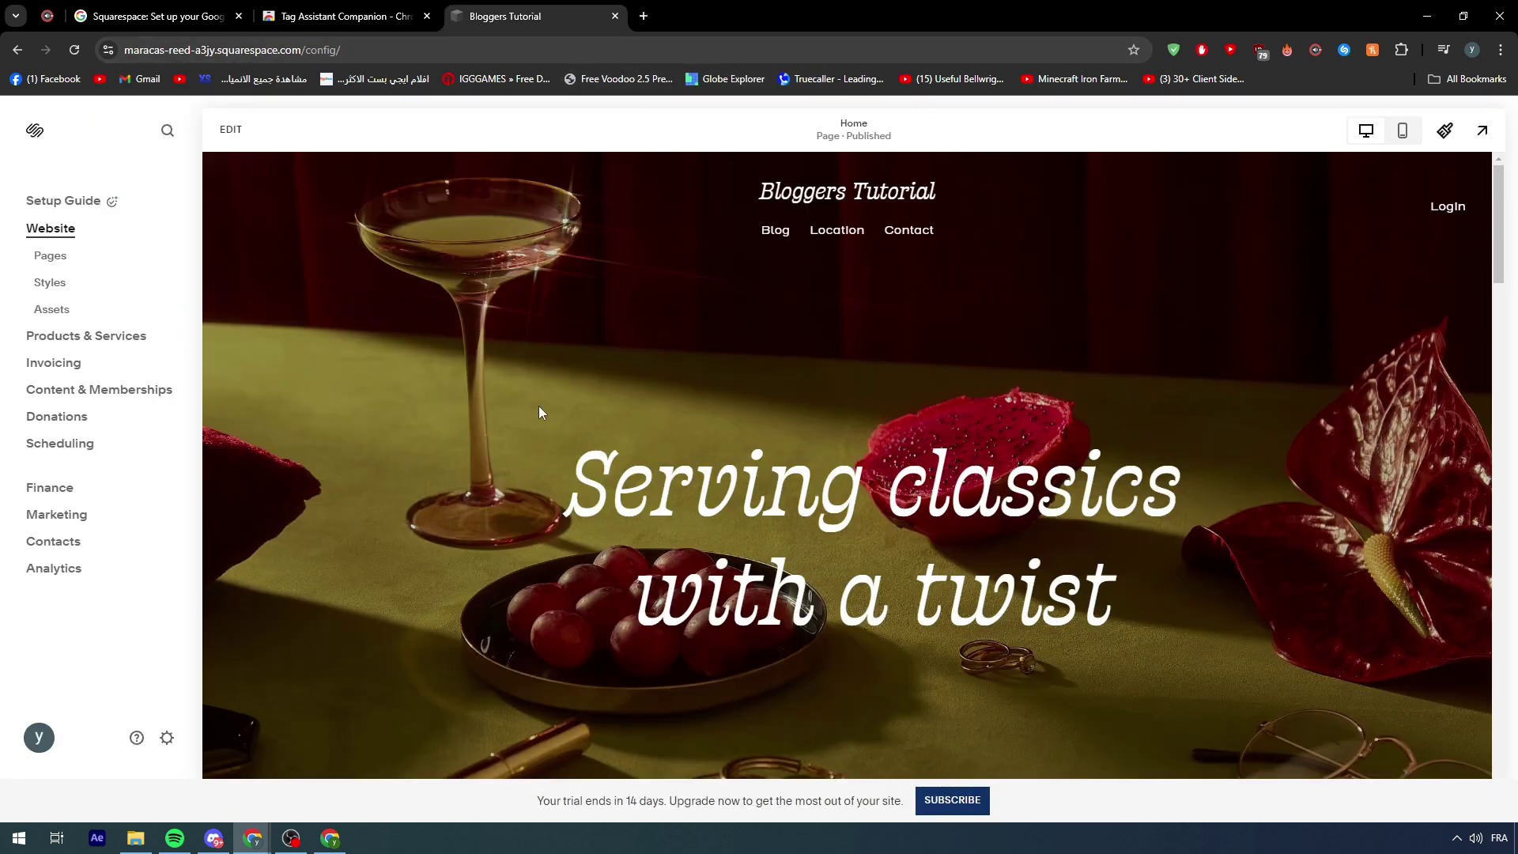
pyautogui.click(356, 10)
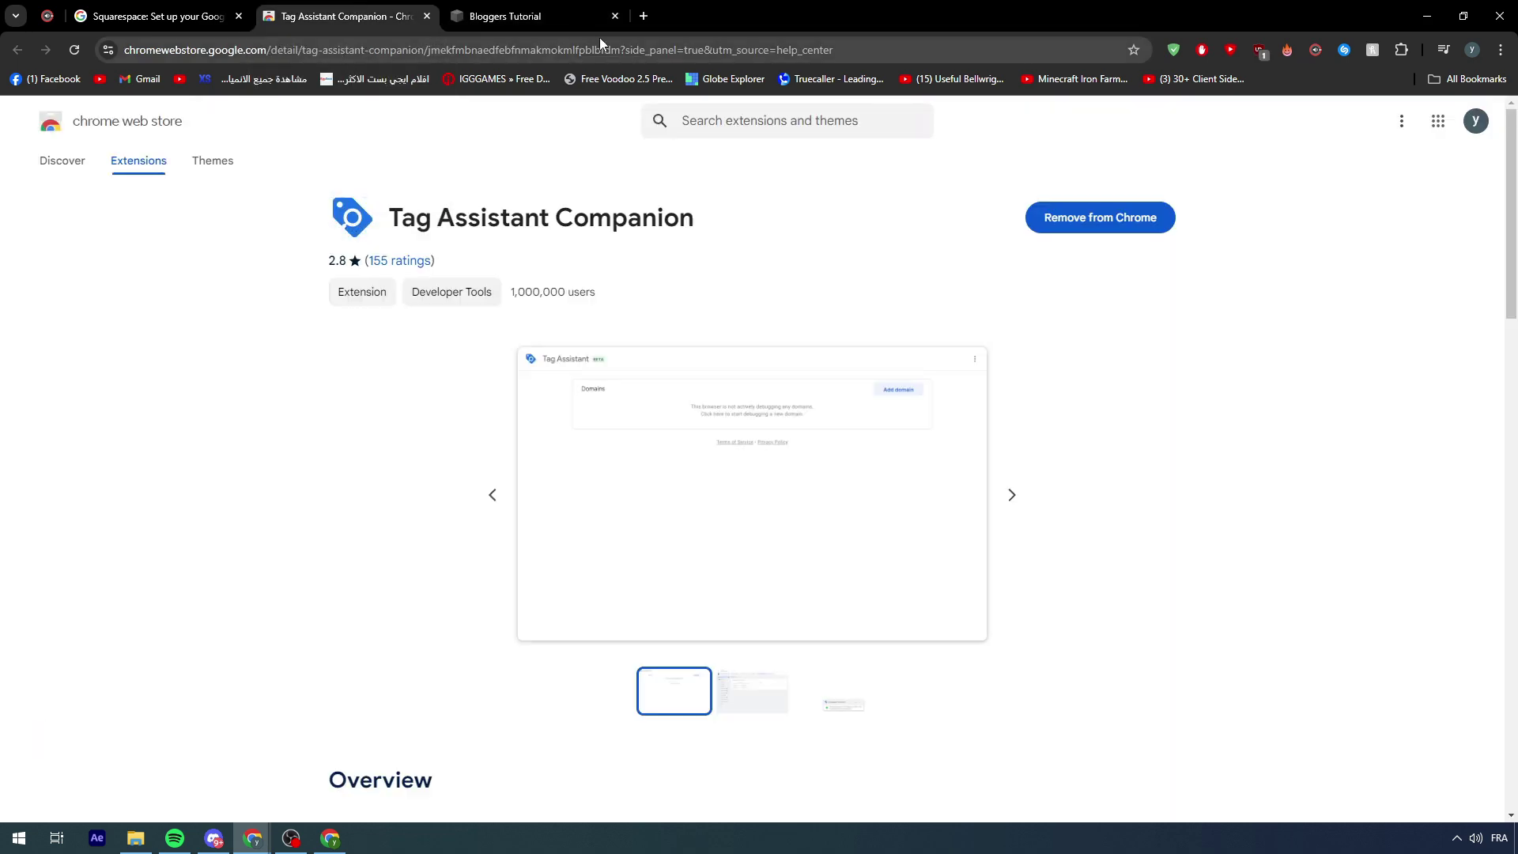
pyautogui.click(426, 16)
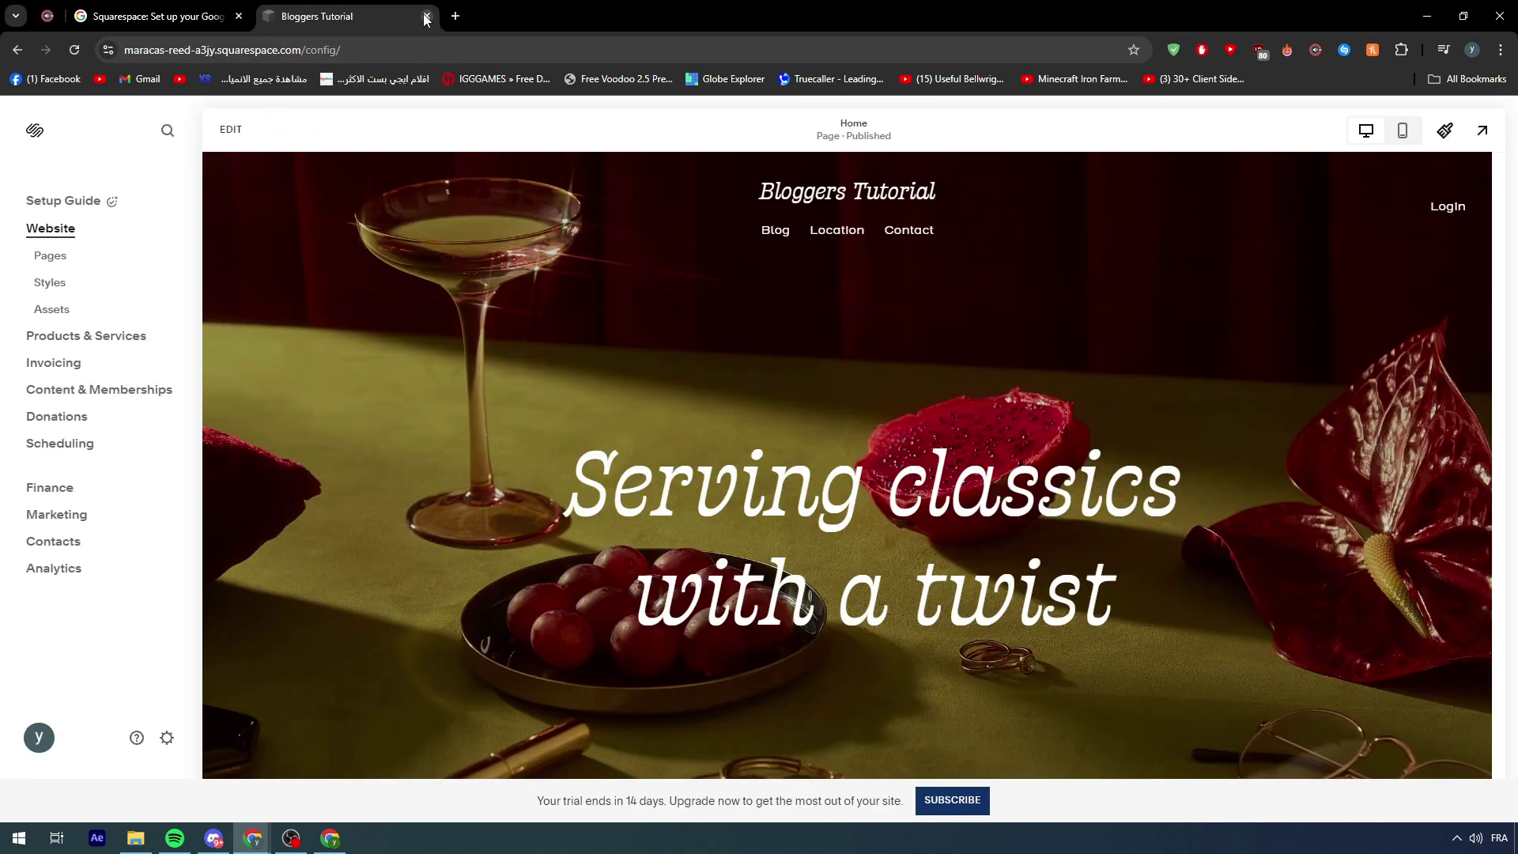
# Review the help article from its introduction to the "AW-" tag section and highlight "AW-" in that section's heading.
pyautogui.click(207, 7)
pyautogui.scroll(-2, 306, 560)
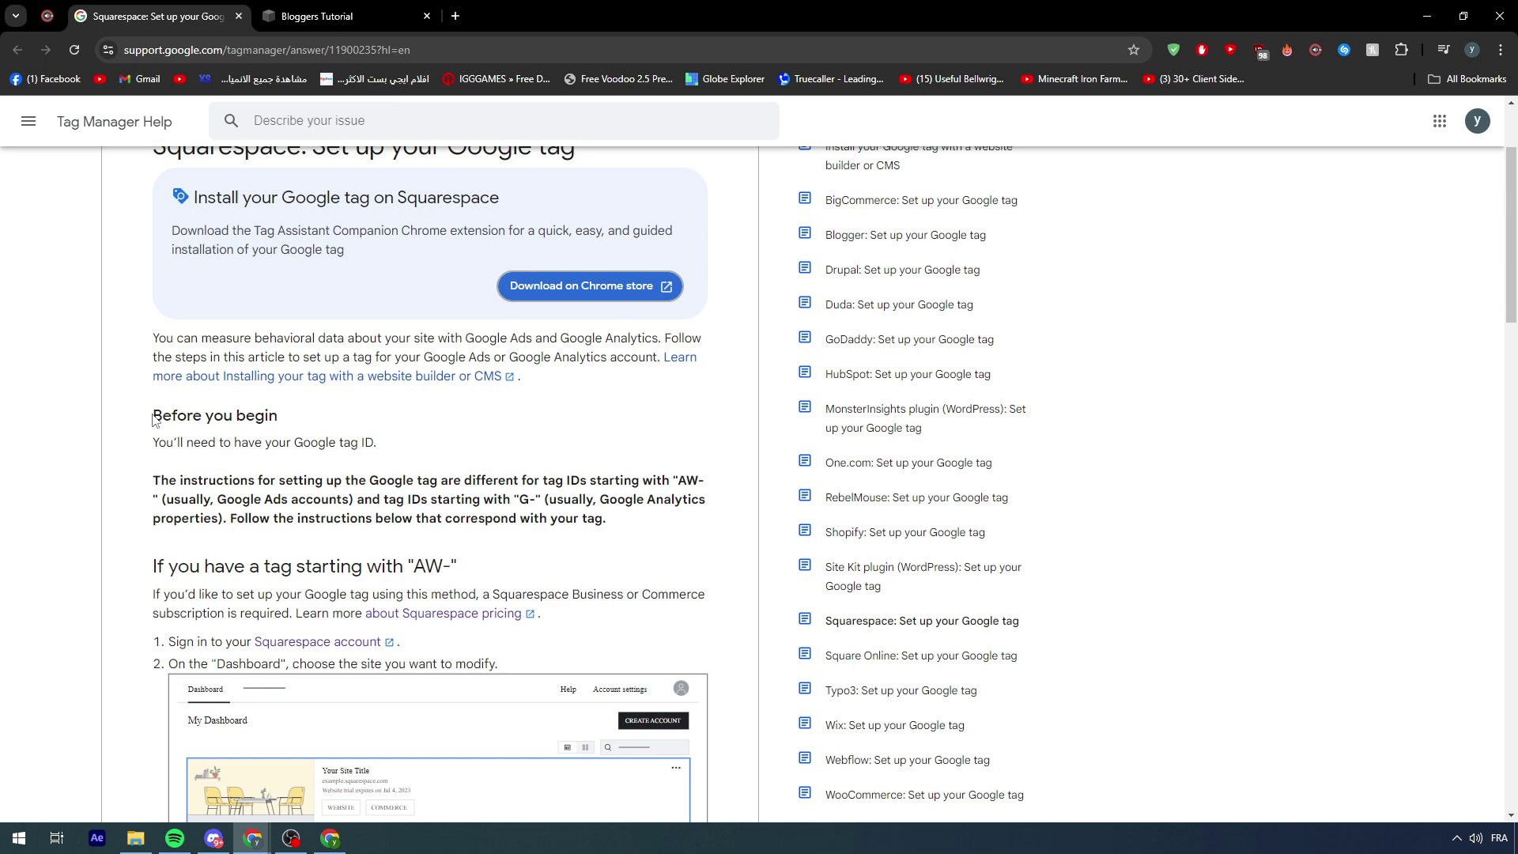
pyautogui.click(364, 16)
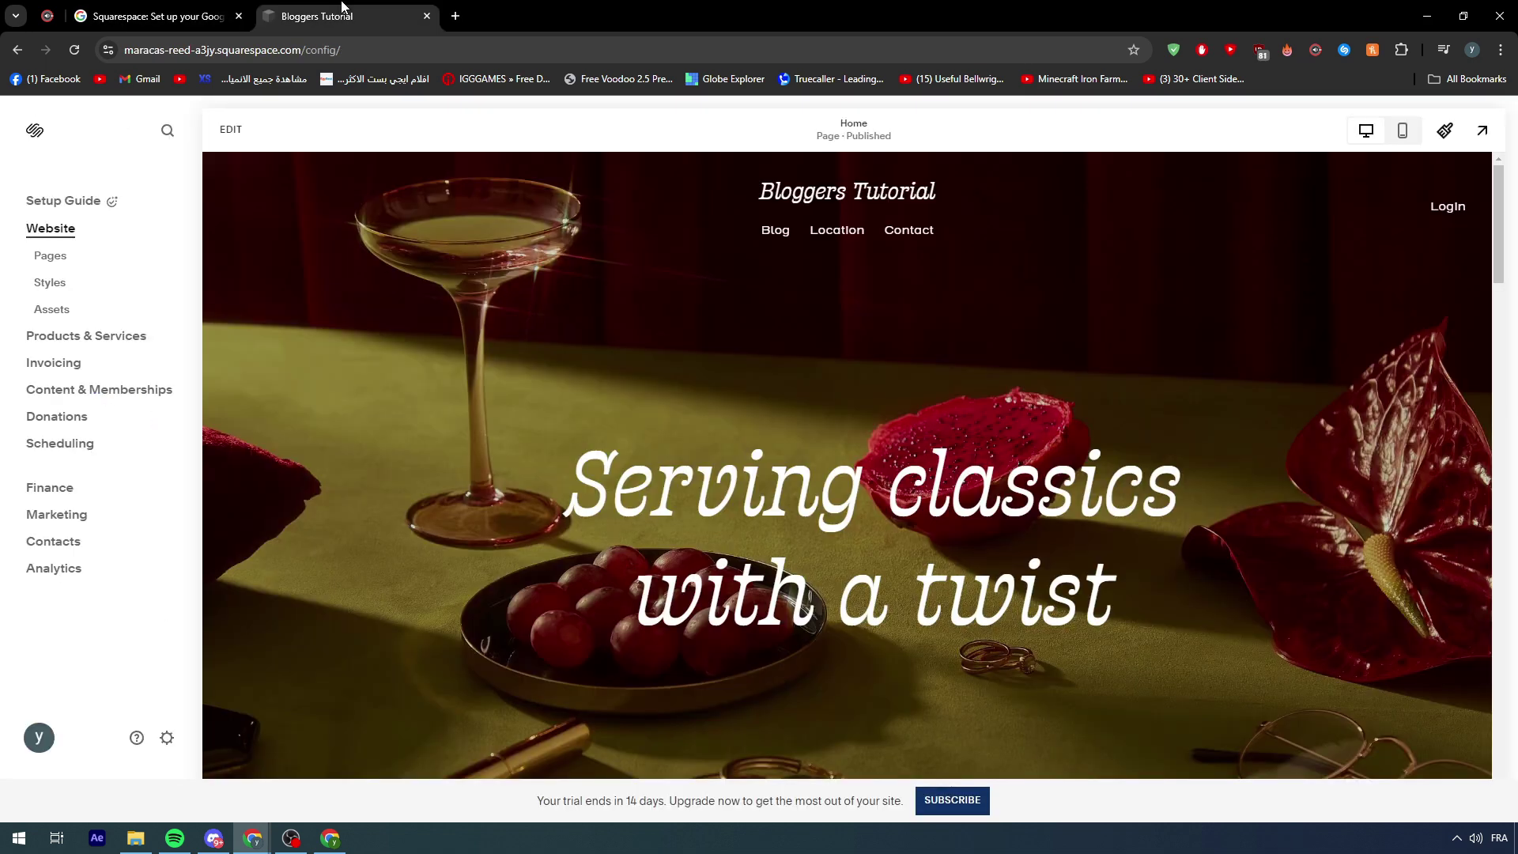
pyautogui.click(217, 12)
pyautogui.scroll(-3, 269, 357)
pyautogui.scroll(5, 253, 383)
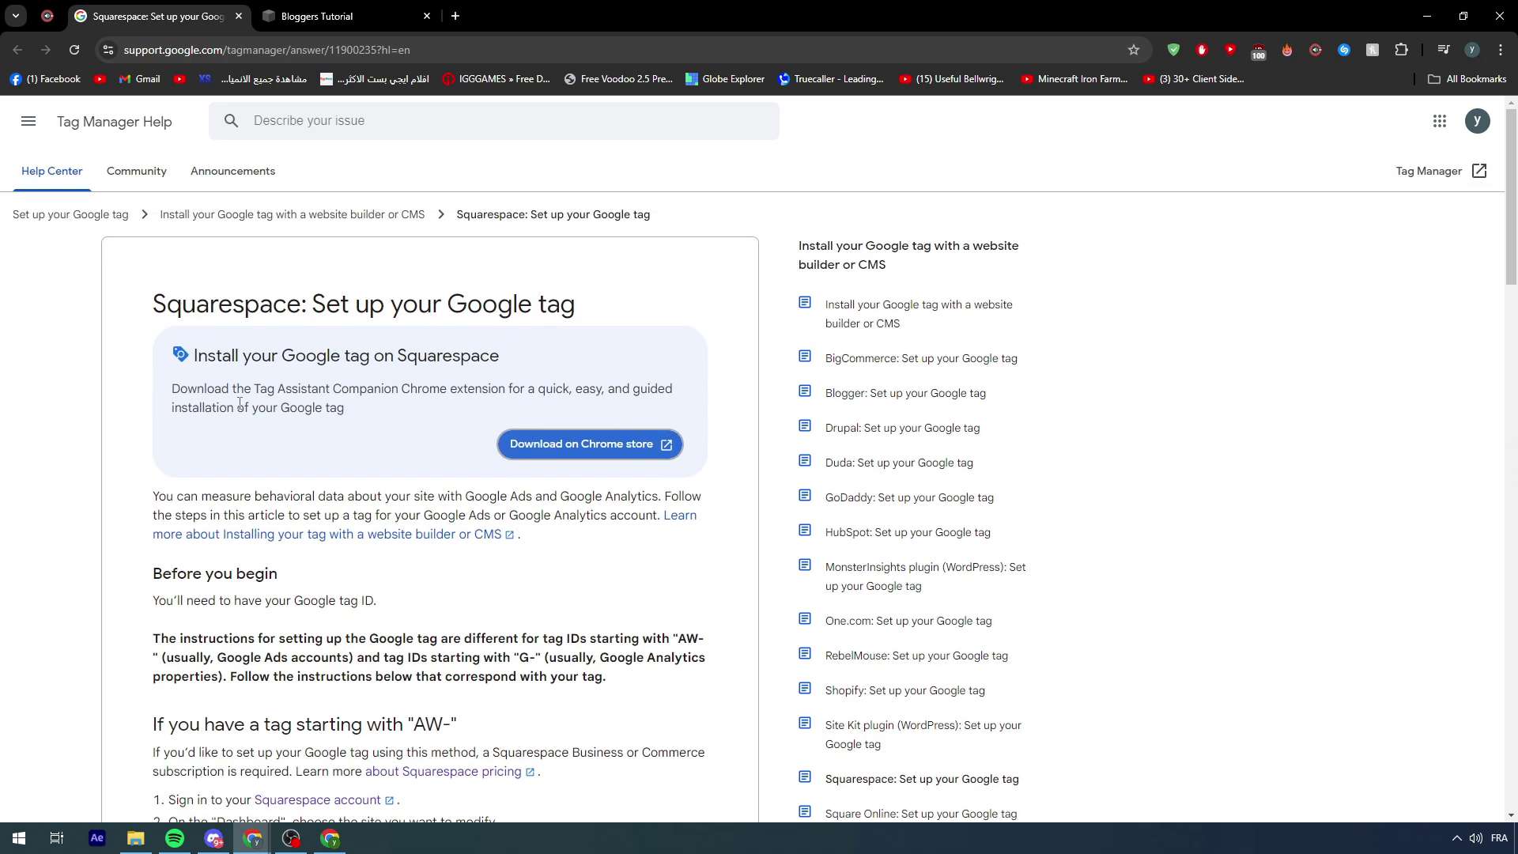
pyautogui.scroll(-3, 249, 428)
pyautogui.scroll(4, 261, 439)
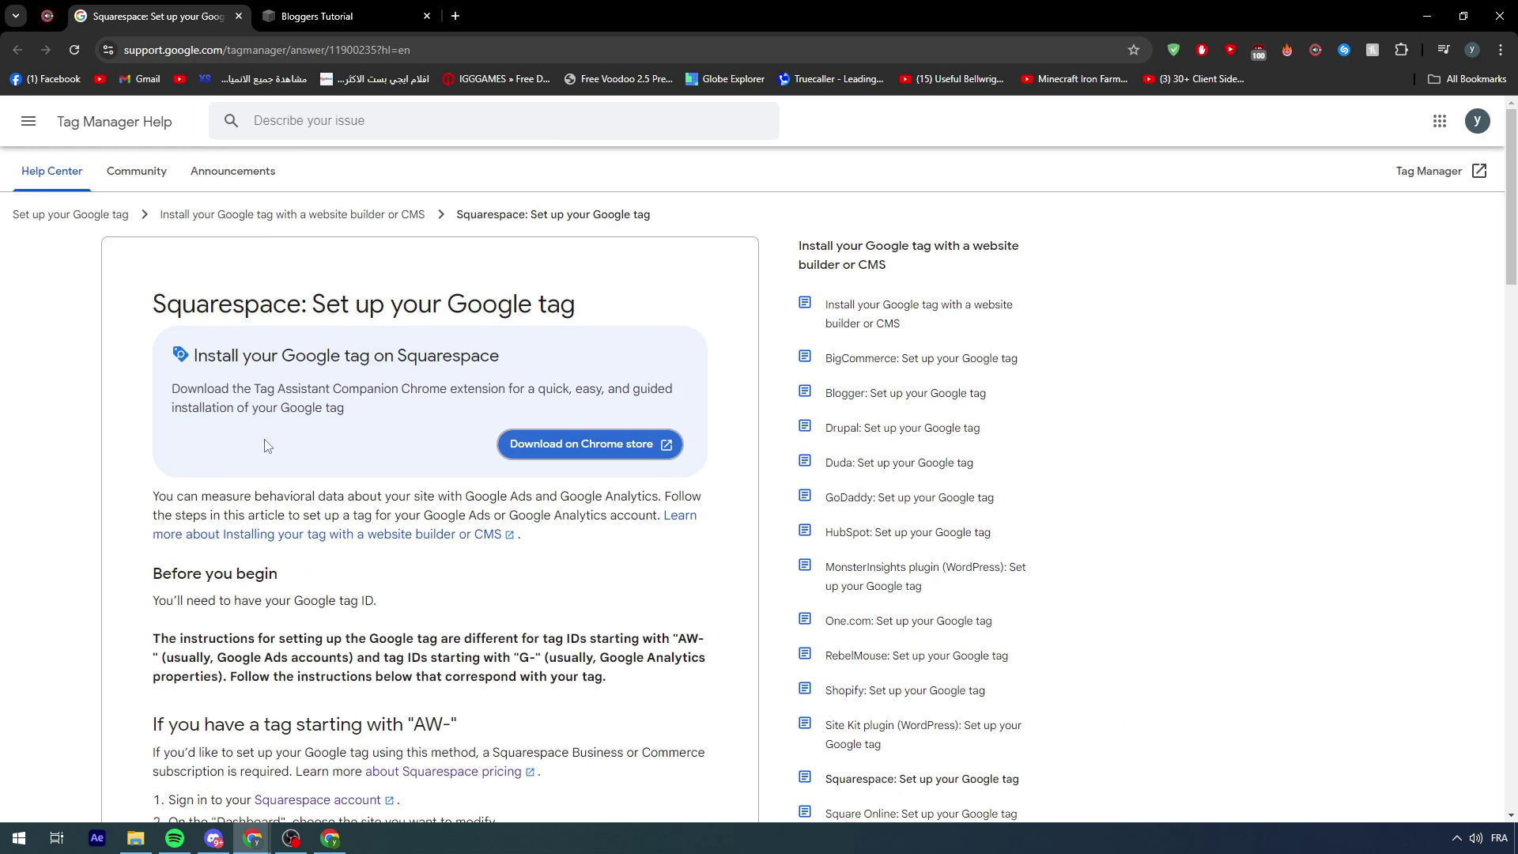
pyautogui.scroll(-5, 269, 450)
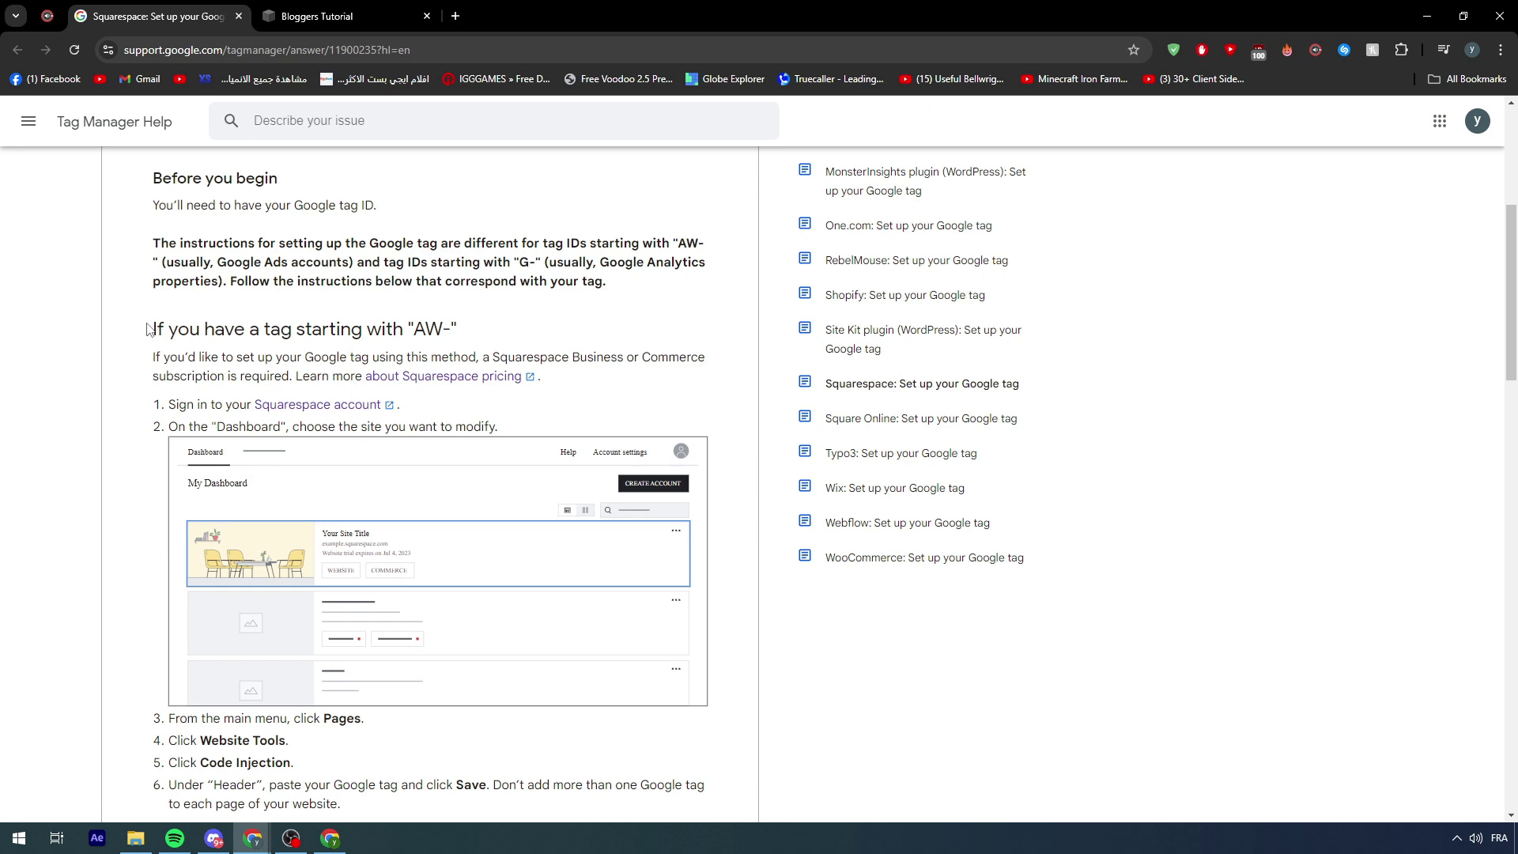
pyautogui.moveTo(414, 329); pyautogui.dragTo(447, 328)
pyautogui.click(446, 328)
pyautogui.click(424, 330)
# Open the Squarespace site's Code Injection settings through Pages and Website Tools.
pyautogui.click(332, 16)
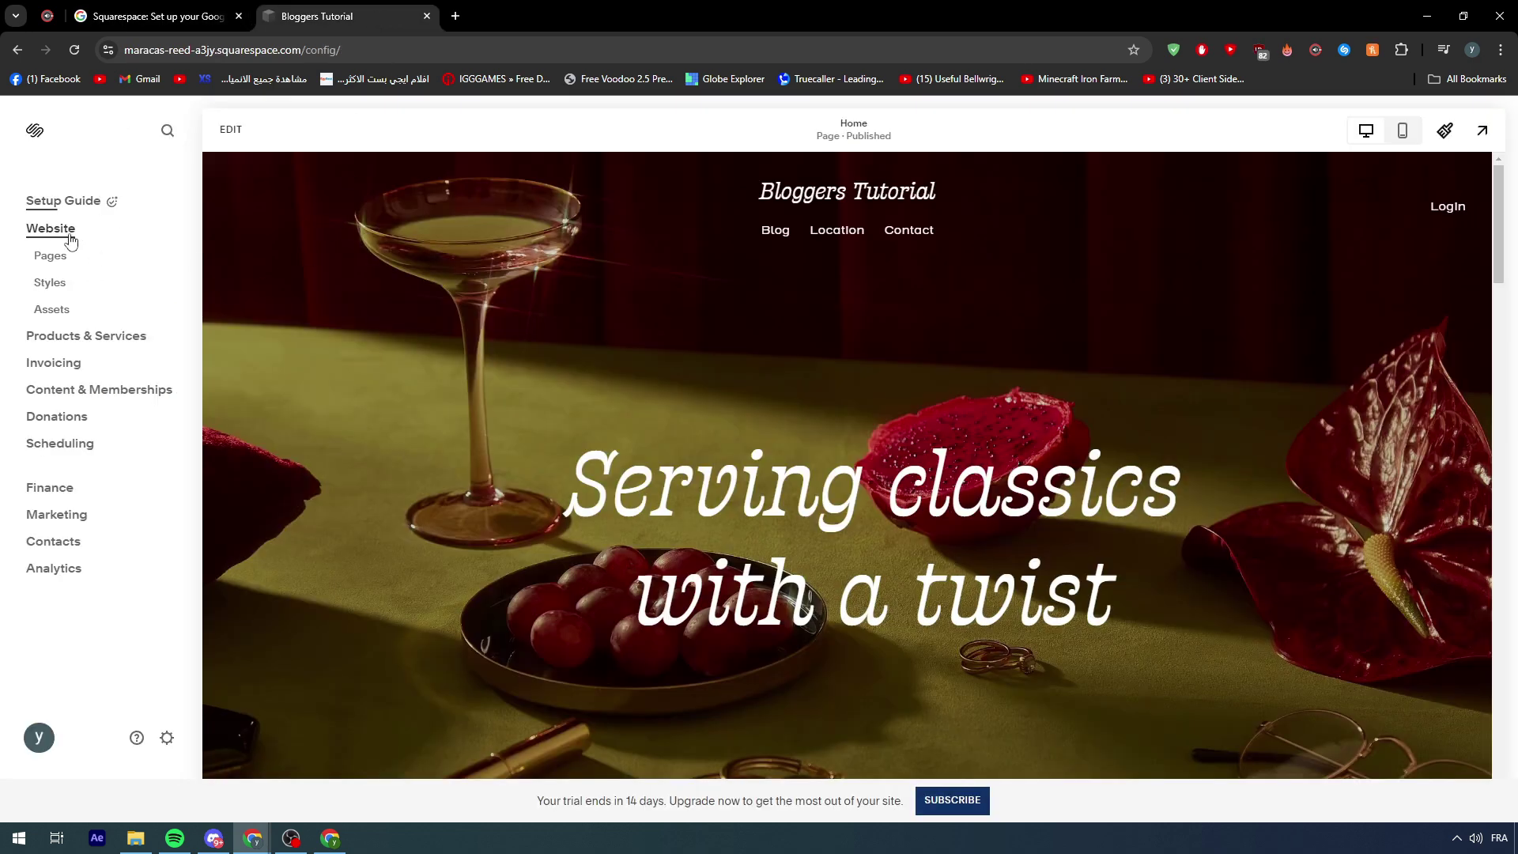
pyautogui.click(63, 263)
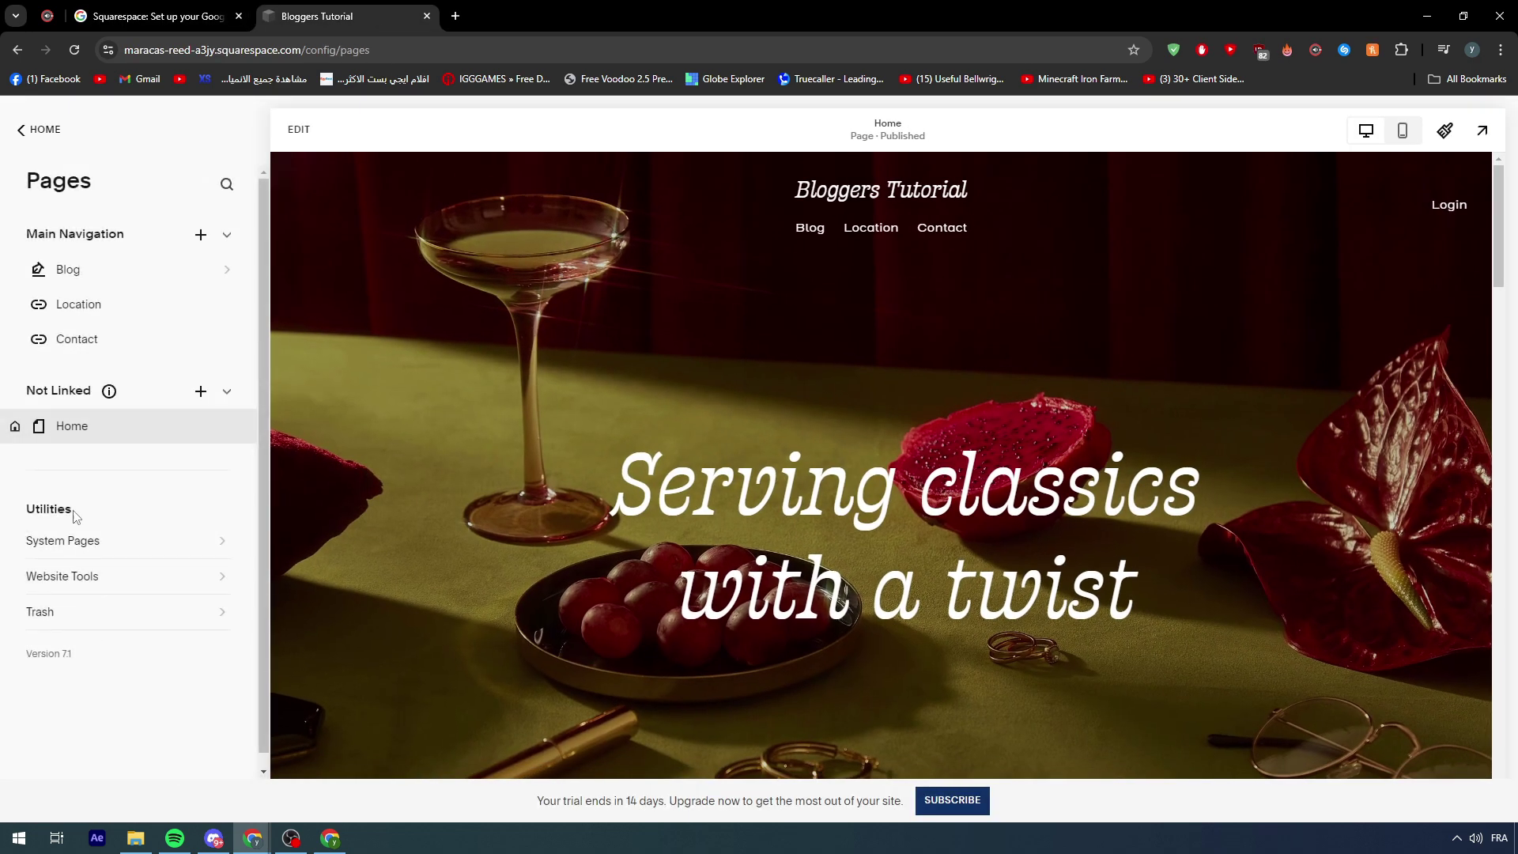
pyautogui.click(84, 590)
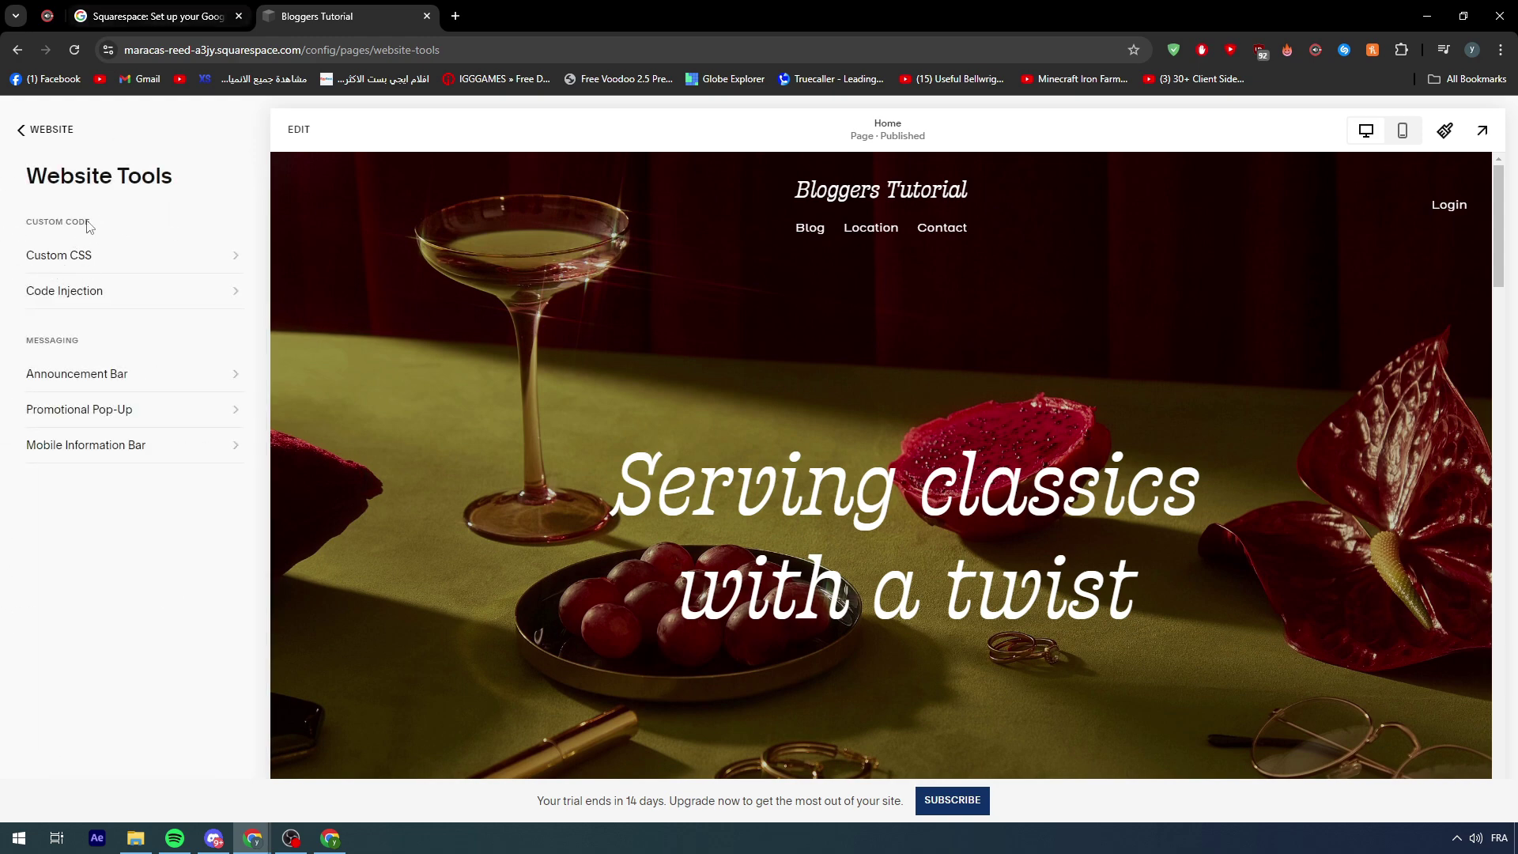
pyautogui.click(91, 304)
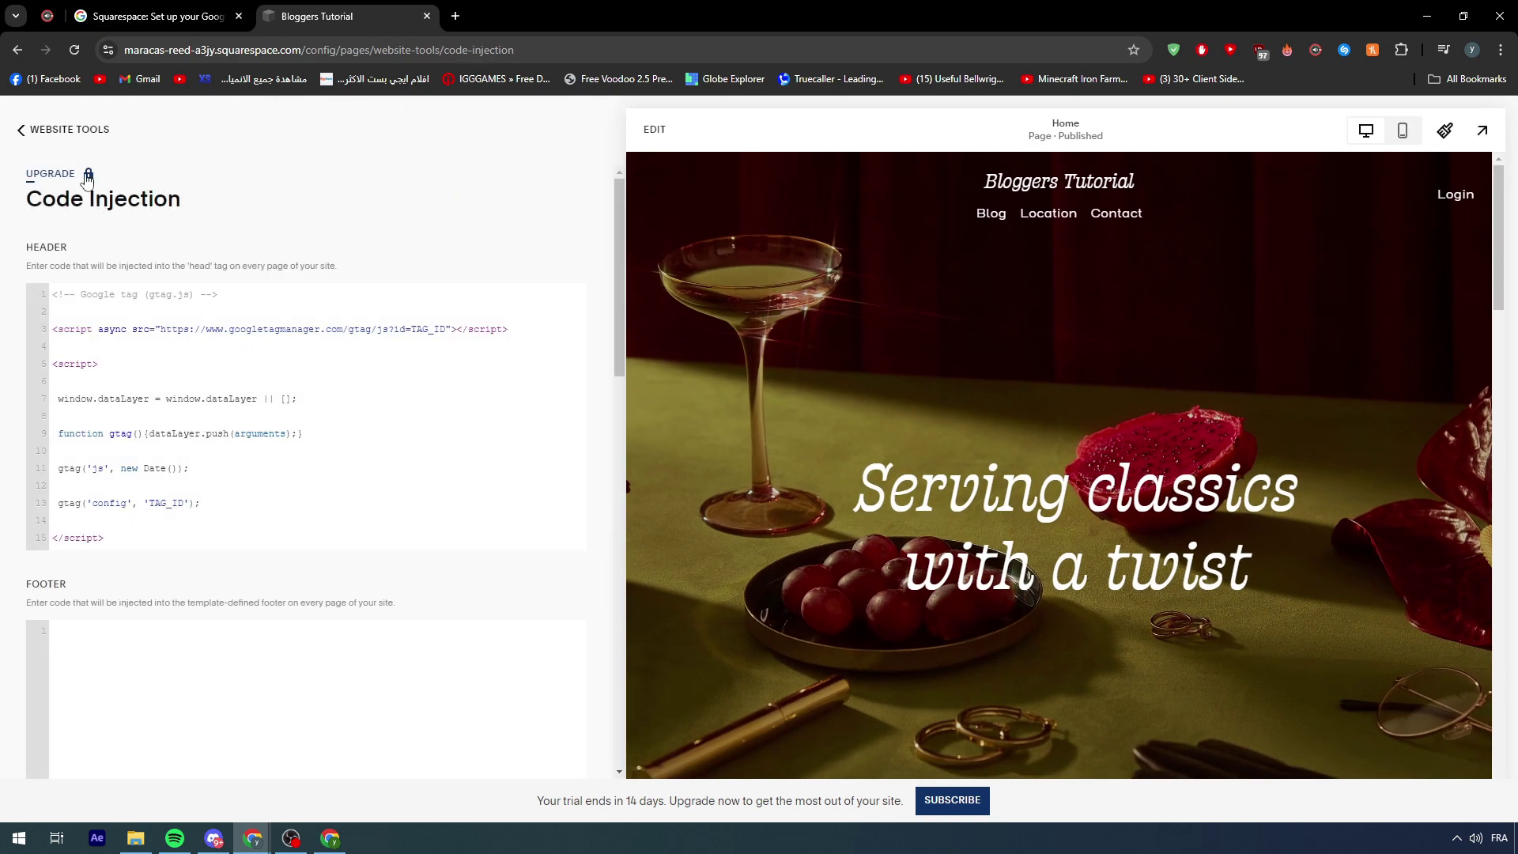
# View the Squarespace upgrade plans offered from Code Injection and close the website's page.
pyautogui.click(55, 176)
pyautogui.click(822, 545)
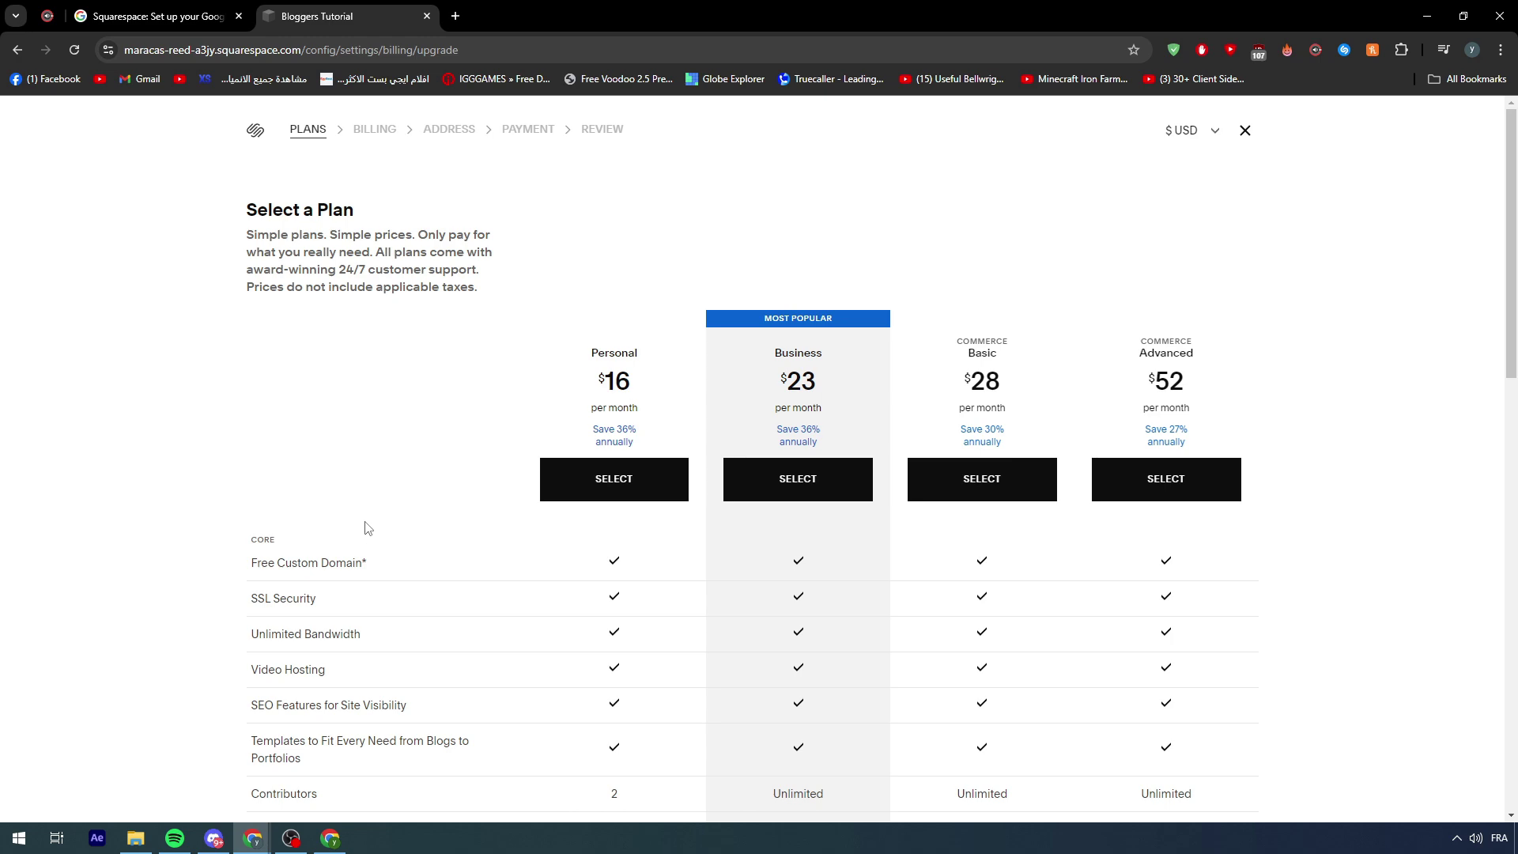
pyautogui.click(427, 21)
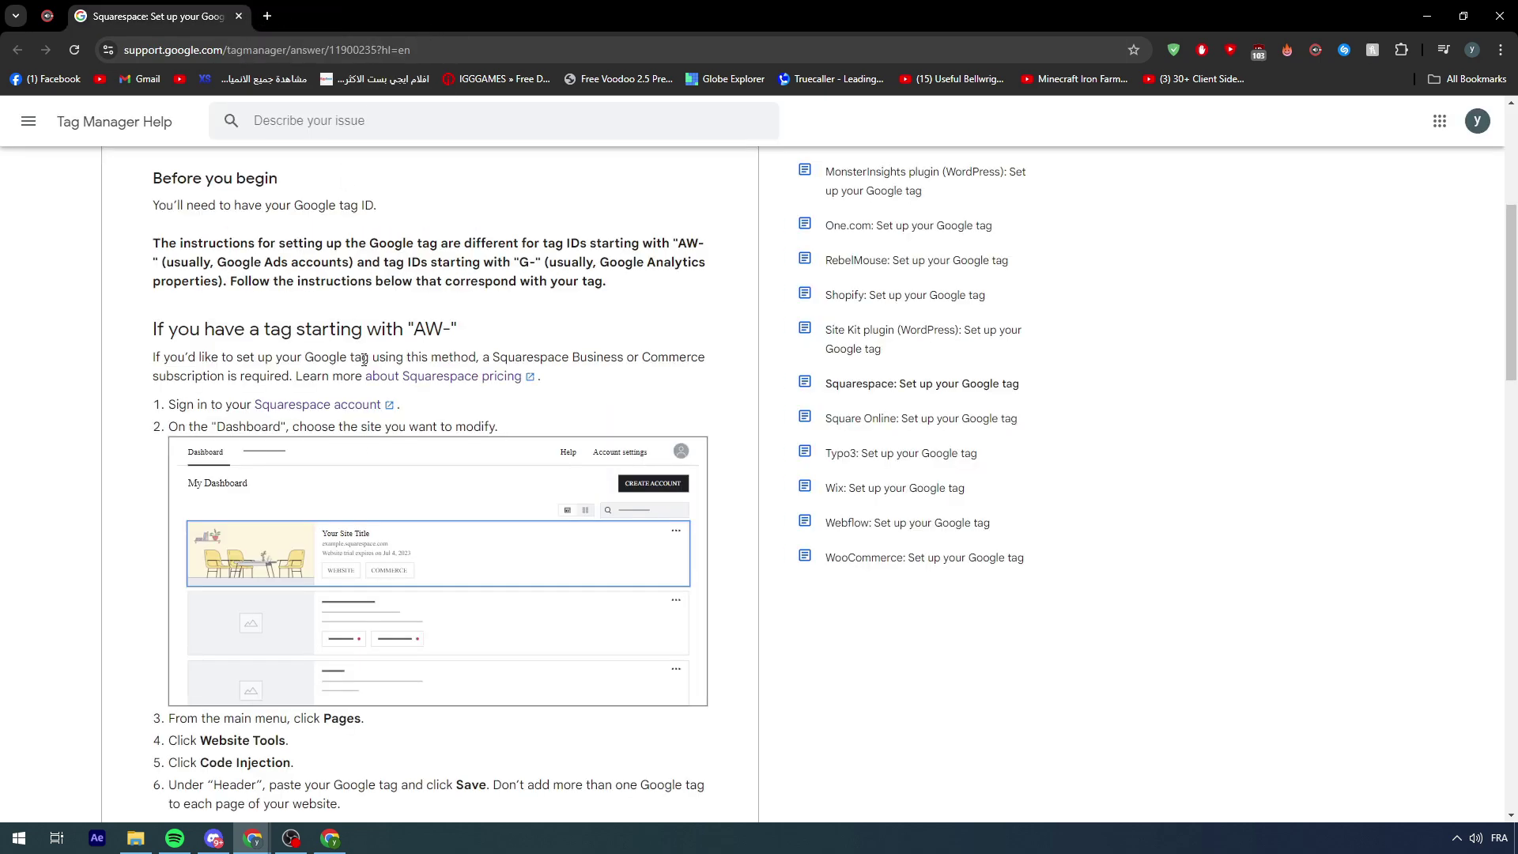